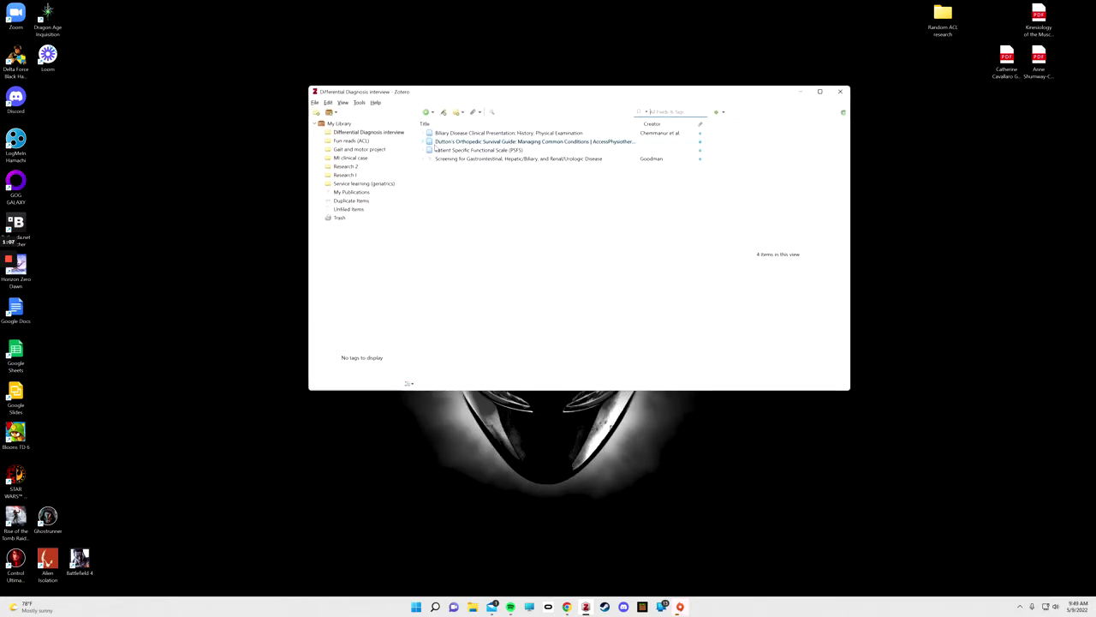
Step: Browse the library's collections from "Fun reads (ACL)" to "Service learning (geriatrics)" and examine the items stored in them
click(364, 142)
click(368, 151)
click(369, 160)
click(358, 168)
click(359, 174)
click(377, 183)
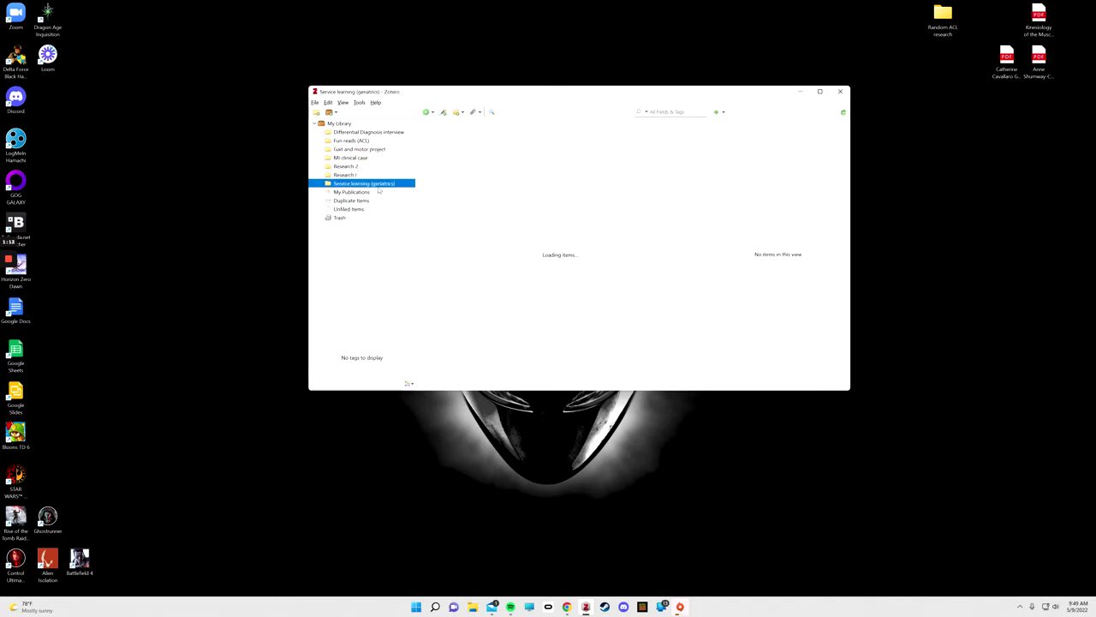
click(374, 174)
click(379, 185)
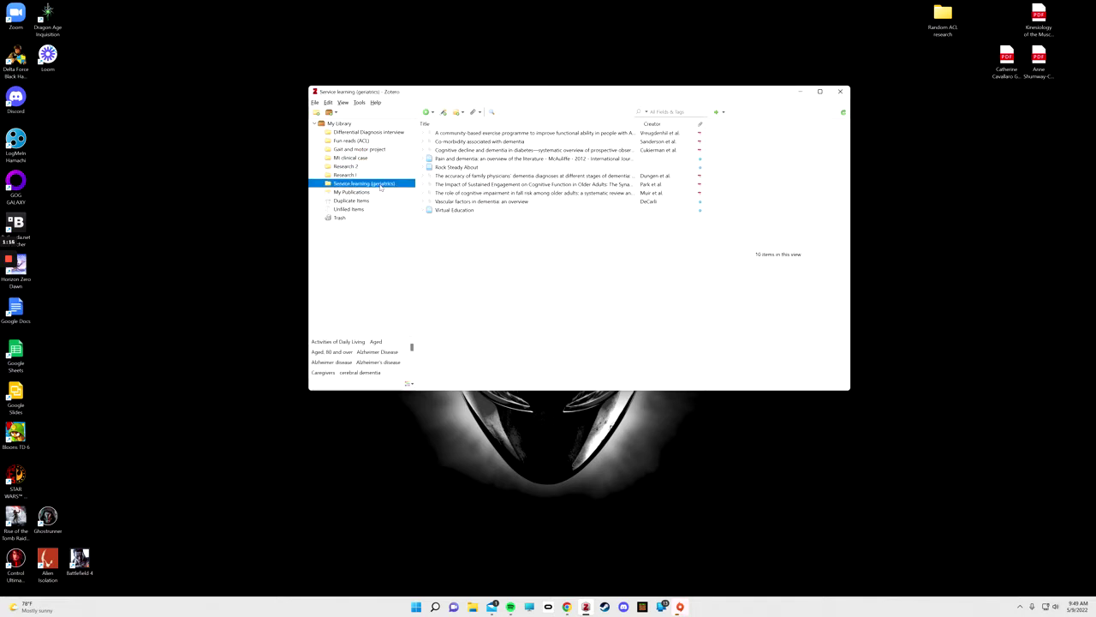
Step: View the saved snapshot of "Vascular factors in dementia: an overview", close it and minimize Zotero
click(501, 206)
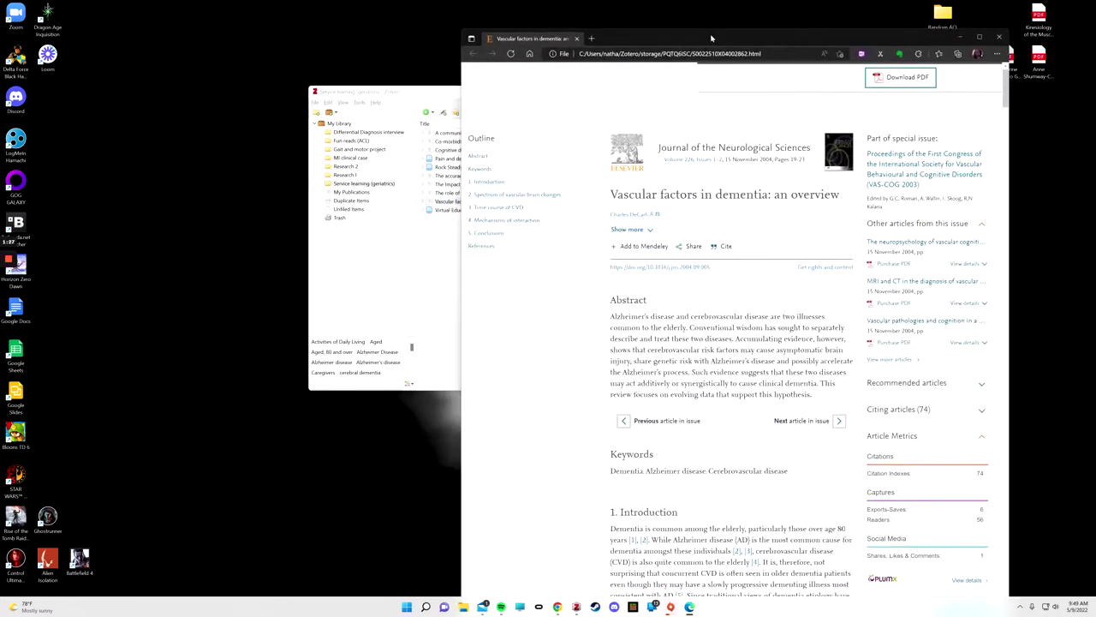
drag(711, 38, 626, 90)
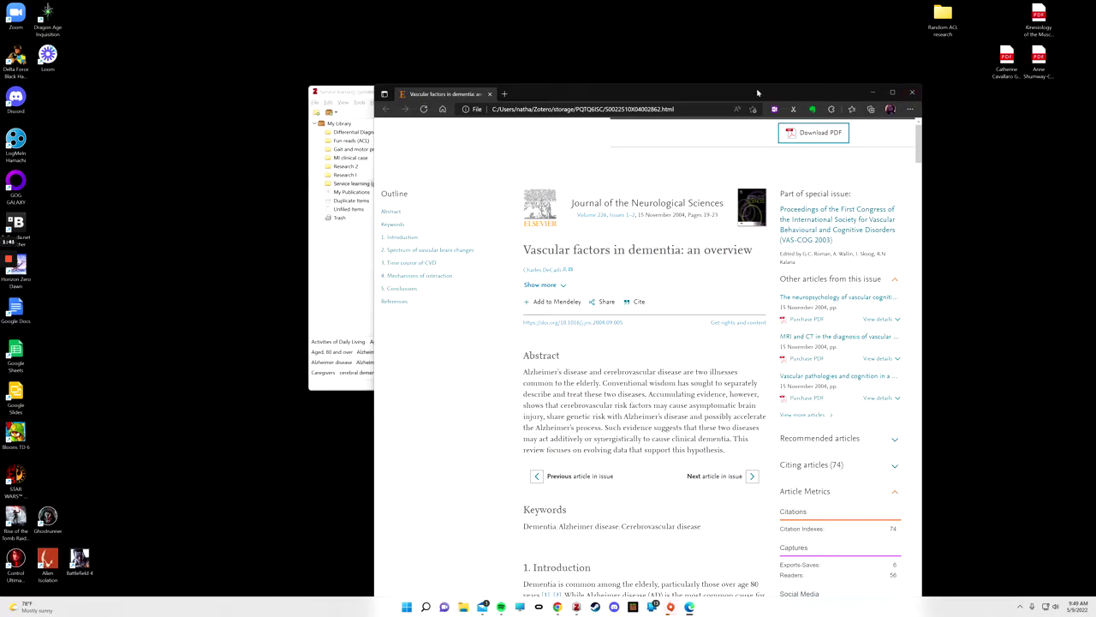
drag(819, 95, 789, 213)
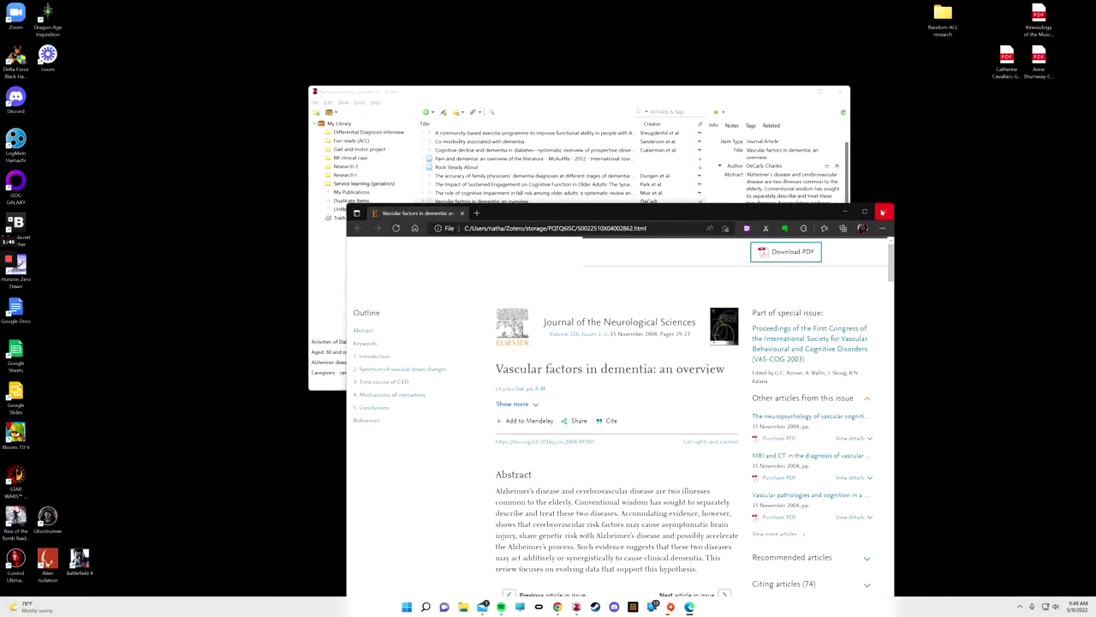
click(882, 211)
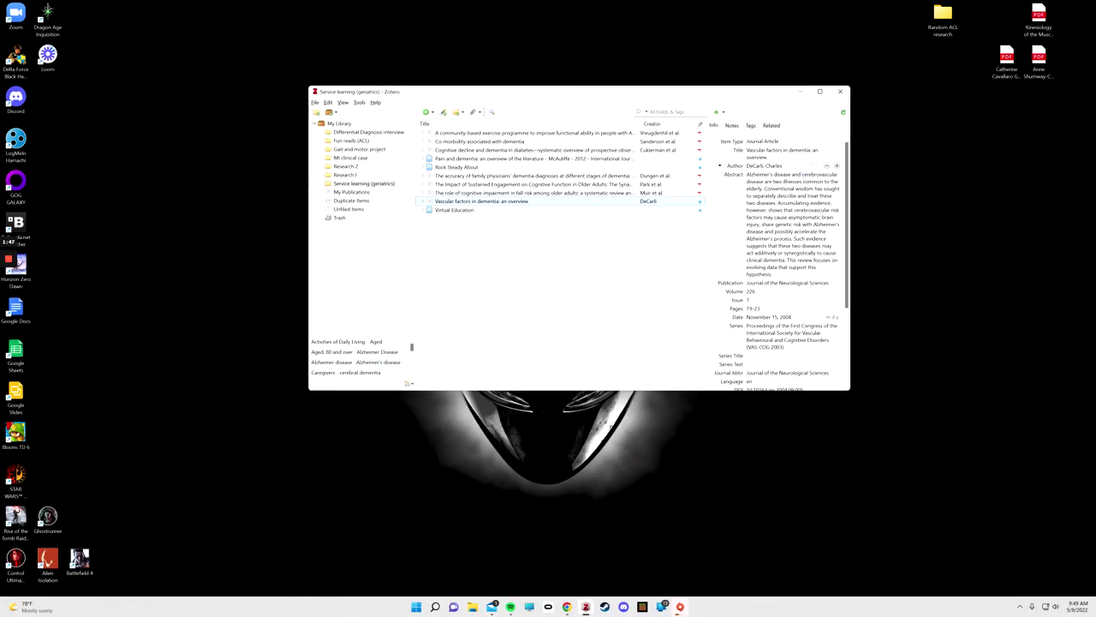
click(800, 92)
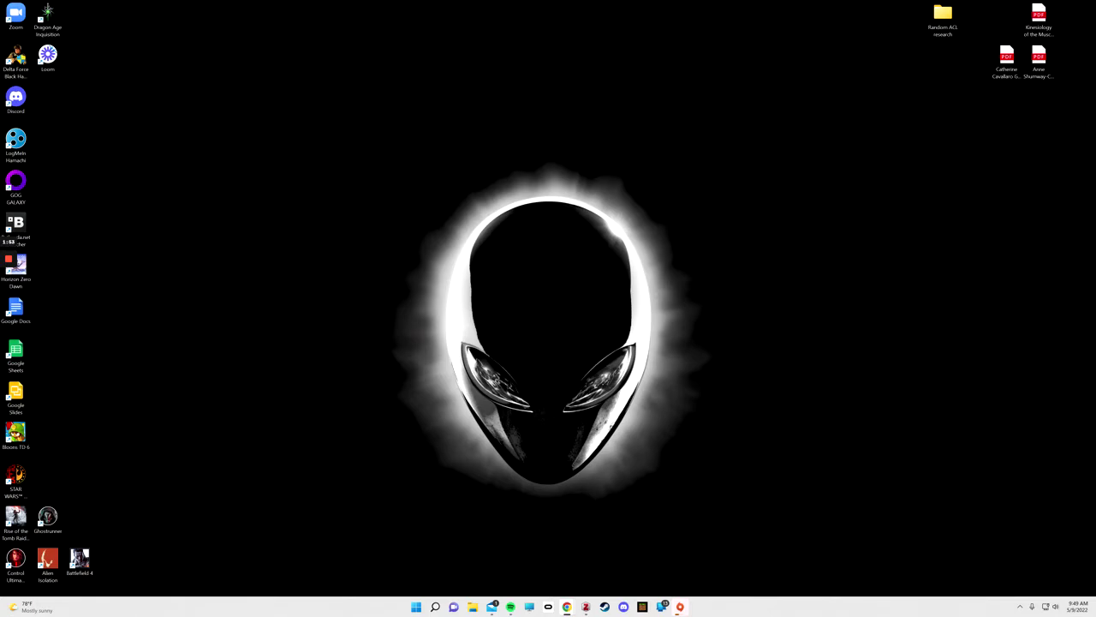
Step: In Chrome, search for "zotero", view the download page on zotero.org and close the browser
click(567, 606)
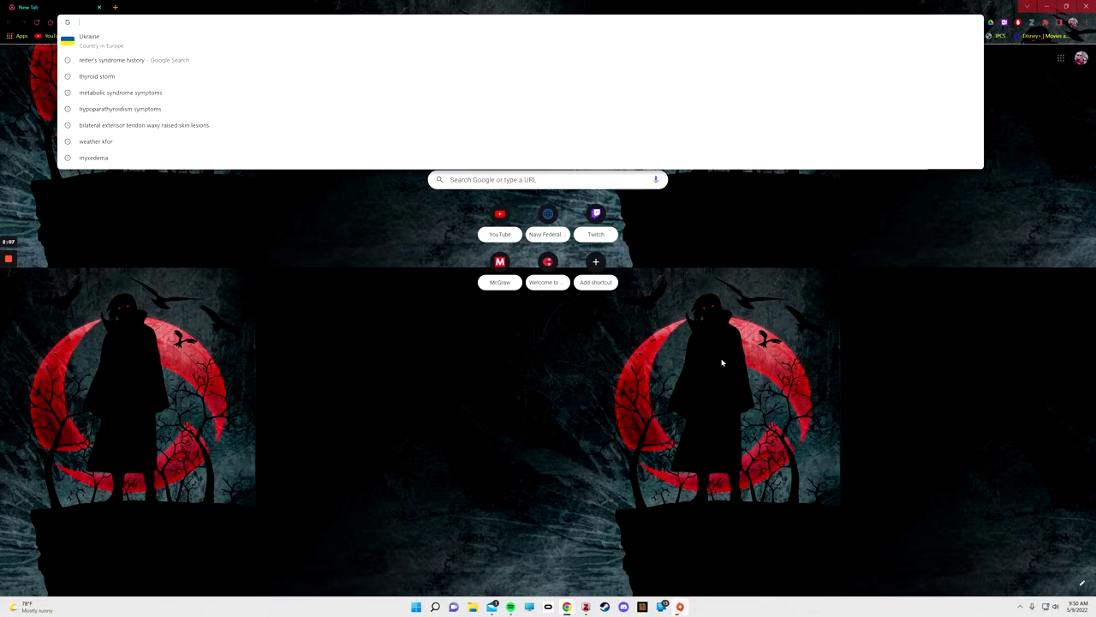
text(zotero)
key(Return)
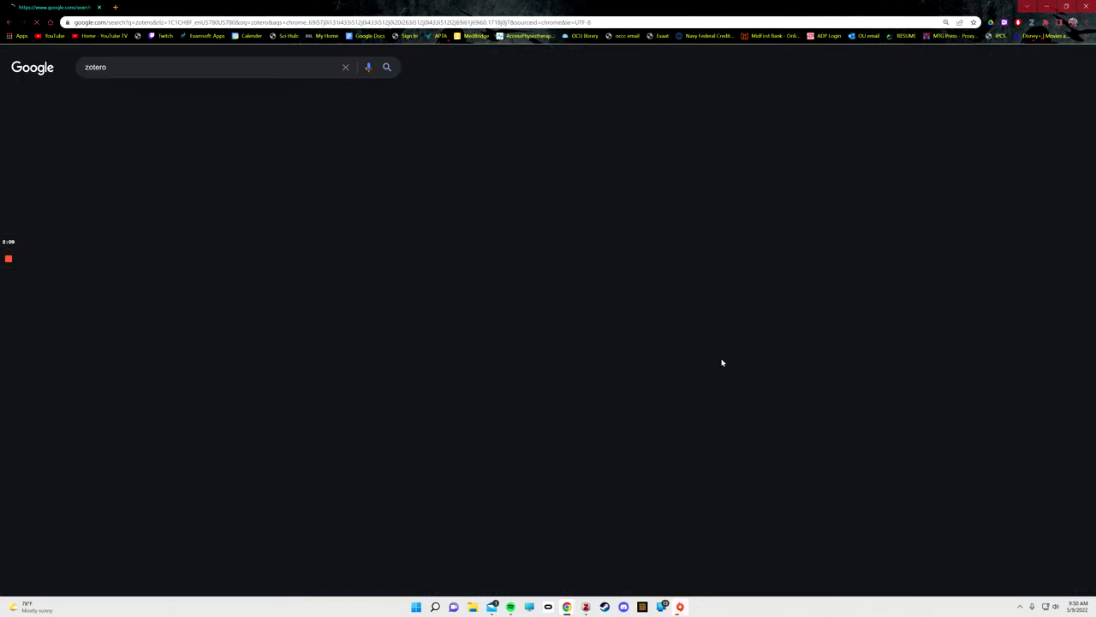
click(170, 150)
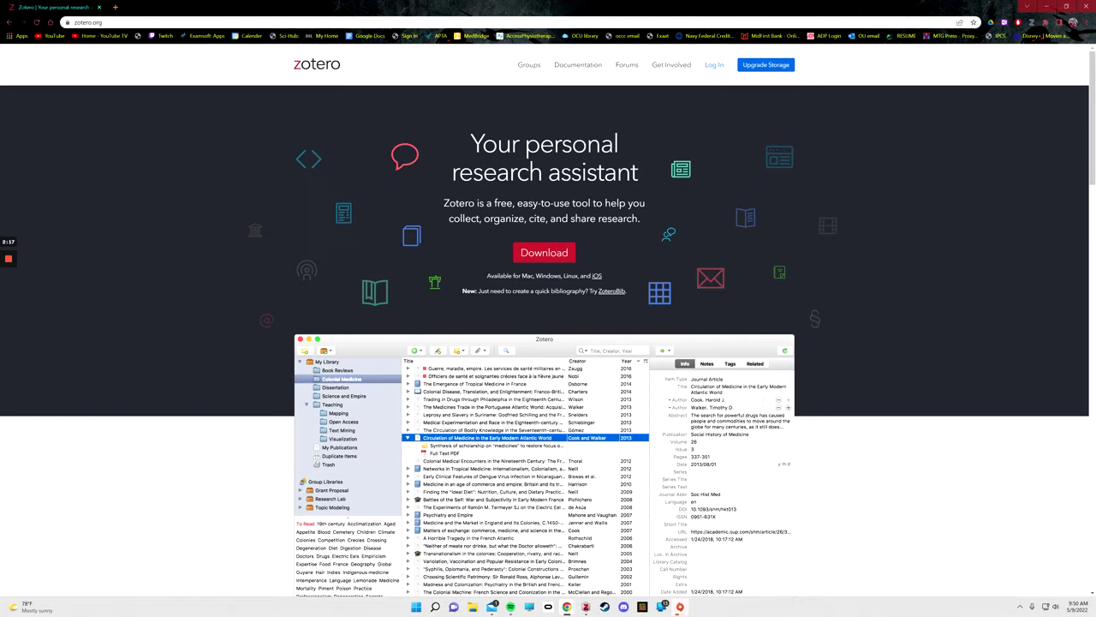
click(544, 252)
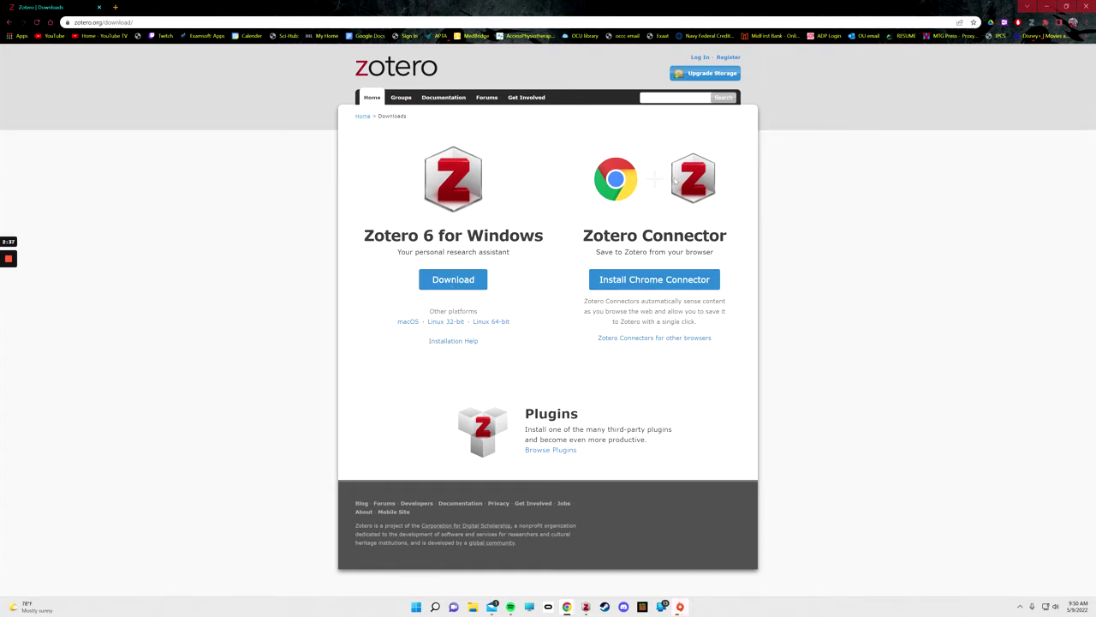
click(1090, 9)
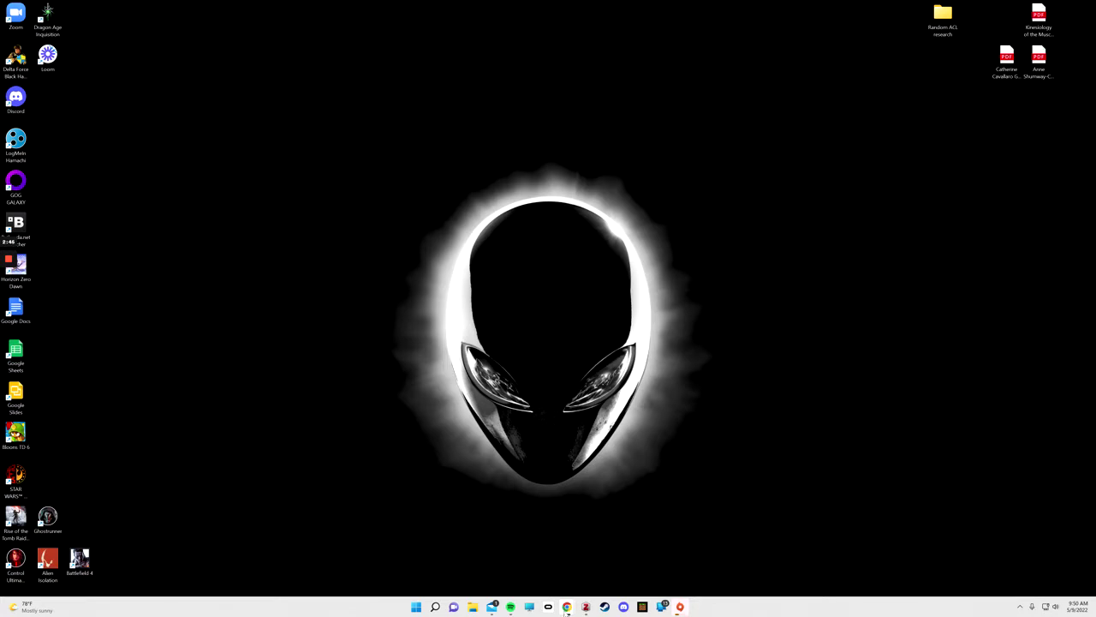
Step: Switch back to Zotero, show My Library and review the data and file syncing settings in the preferences
click(586, 606)
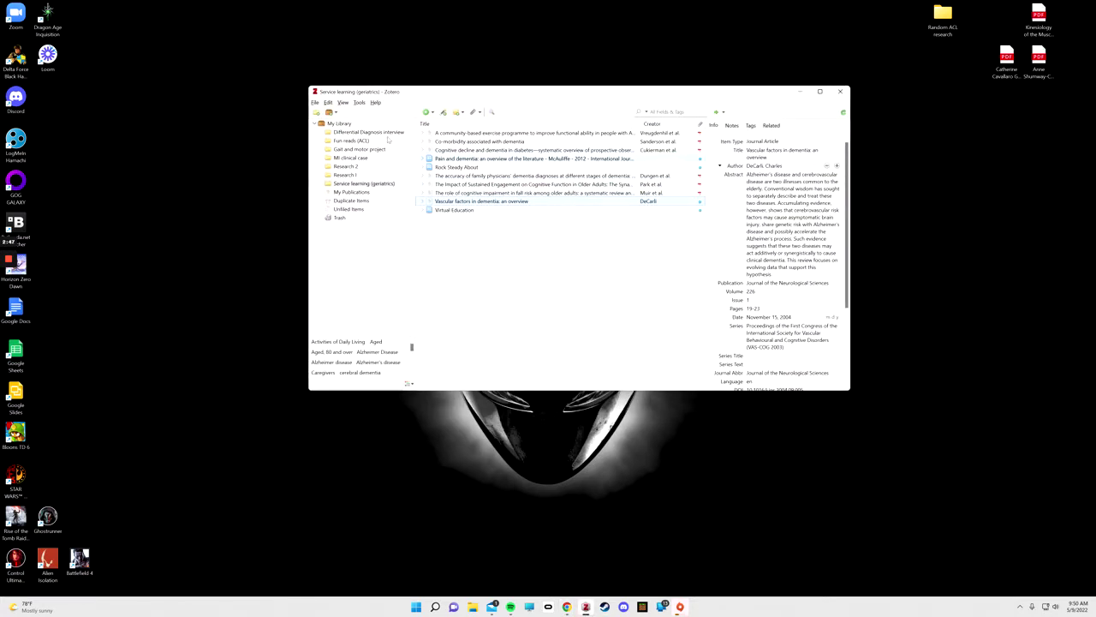
click(337, 123)
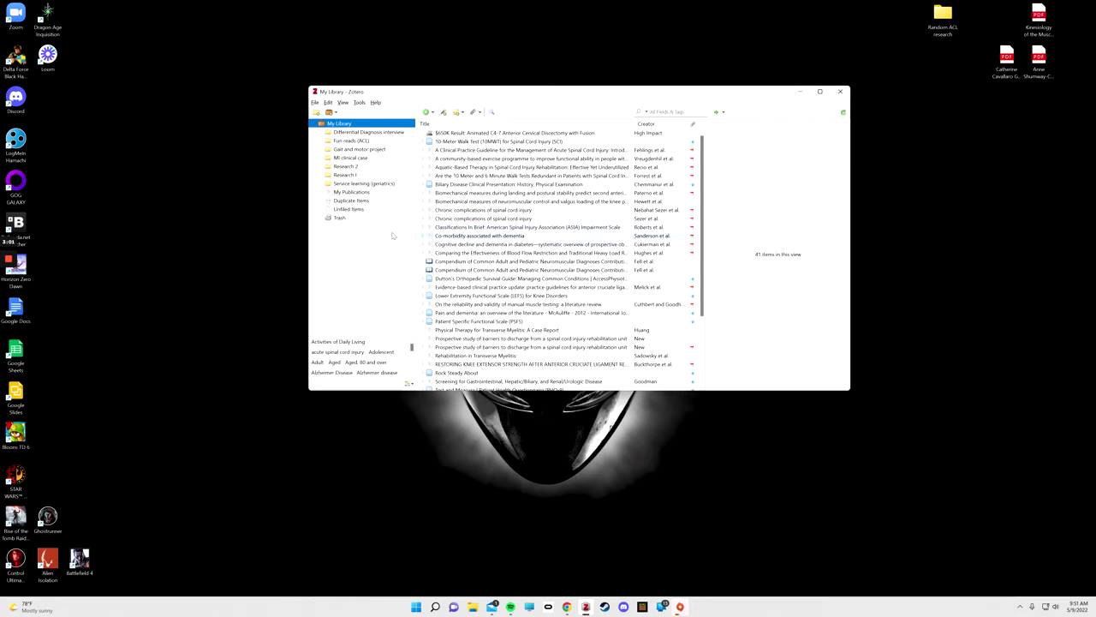
click(316, 103)
click(316, 103)
click(316, 103)
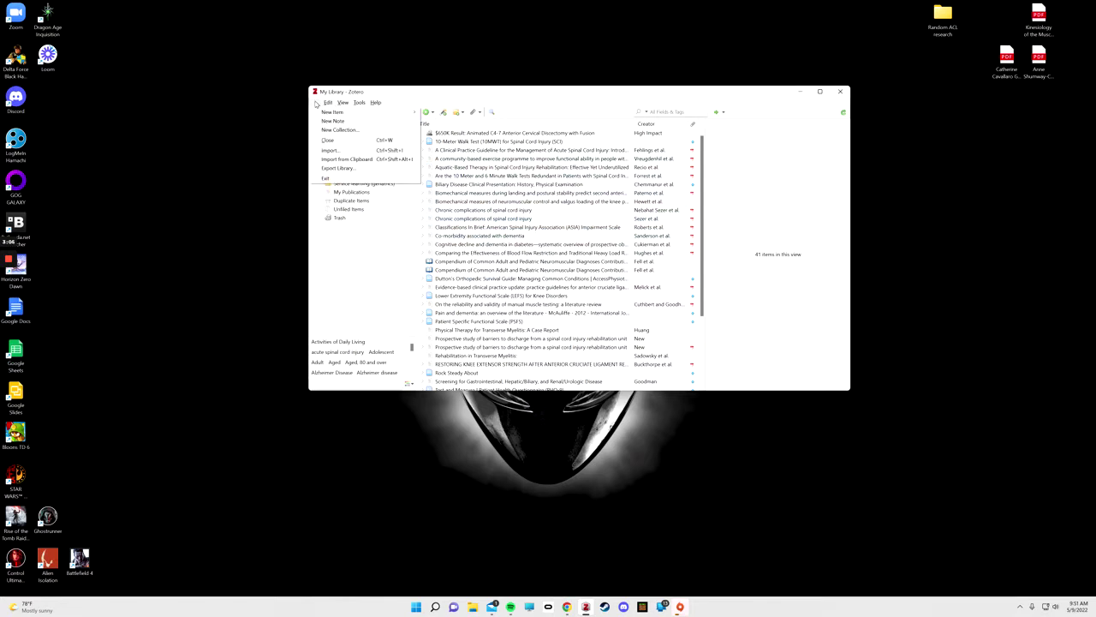
mouse_move(325, 104)
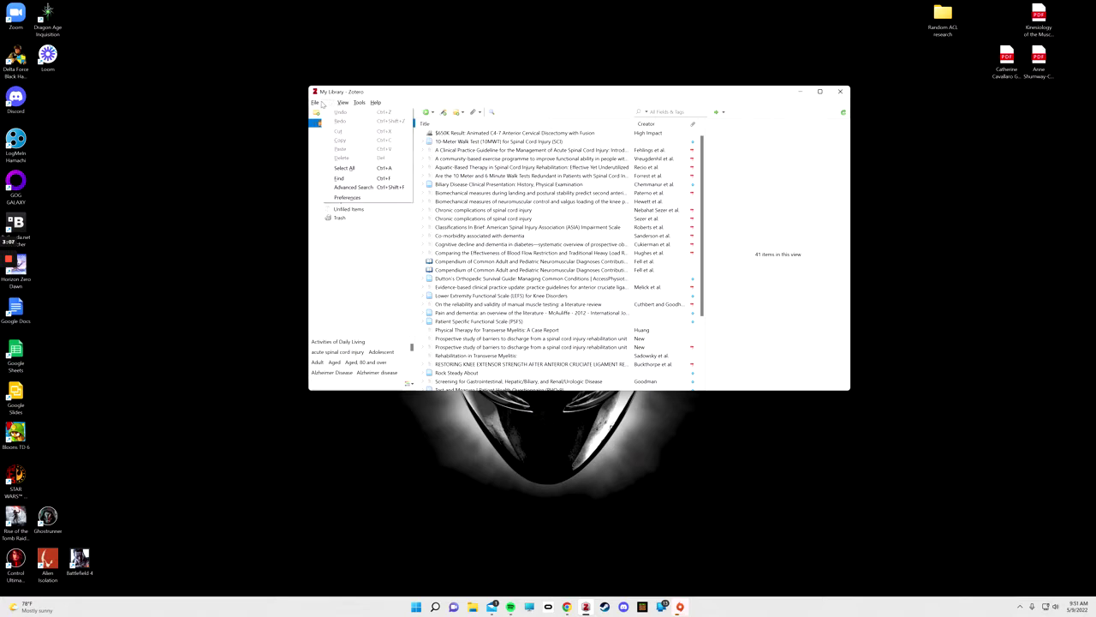
click(341, 198)
drag(183, 10, 546, 167)
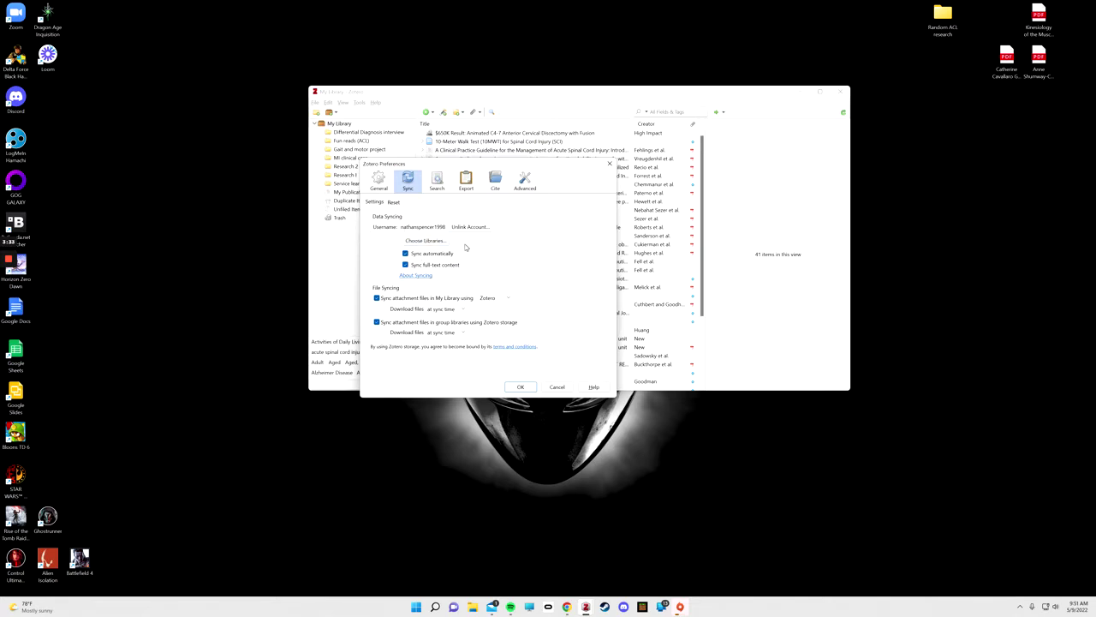
click(520, 387)
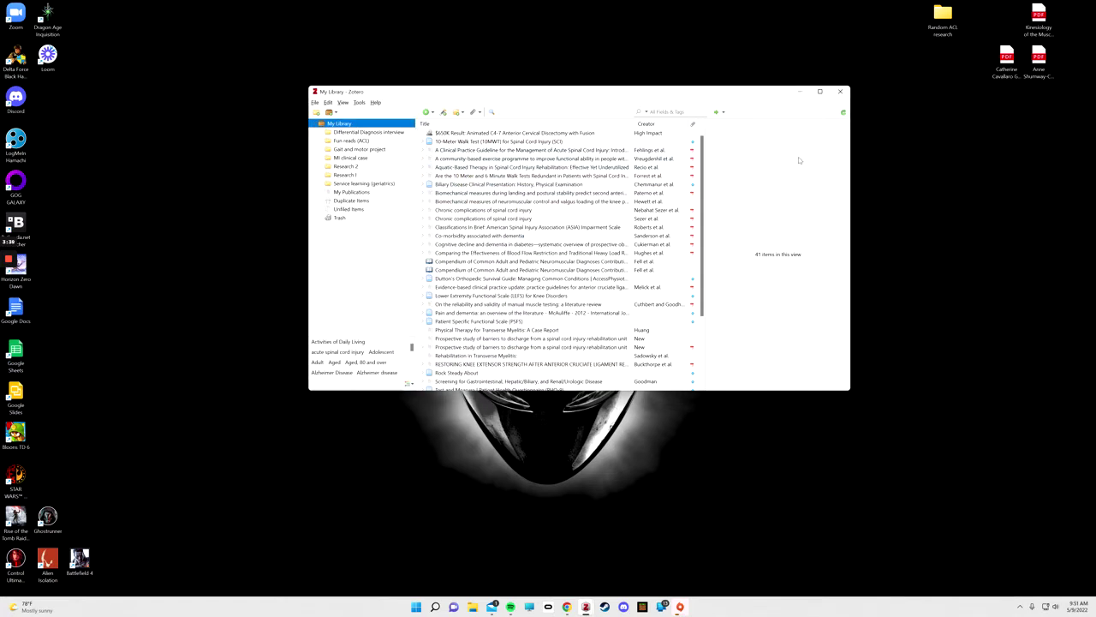
Step: Create a new collection named "Tutorial" in My Library and move the Zotero window out of the way
click(316, 112)
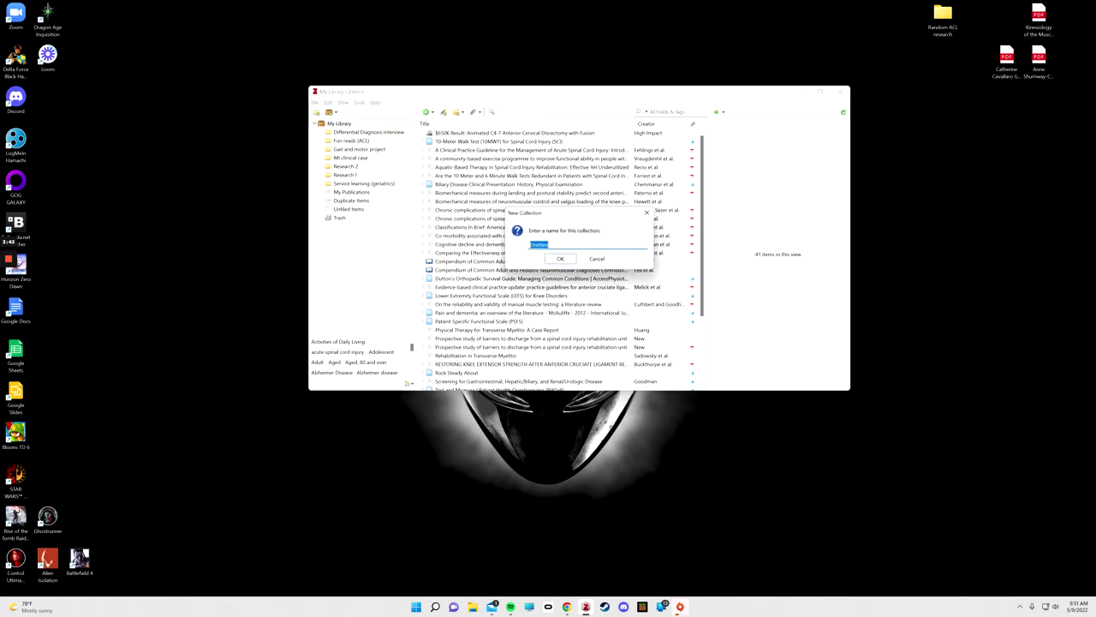
text(I)
click(560, 259)
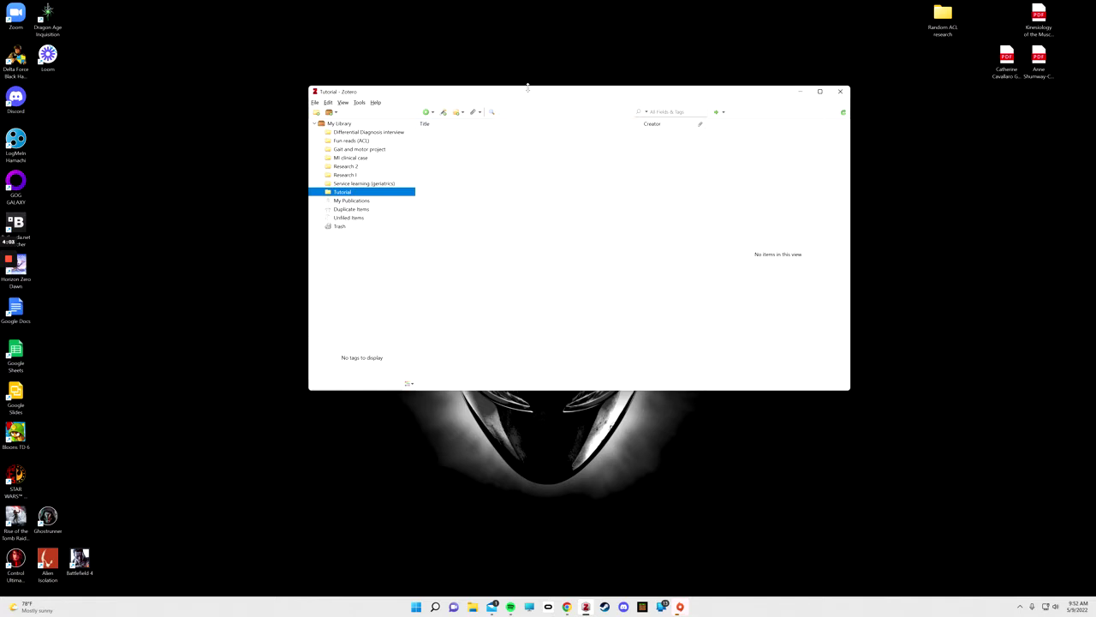
drag(529, 91, 1095, 296)
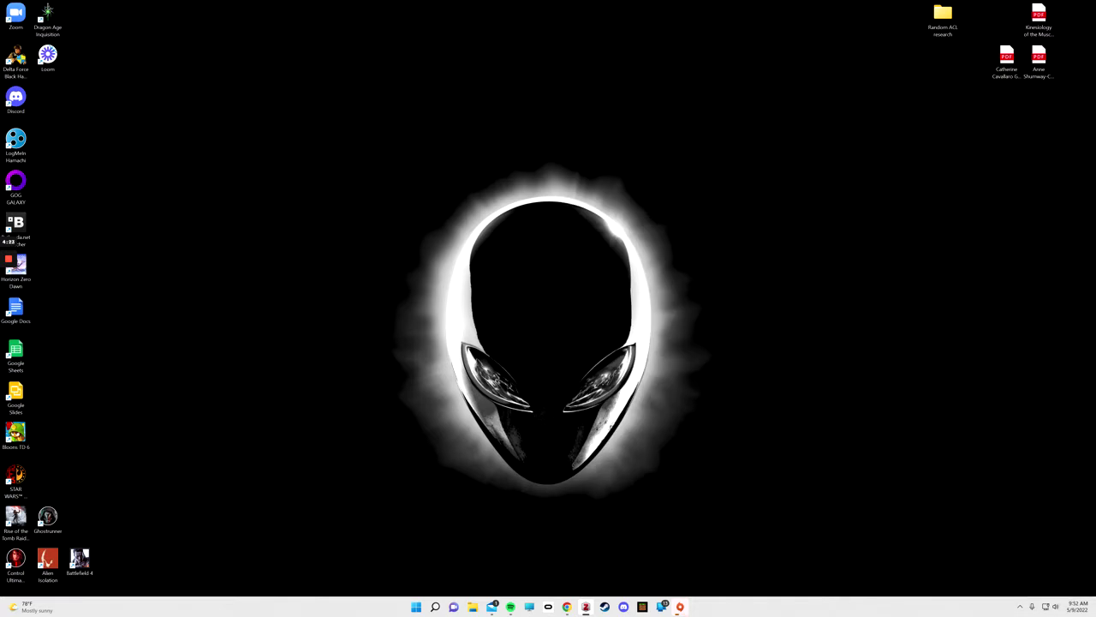
Step: In Chrome, open the Google Scholar results for "Hip outcome score" and open the article "Evidence of validity for the hip outcome score"
click(567, 606)
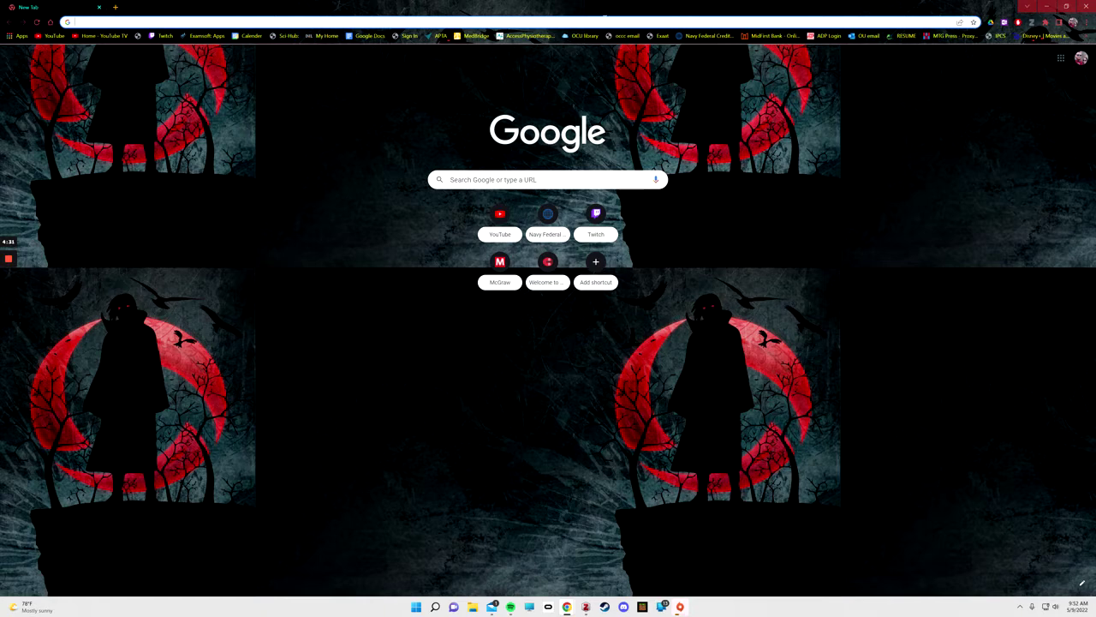
click(610, 22)
text(goog)
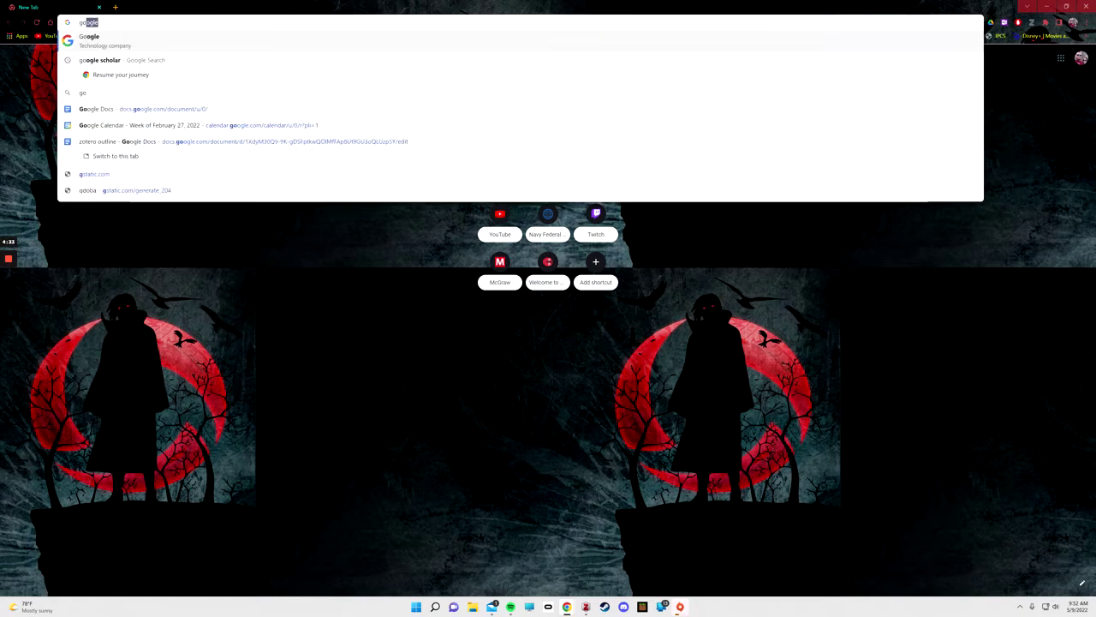
key(BackSpace)
key(BackSpace)
key(BackSpace)
key(BackSpace)
key(BackSpace)
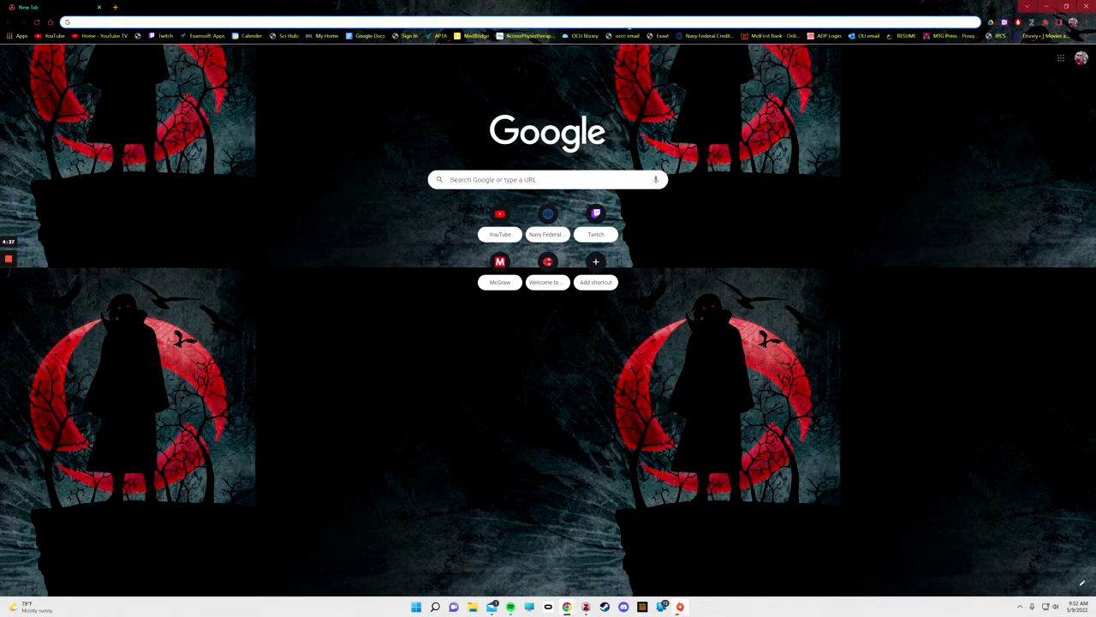
text(goo)
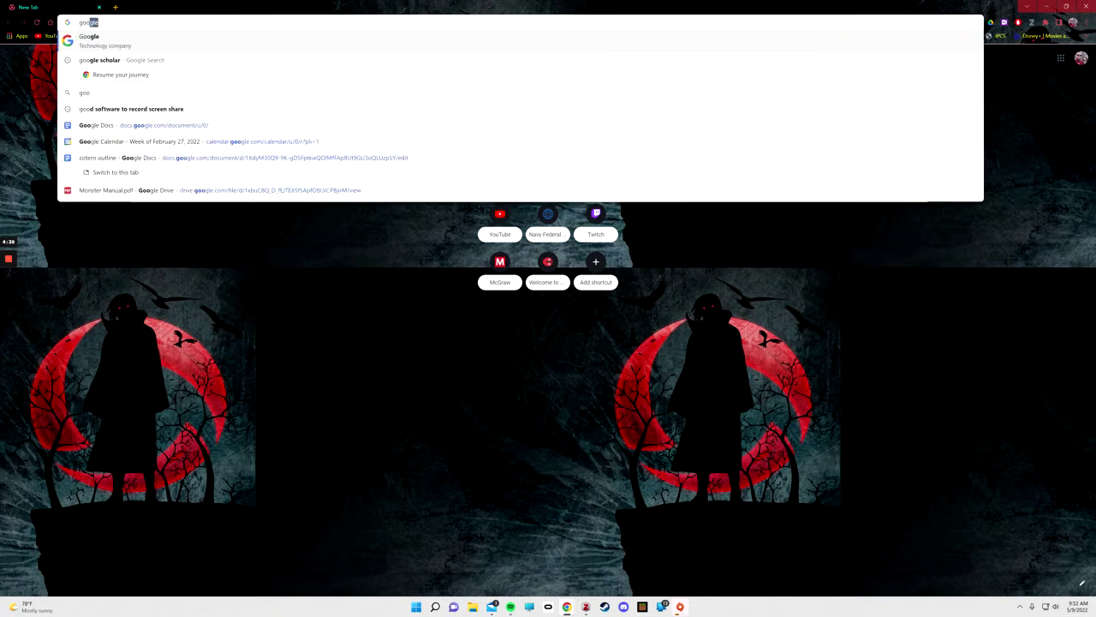
text(gle schola)
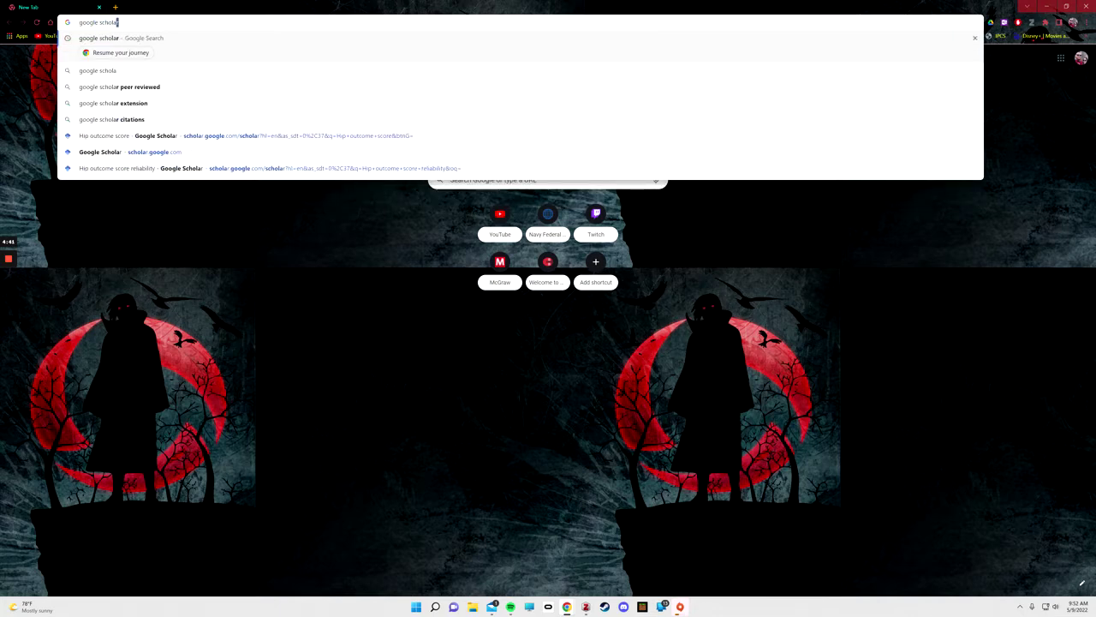
text(r)
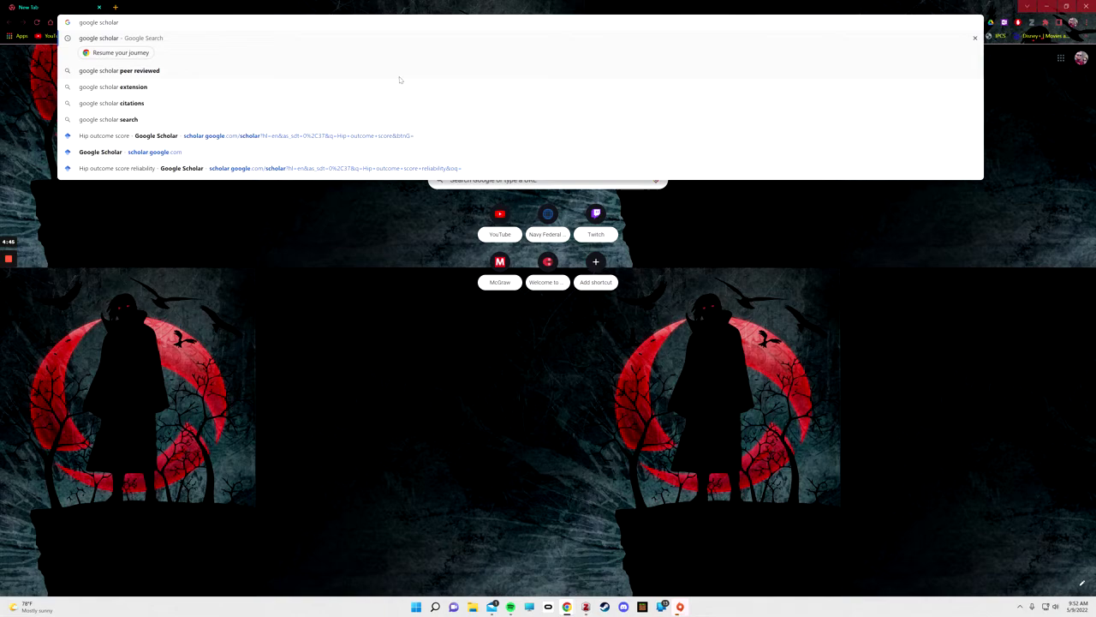
click(385, 135)
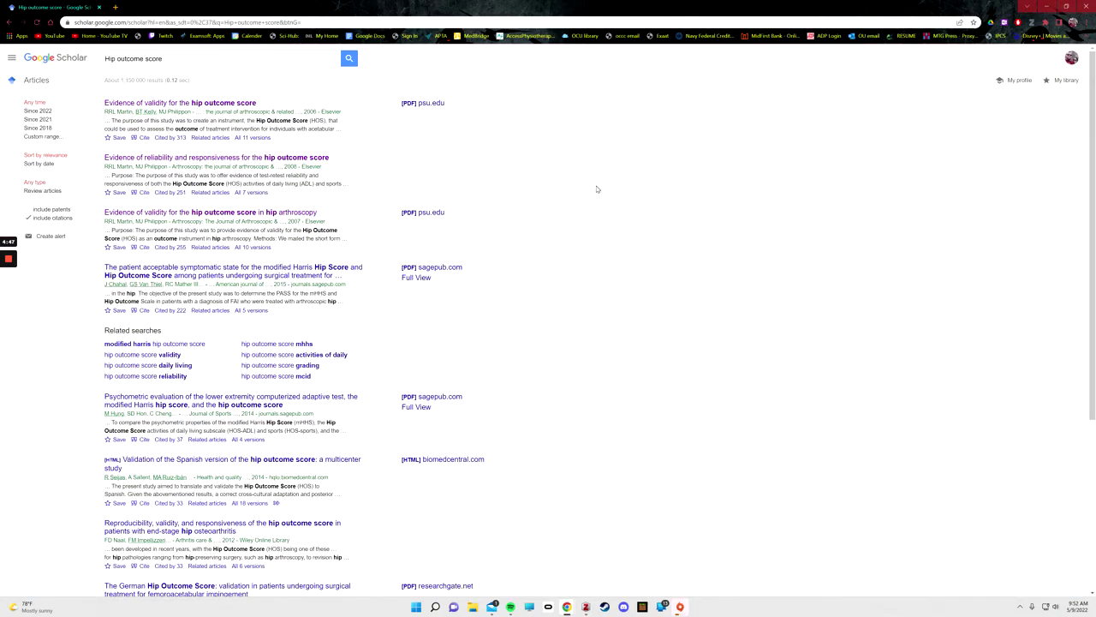
click(201, 103)
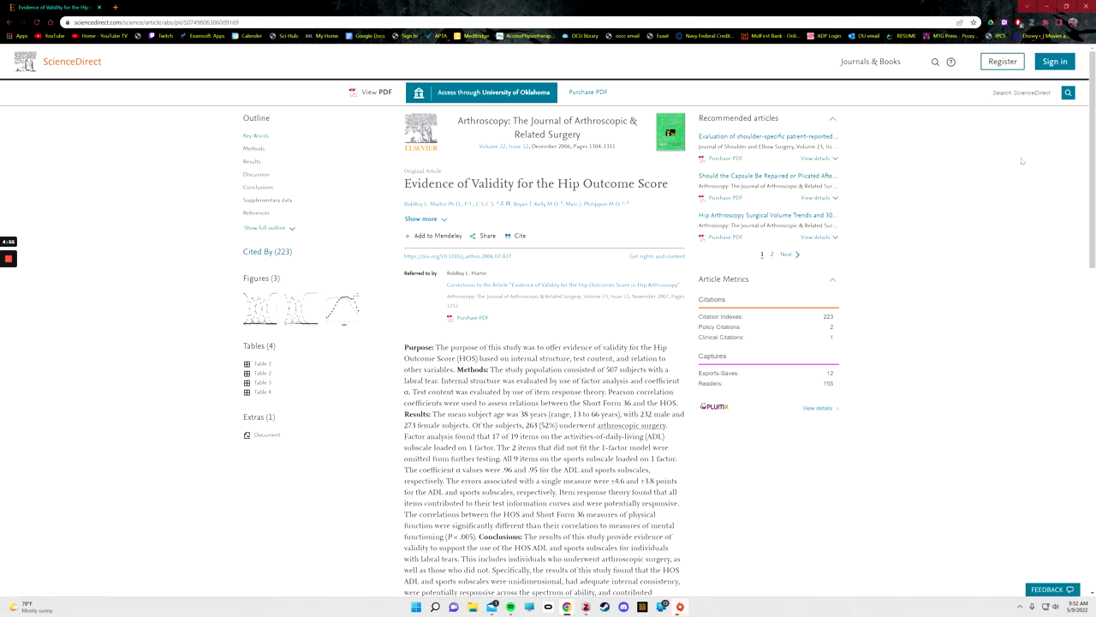
Step: Check the Zotero Connector's entry among the browser extensions and close the extension list
click(1033, 22)
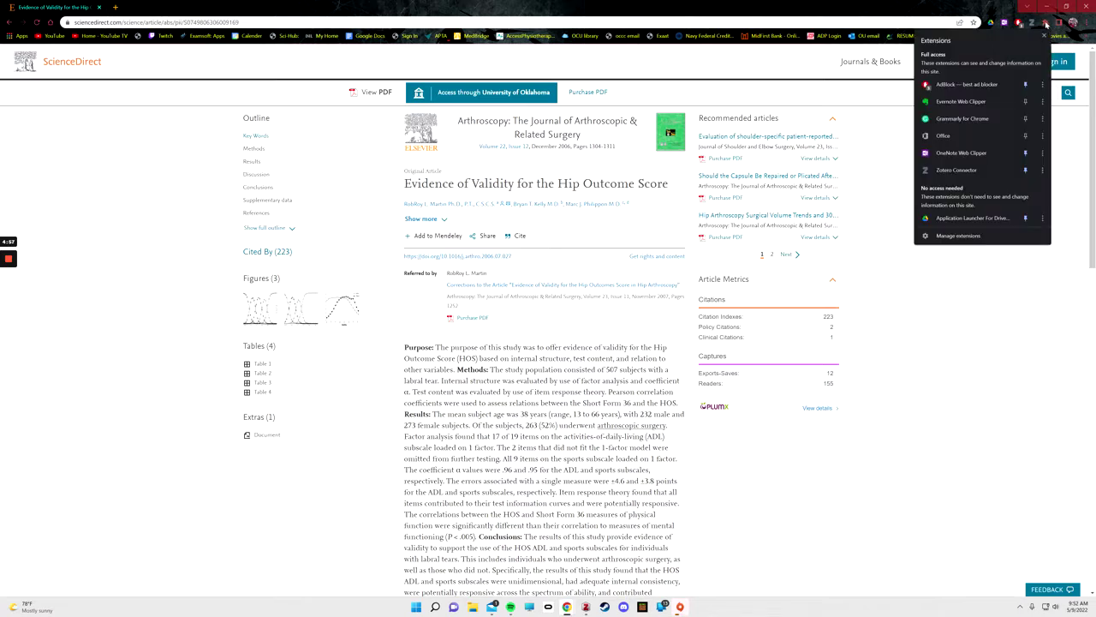
click(1027, 170)
click(929, 292)
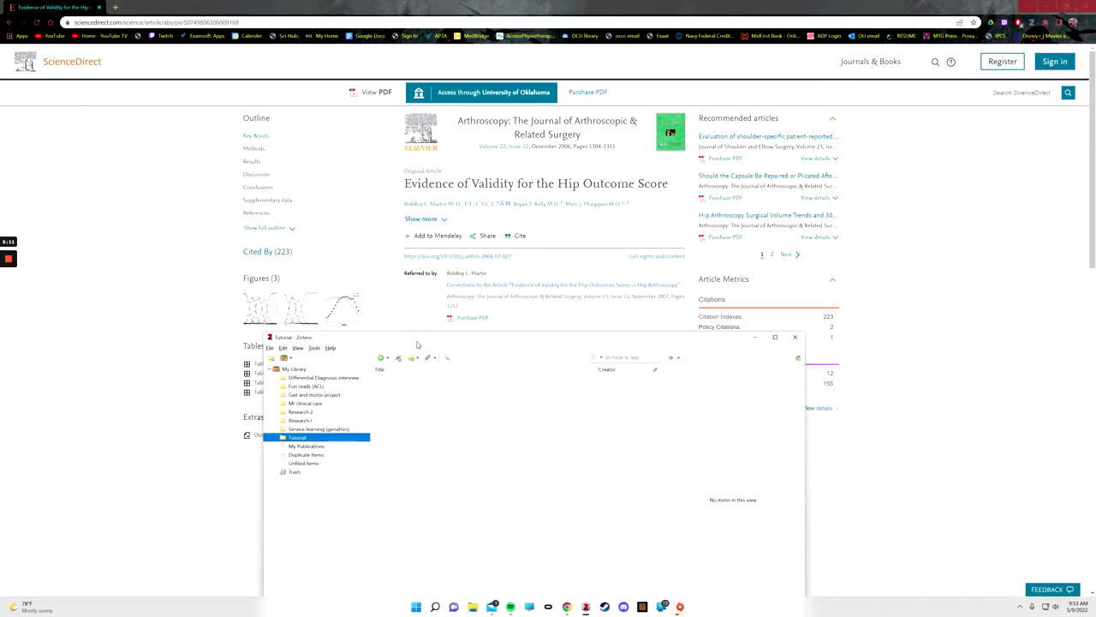
Step: Place the Zotero window over the article page and start the Zotero Connector, dismissing its introductory notice
drag(413, 330, 433, 392)
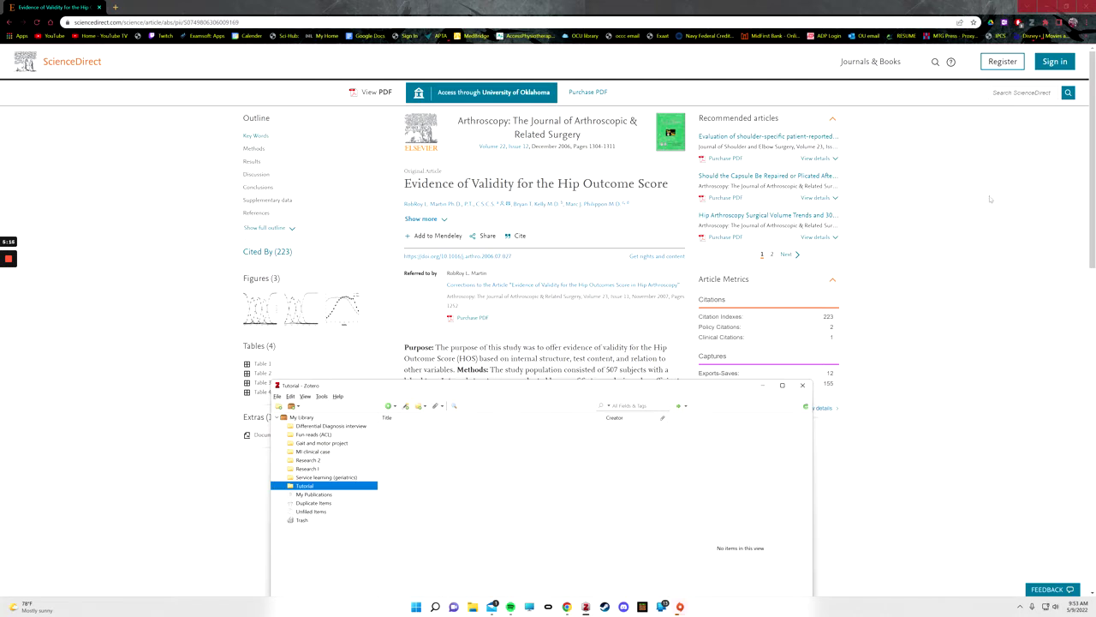
drag(423, 387, 252, 276)
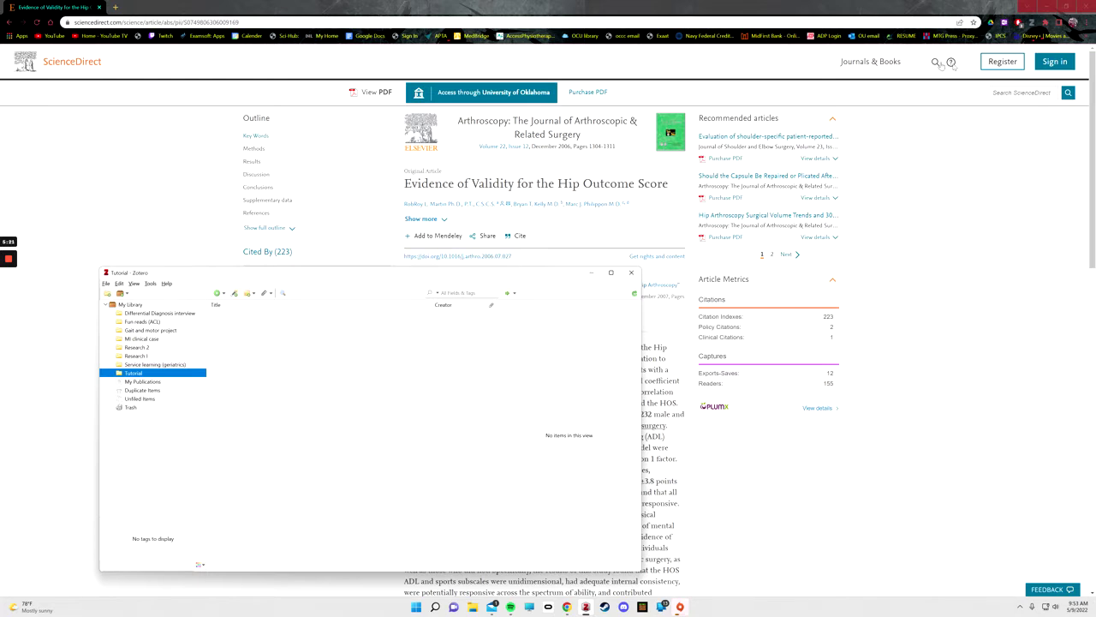
click(1032, 23)
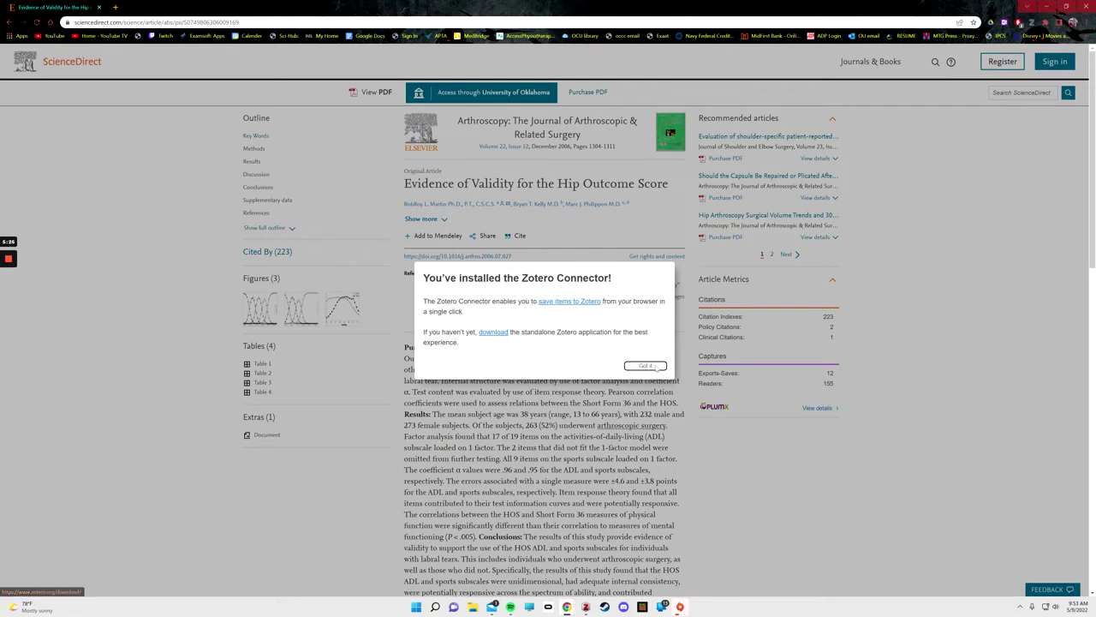
click(647, 366)
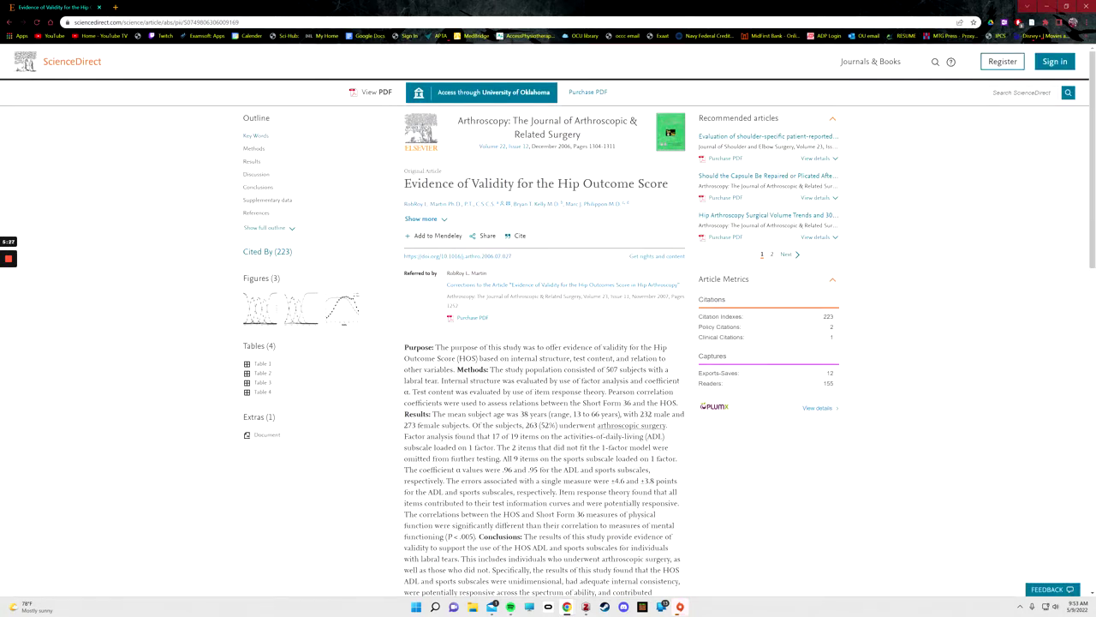
Step: Save the ScienceDirect article "Evidence of Validity for the Hip Outcome Score" to the Tutorial collection with the Zotero Connector and bring up Zotero
click(586, 606)
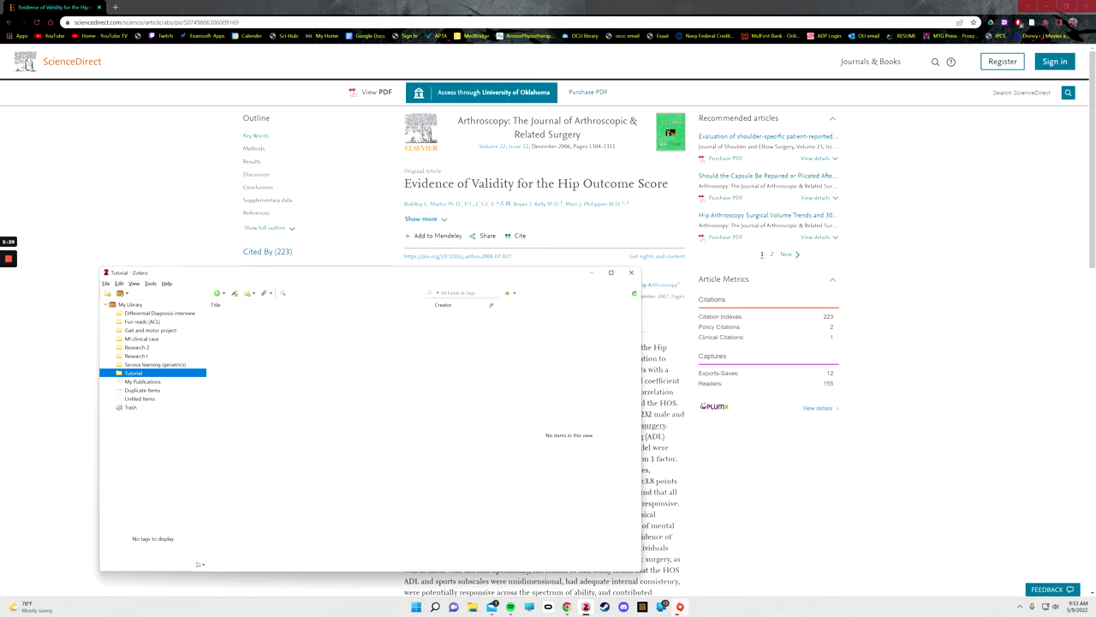
click(1033, 23)
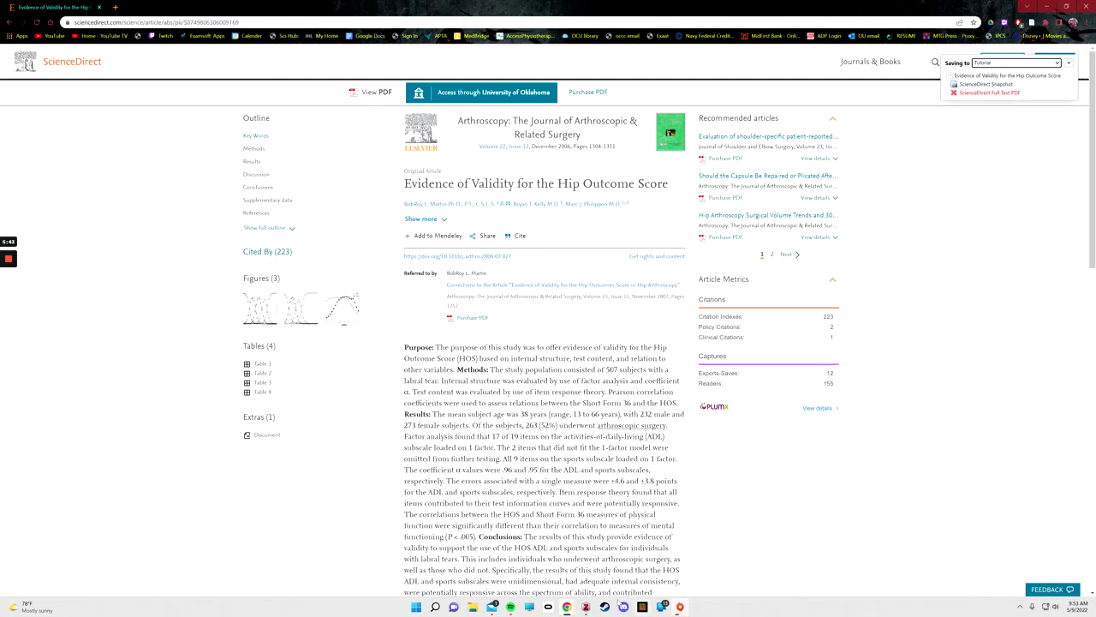
click(586, 606)
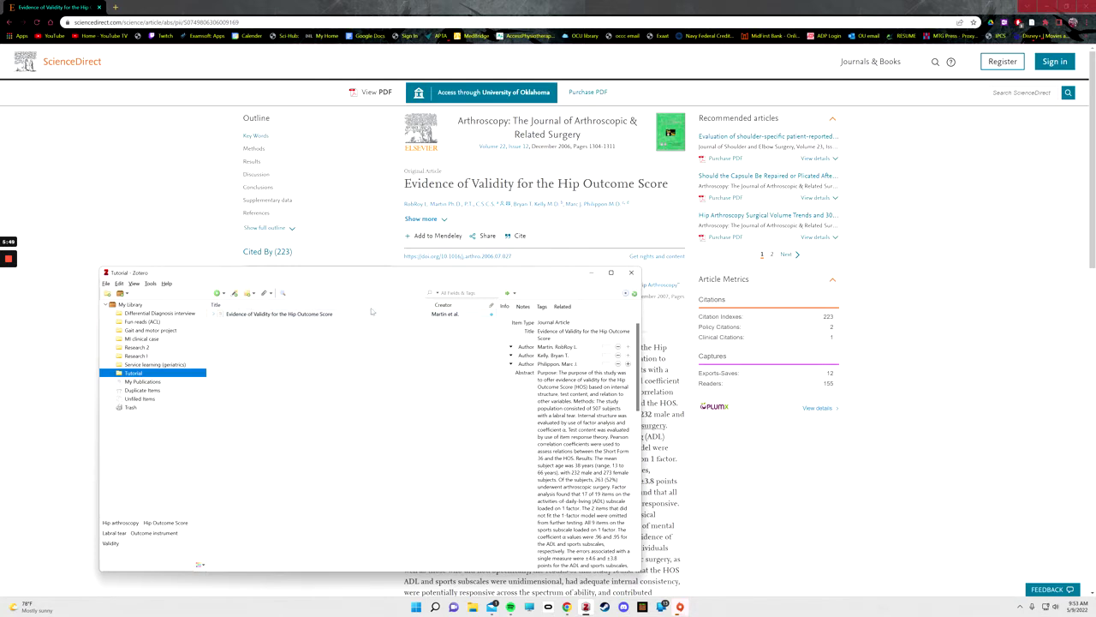
Step: Open the saved article's web page snapshot from Zotero, move its window up to view it, and close it
double_click(359, 317)
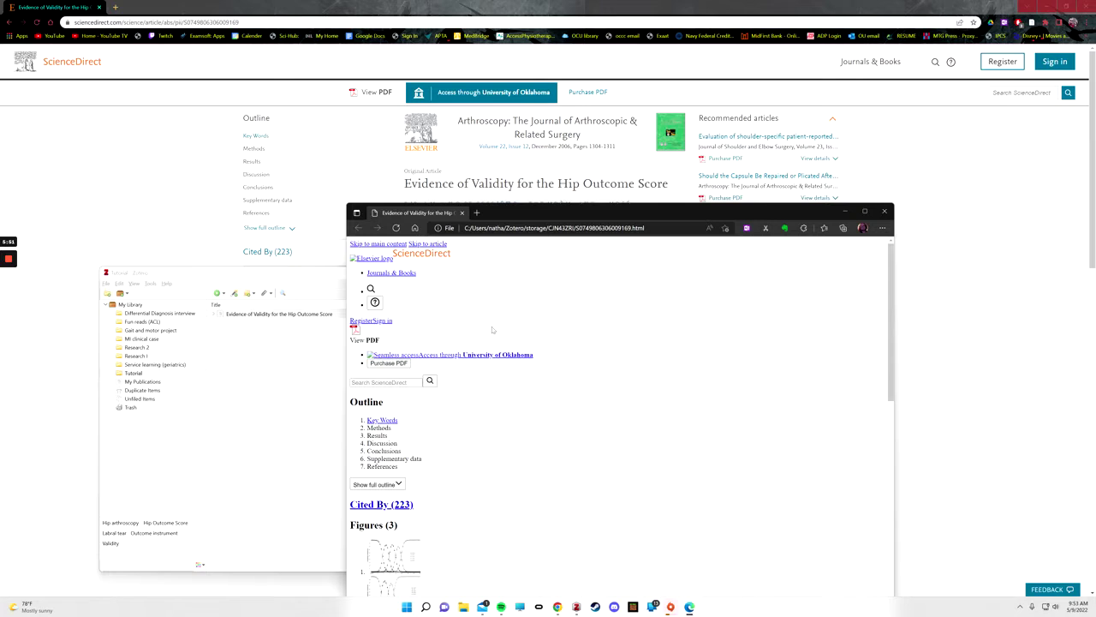
drag(543, 215, 490, 37)
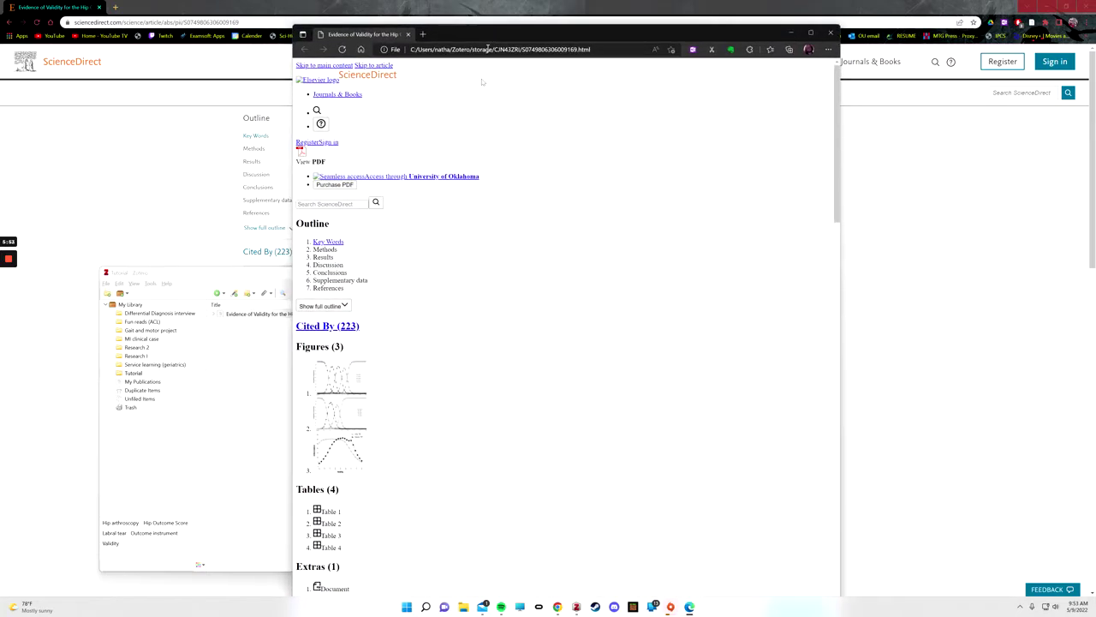
click(829, 33)
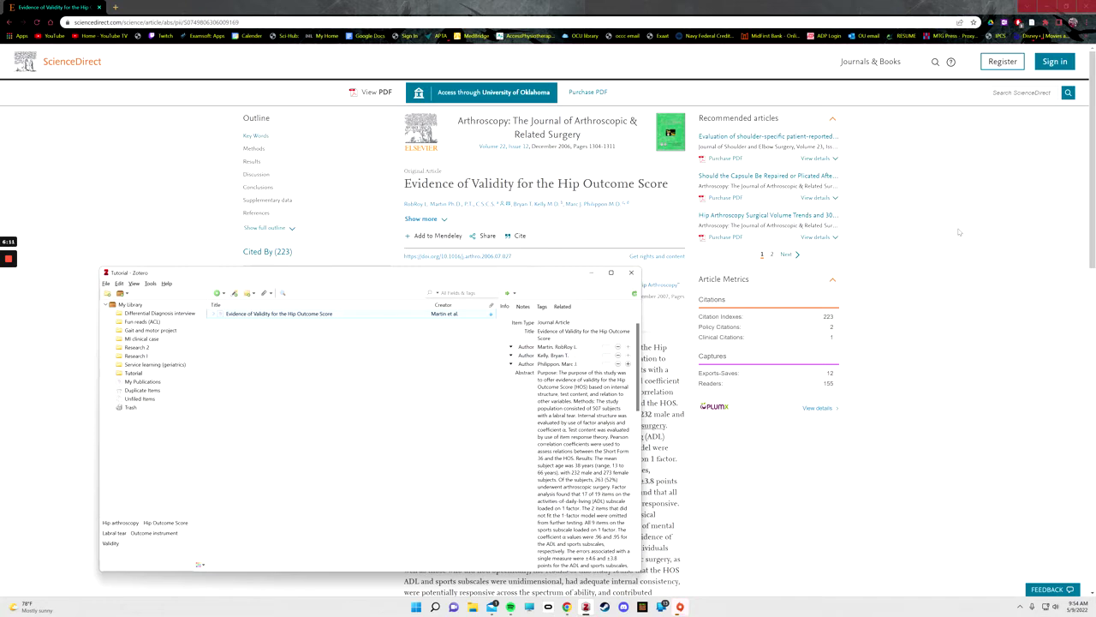
Step: Examine the saved article's title, abstract and publication details in Zotero, and reposition the Zotero window
click(597, 333)
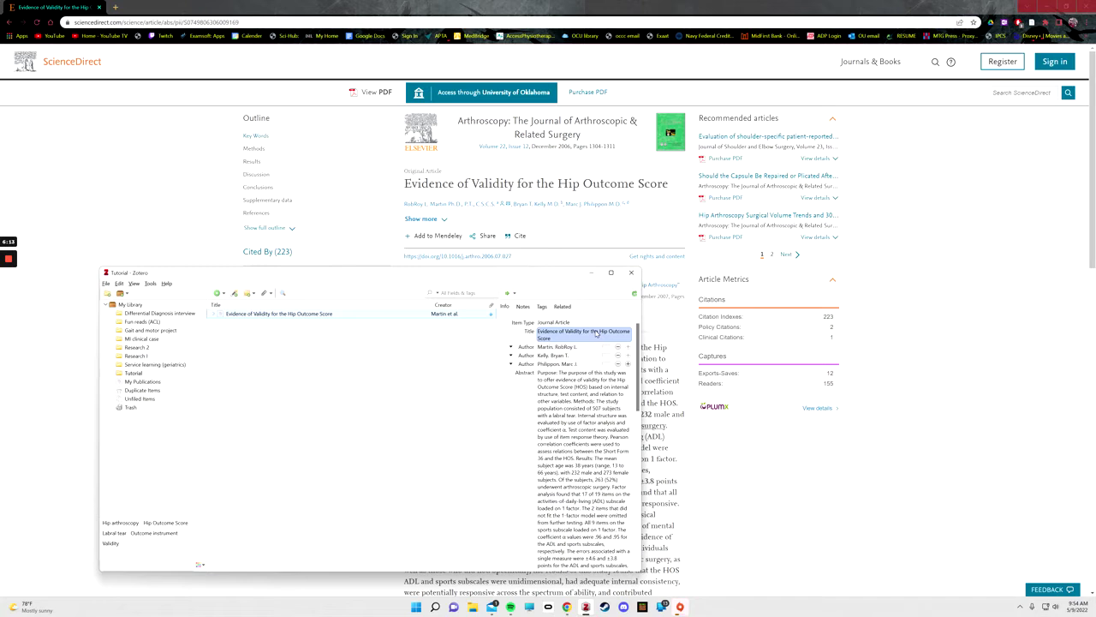
key(Return)
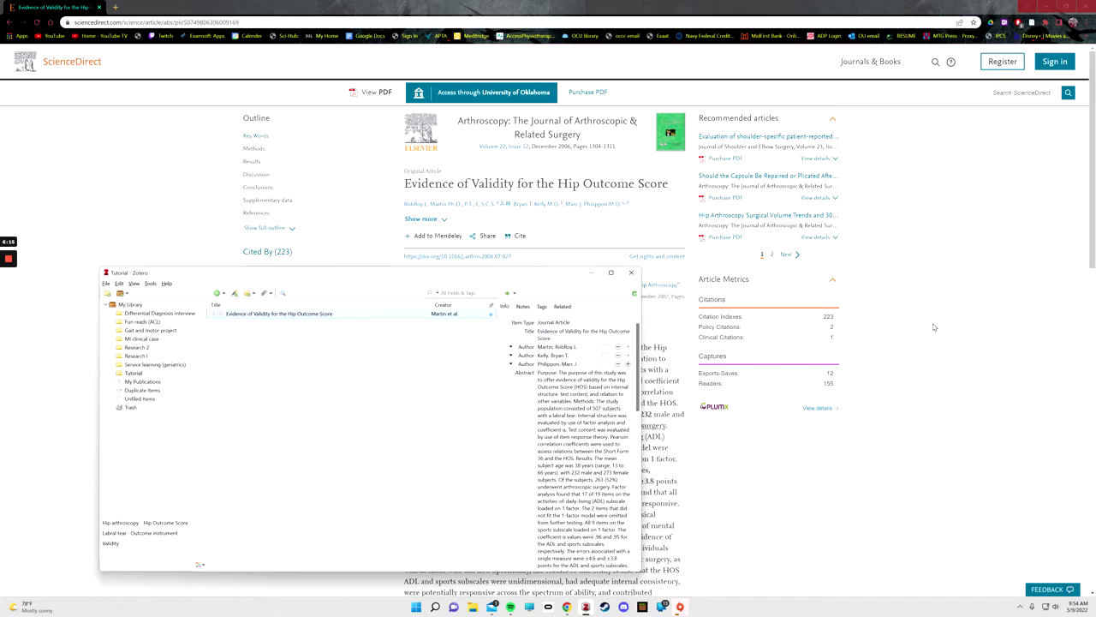
click(584, 384)
scroll(583, 384, up, 5)
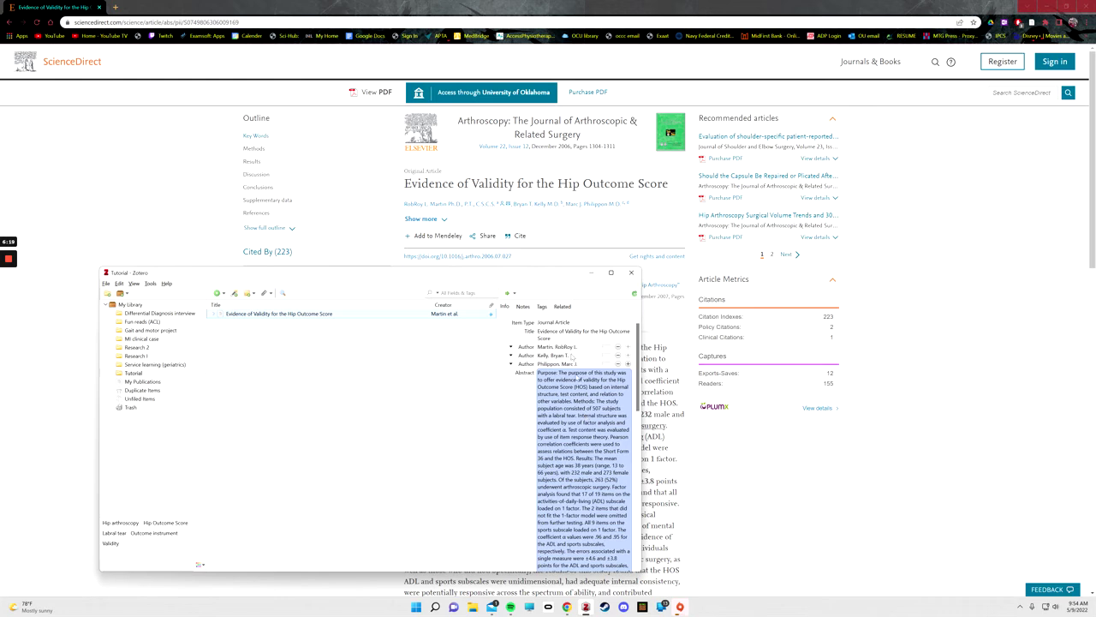
click(553, 335)
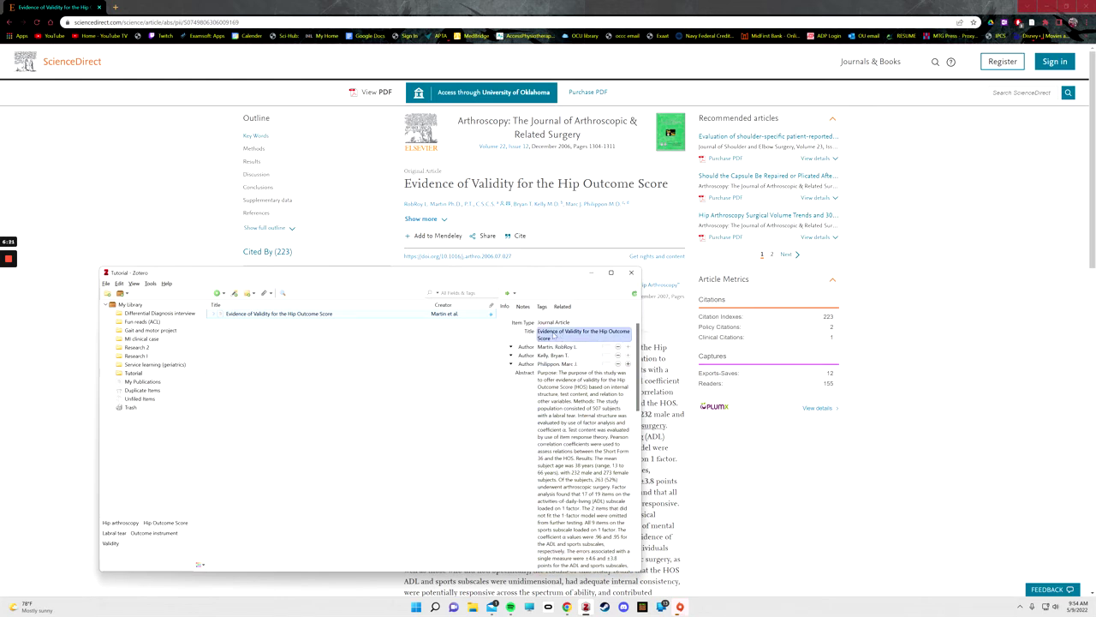
click(566, 396)
scroll(580, 446, down, 5)
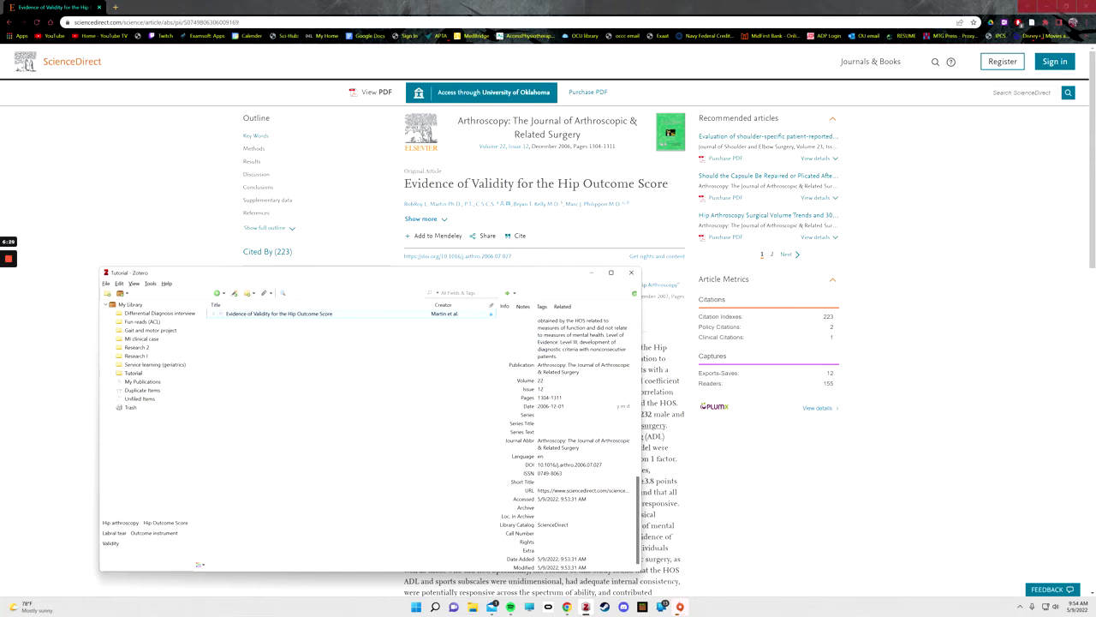
drag(572, 275, 679, 231)
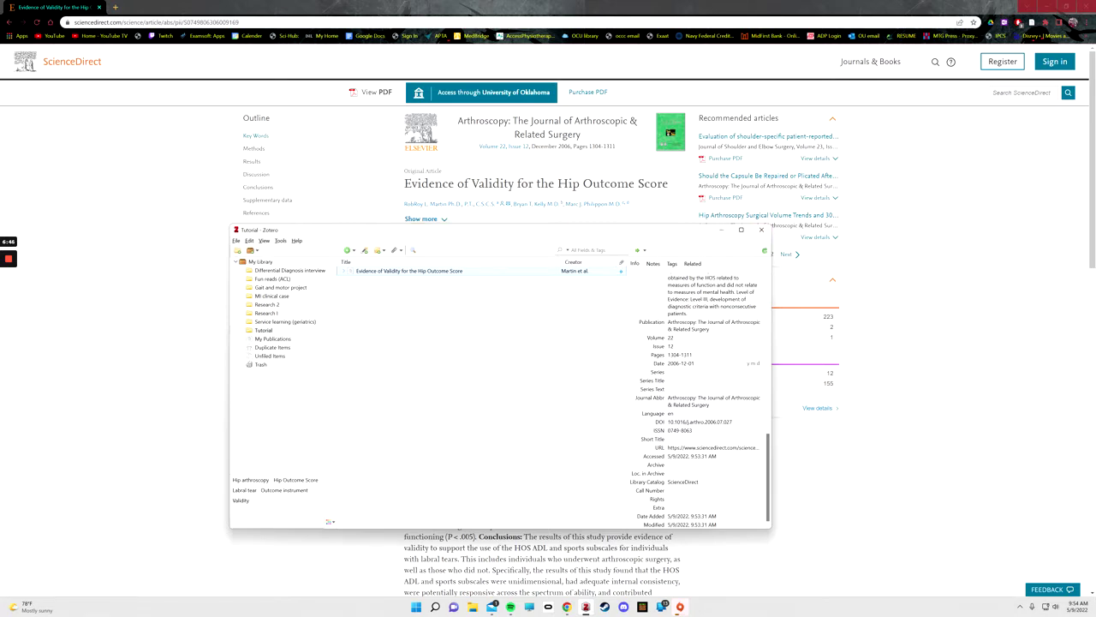
Step: Export the article's citation to RIS from the ScienceDirect page and allow the Zotero Connector to import it
click(377, 73)
drag(362, 92, 394, 96)
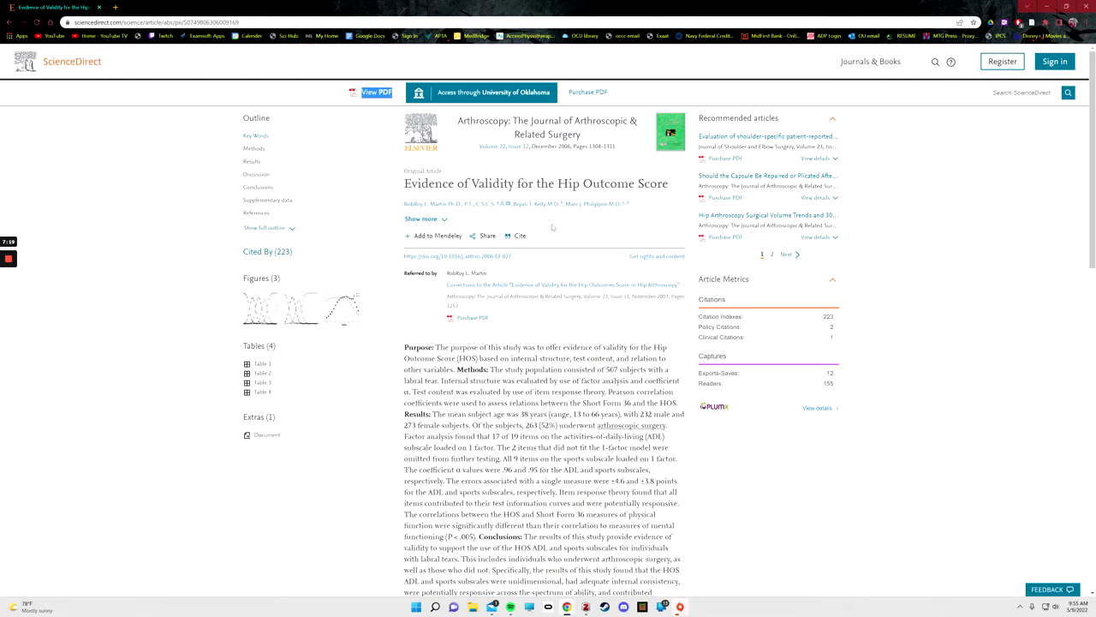
click(515, 237)
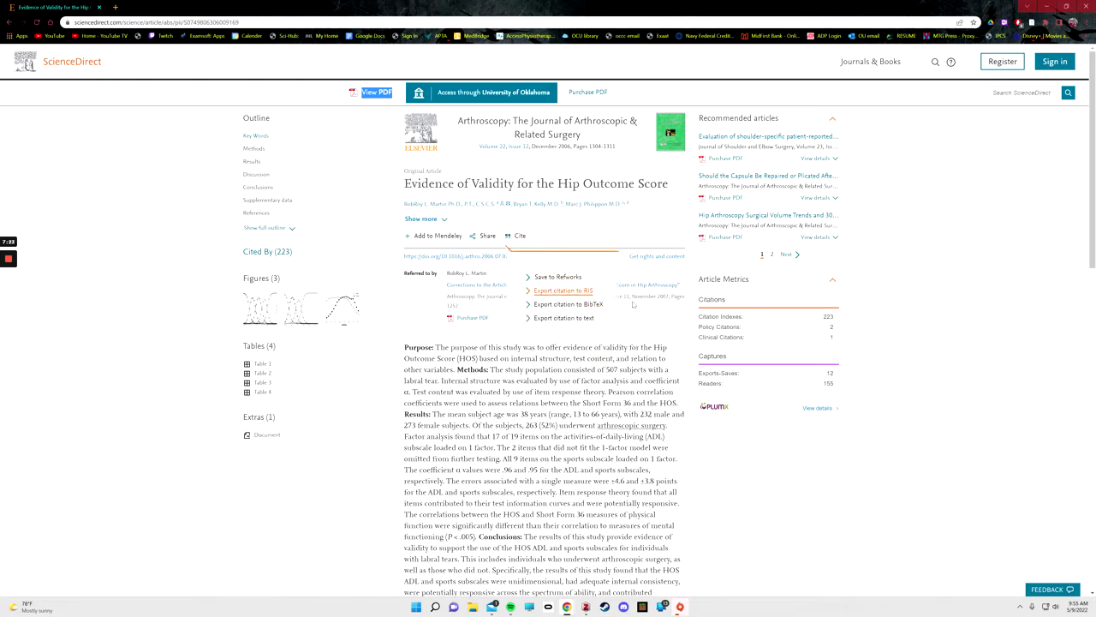
click(572, 292)
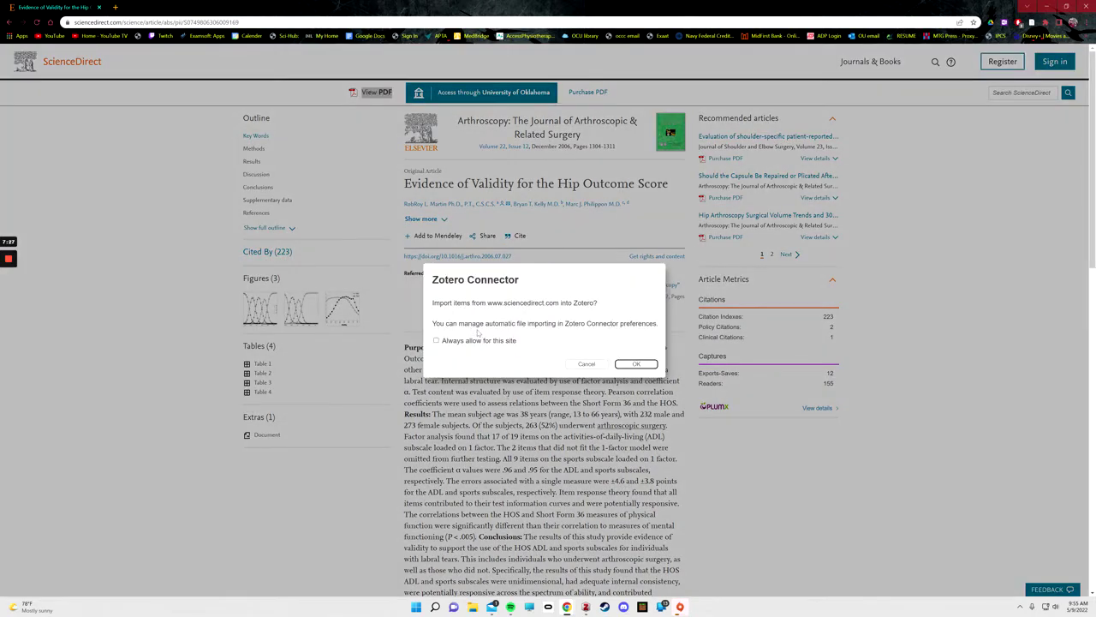
click(636, 365)
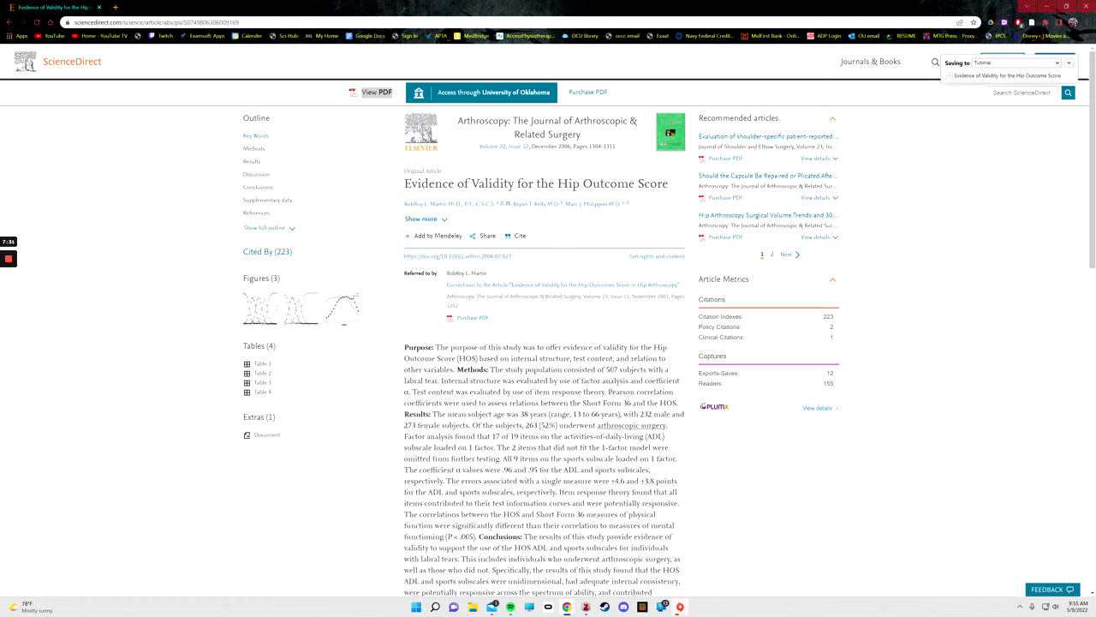
Step: Bring up Zotero and compare the details of the two Hip Outcome Score entries in the Tutorial collection
click(586, 606)
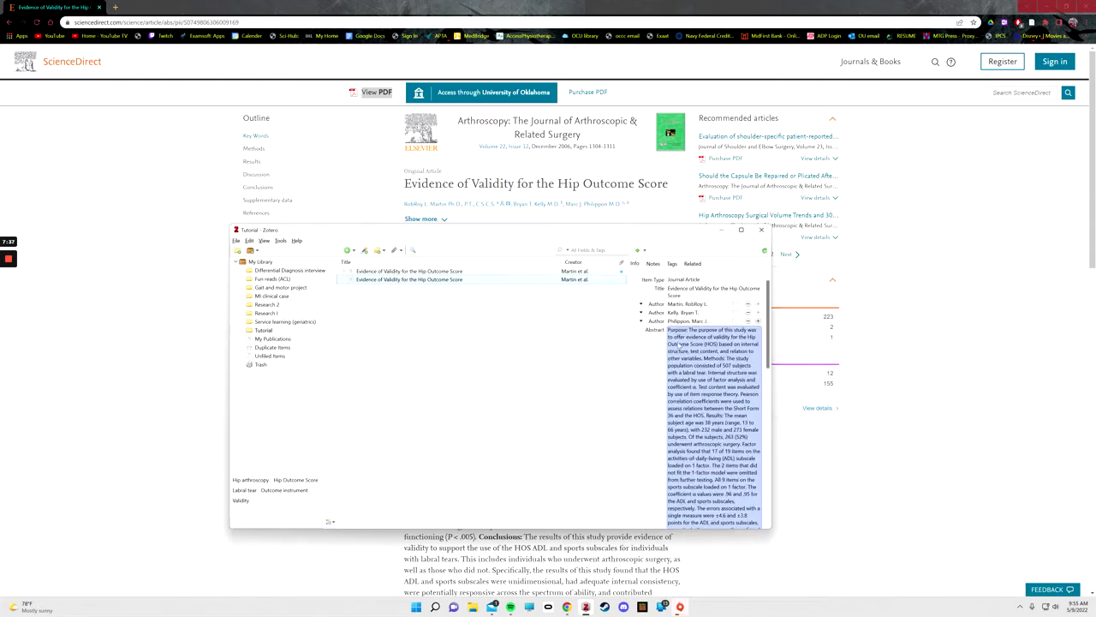
click(493, 272)
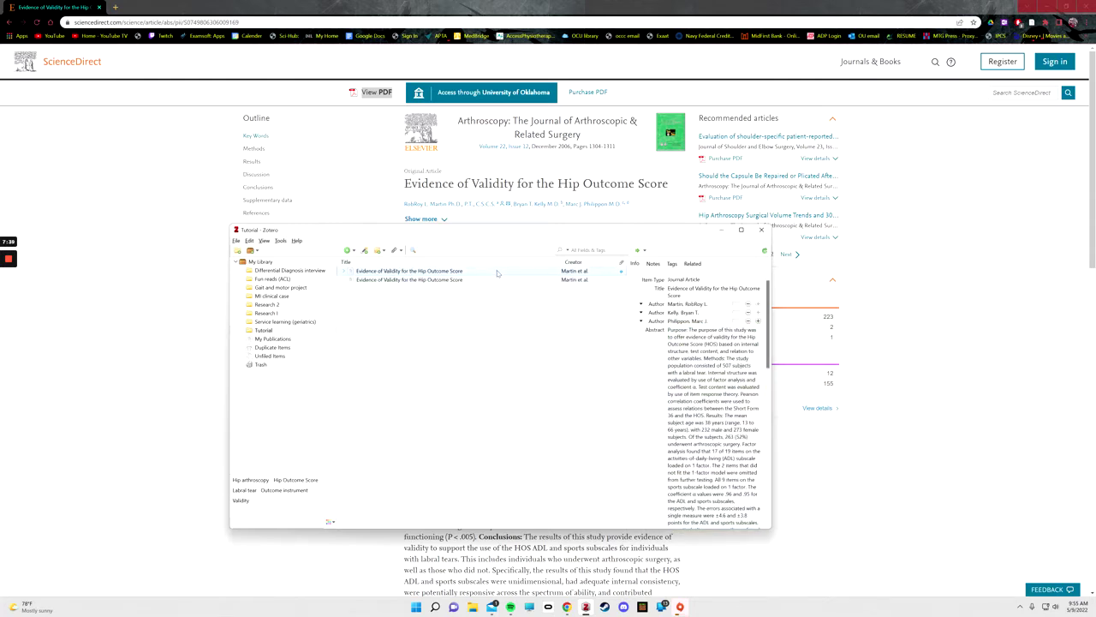
click(708, 315)
key(Escape)
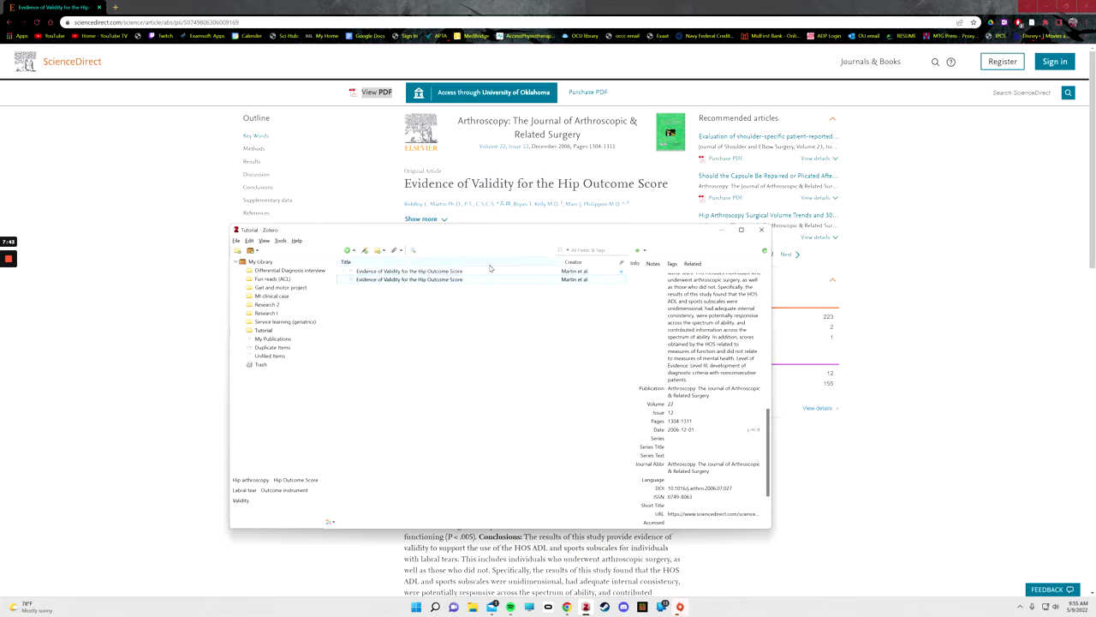
click(488, 279)
click(487, 271)
Step: Go back through the RIS-imported entry's information fields up to its item type, then reselect the entry saved directly from the page
click(678, 463)
key(shift+Tab)
key(shift+Tab)
key(shift+Tab)
key(shift+Tab)
key(shift+Tab)
key(shift+Tab)
key(shift+Tab)
key(shift+Tab)
key(shift+Tab)
key(shift+Tab)
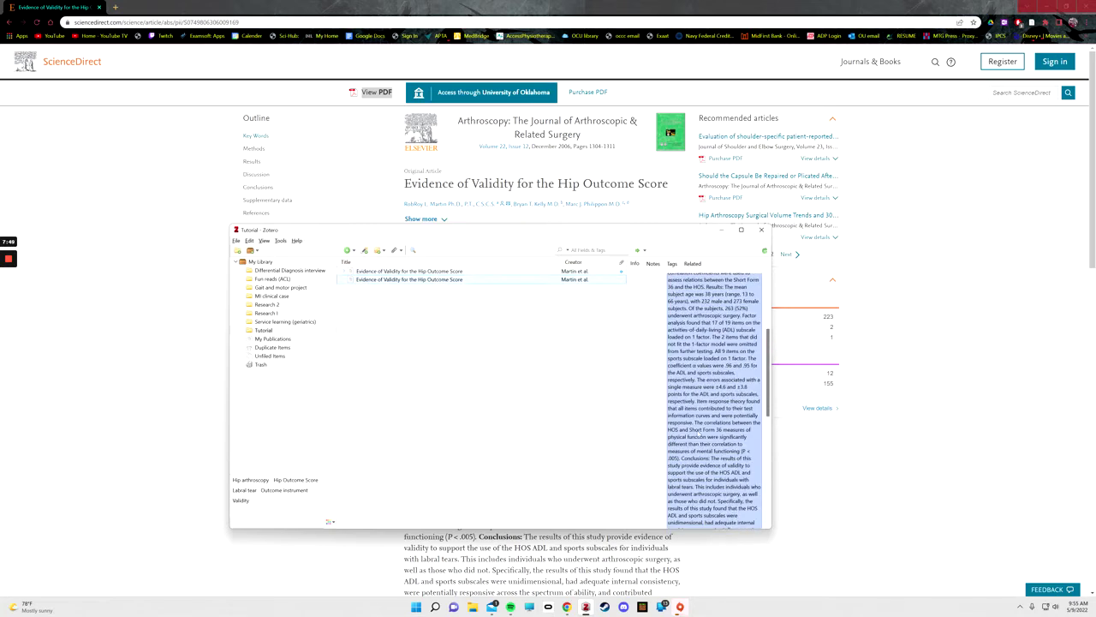
key(shift+Tab)
key(shift+Tab)
key(shift+Tab)
key(shift+Tab)
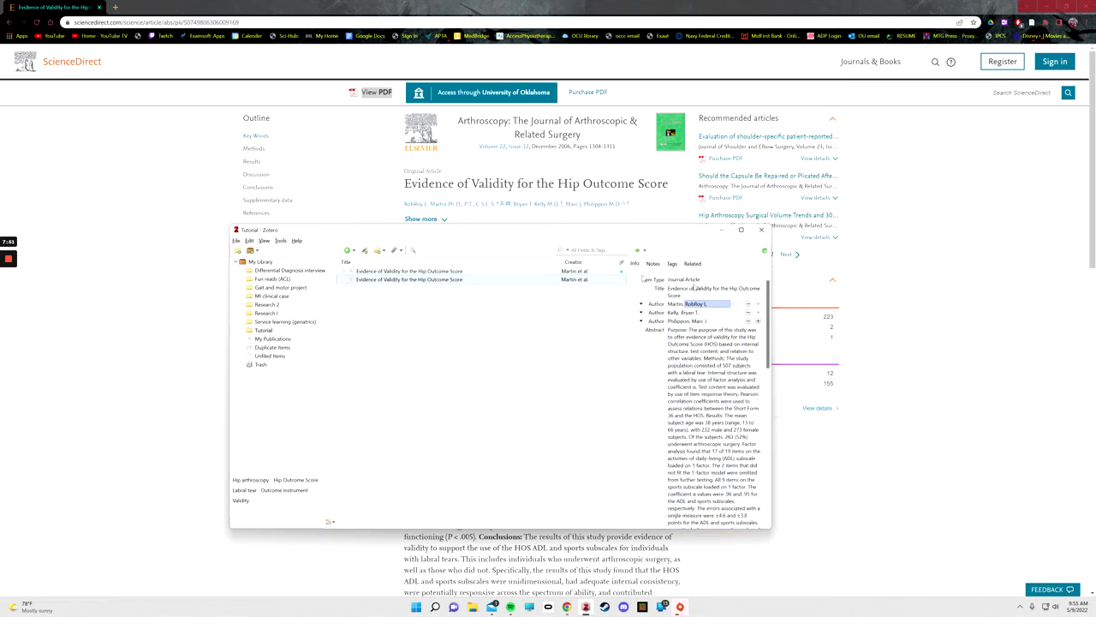
drag(653, 237, 647, 272)
key(shift+Tab)
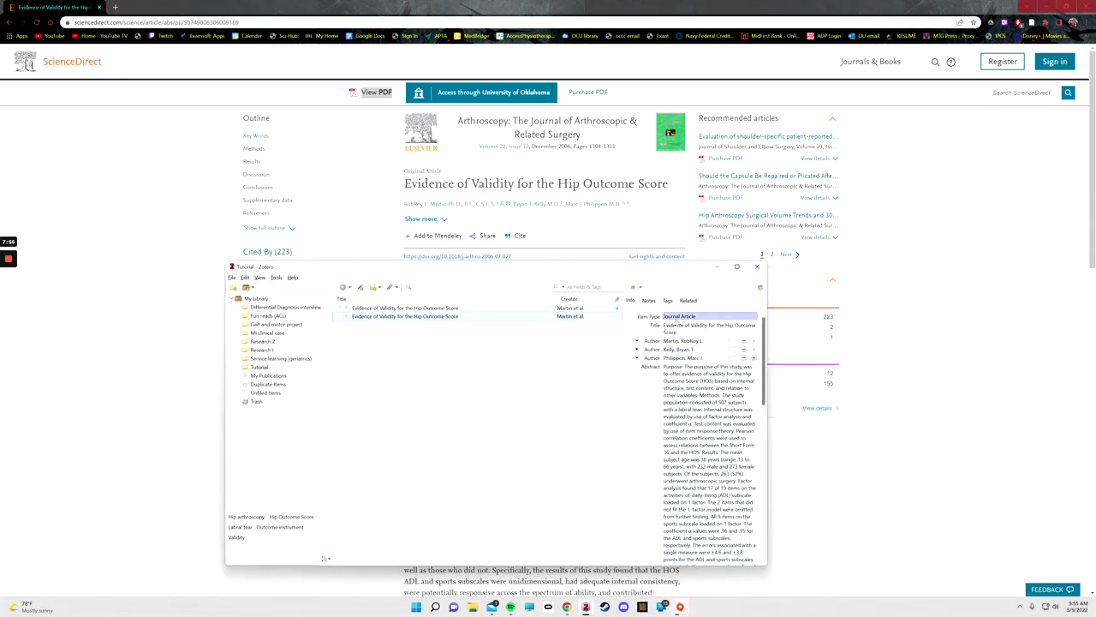
key(shift+Tab)
key(Up)
Step: Move the Zotero window off the article page and close it
drag(617, 272, 711, 229)
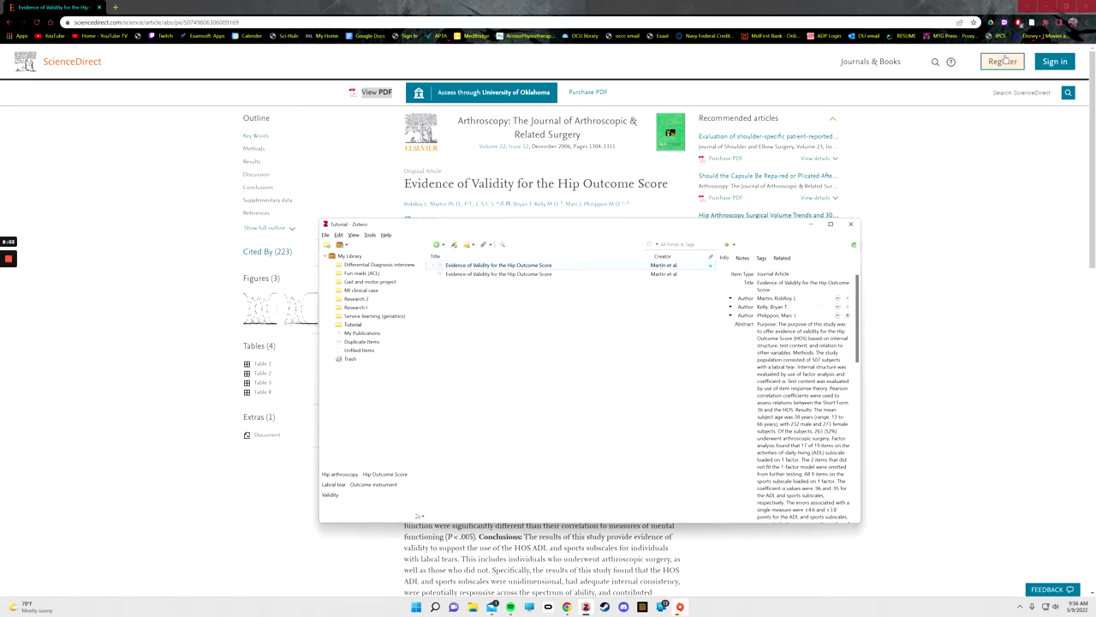
drag(611, 230, 584, 303)
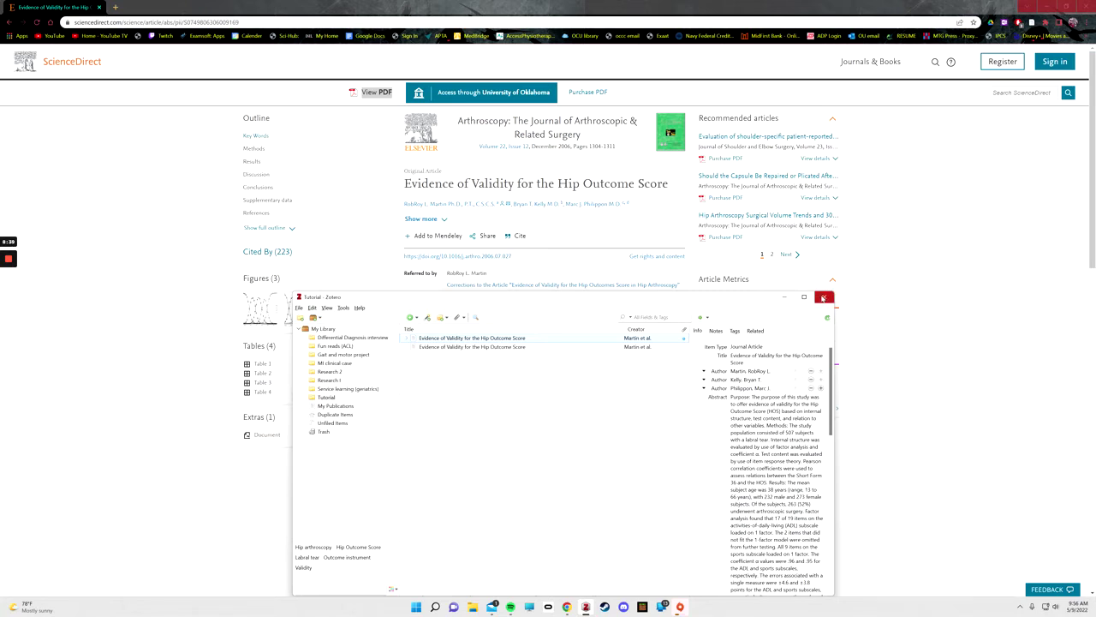
click(823, 298)
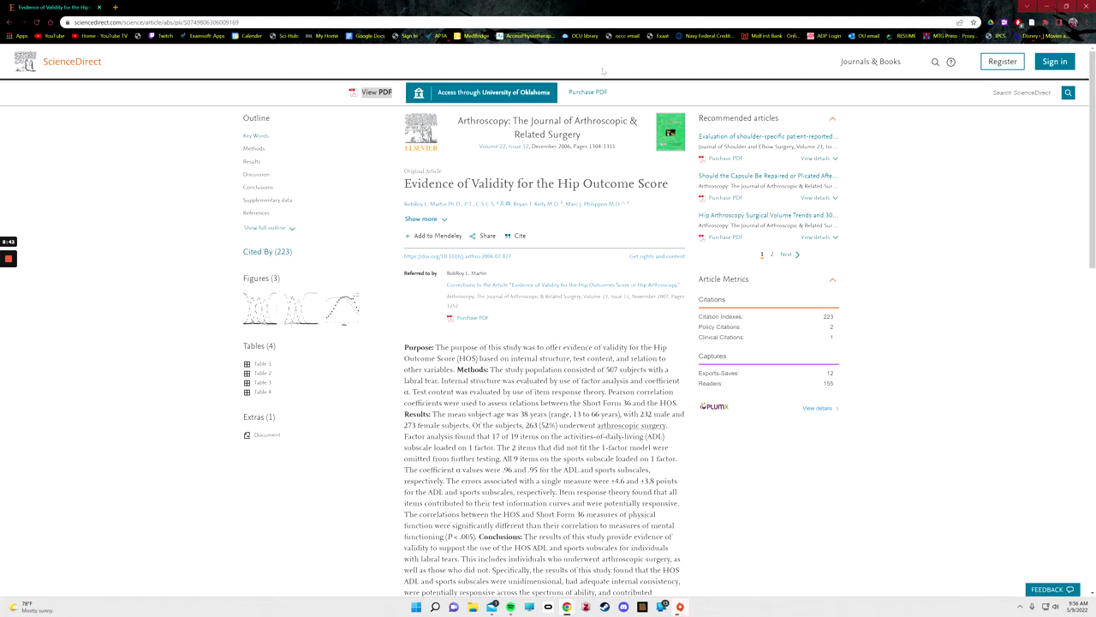
Step: Open the bookmarked AccessPhysiotherapy site and sign in to MyAccess with the prefilled credentials
click(527, 35)
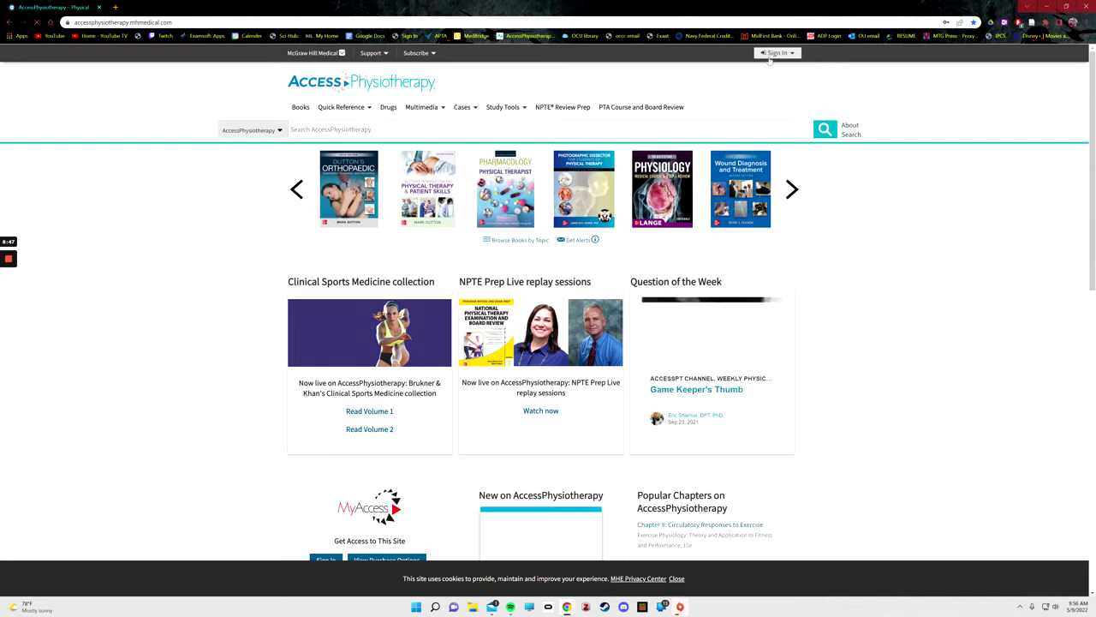
click(775, 53)
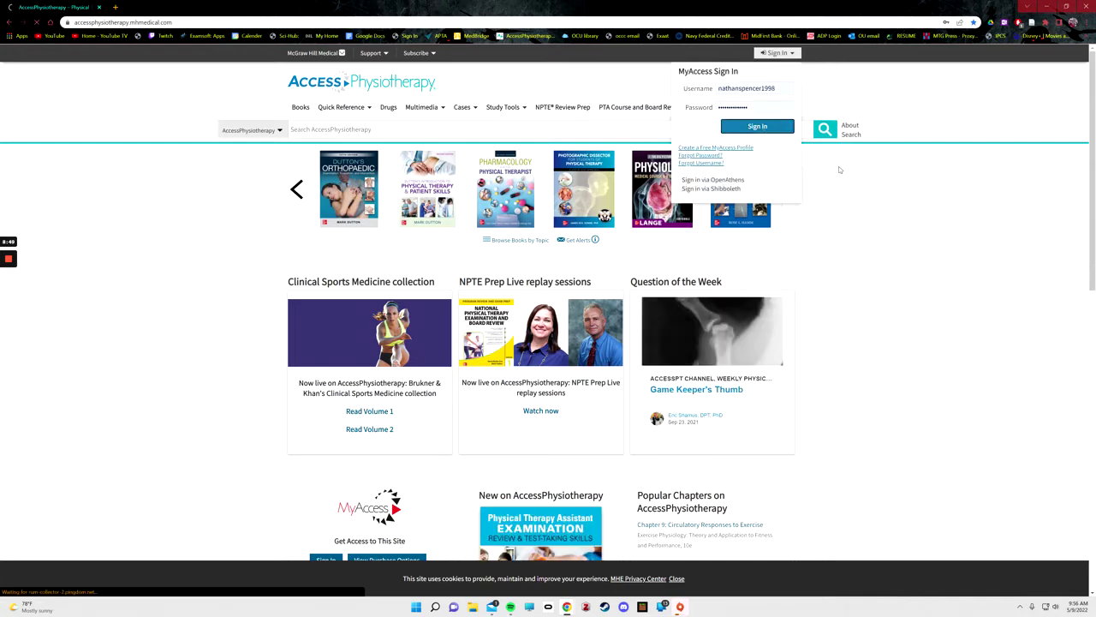
click(757, 127)
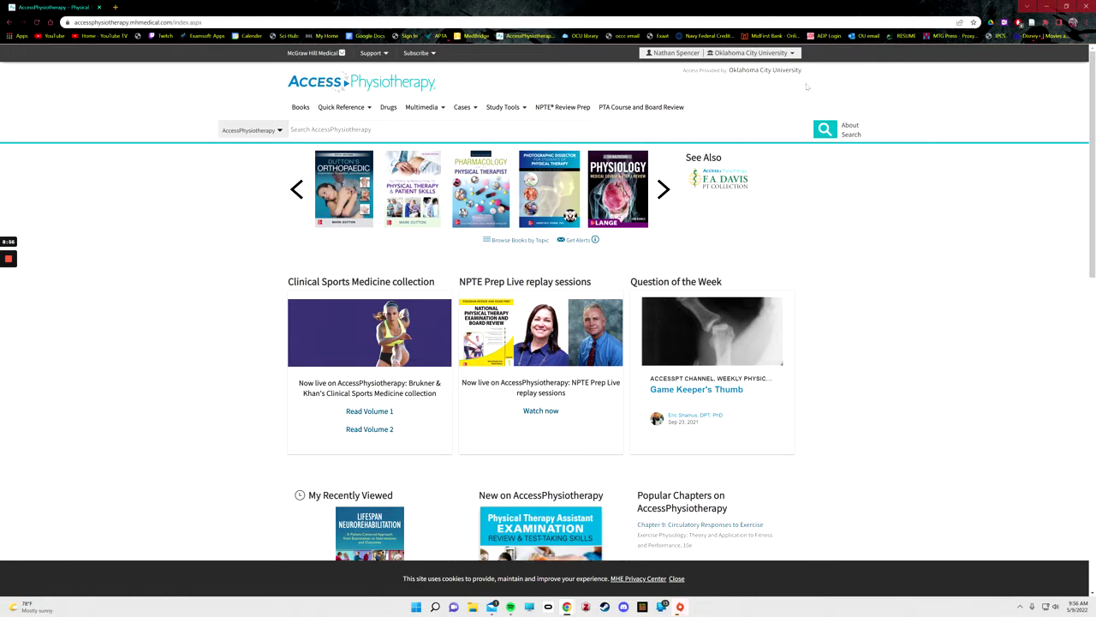
Step: Check the account menu and switch to the F.A. Davis PT Collection from the McGraw Hill Medical sites
click(771, 53)
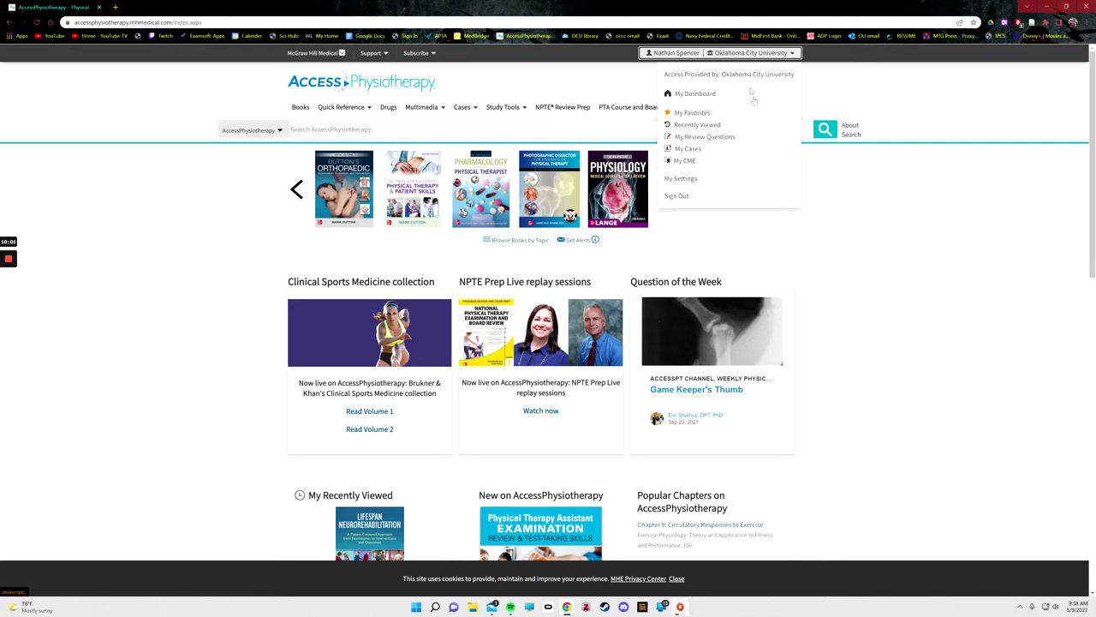
click(857, 84)
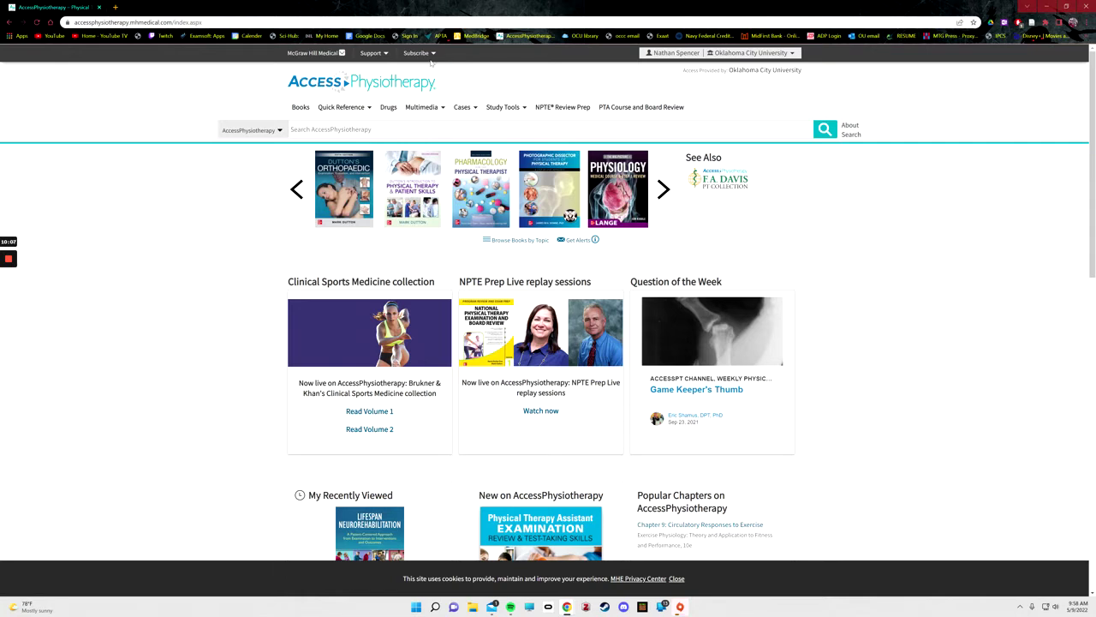
click(347, 54)
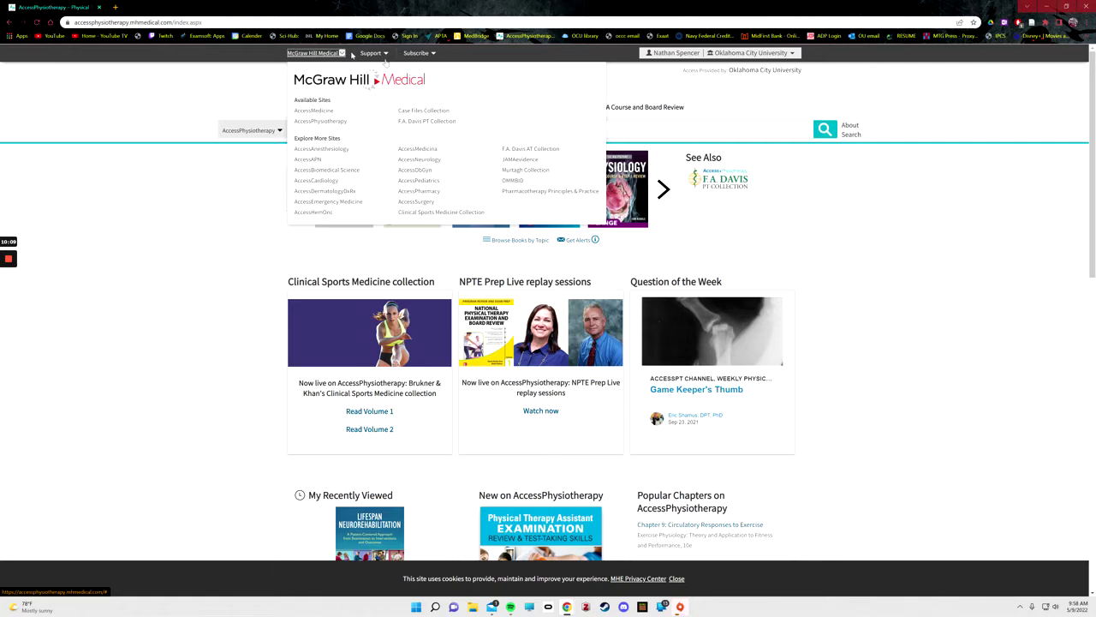
click(436, 123)
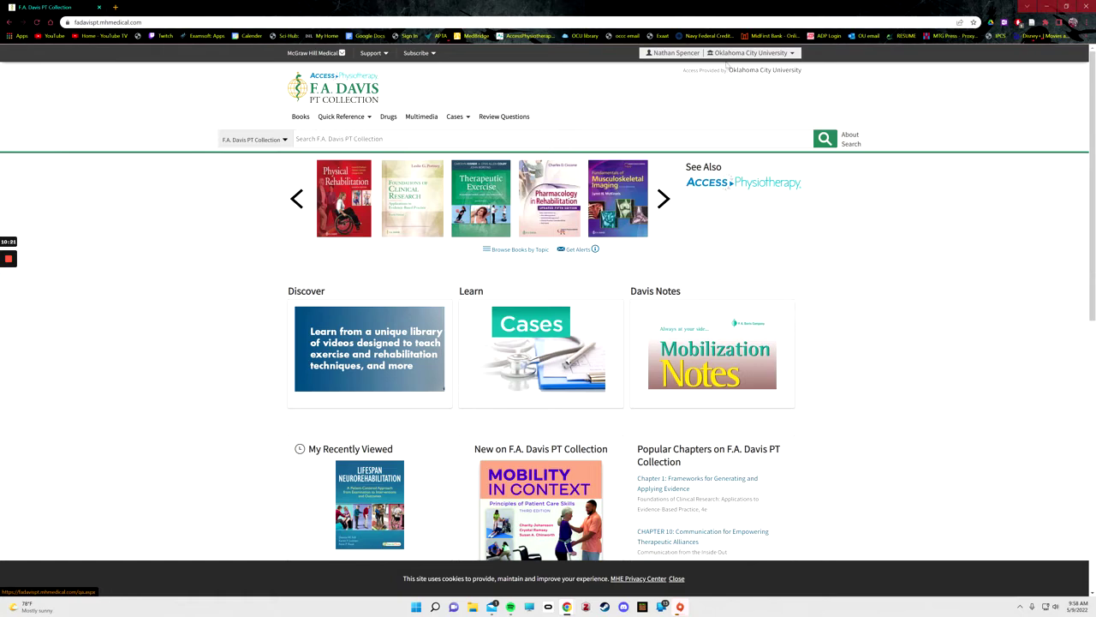
Step: Go to My Favorites, open the textbook "Lifespan Neurorehabilitation" and look over its list of sections
click(752, 54)
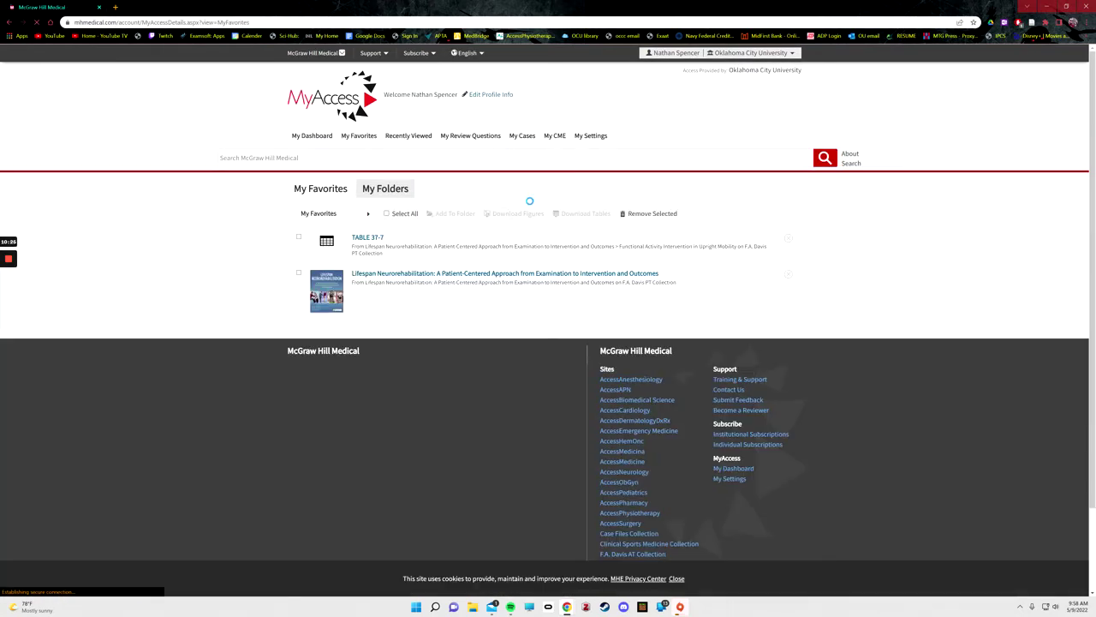
click(480, 275)
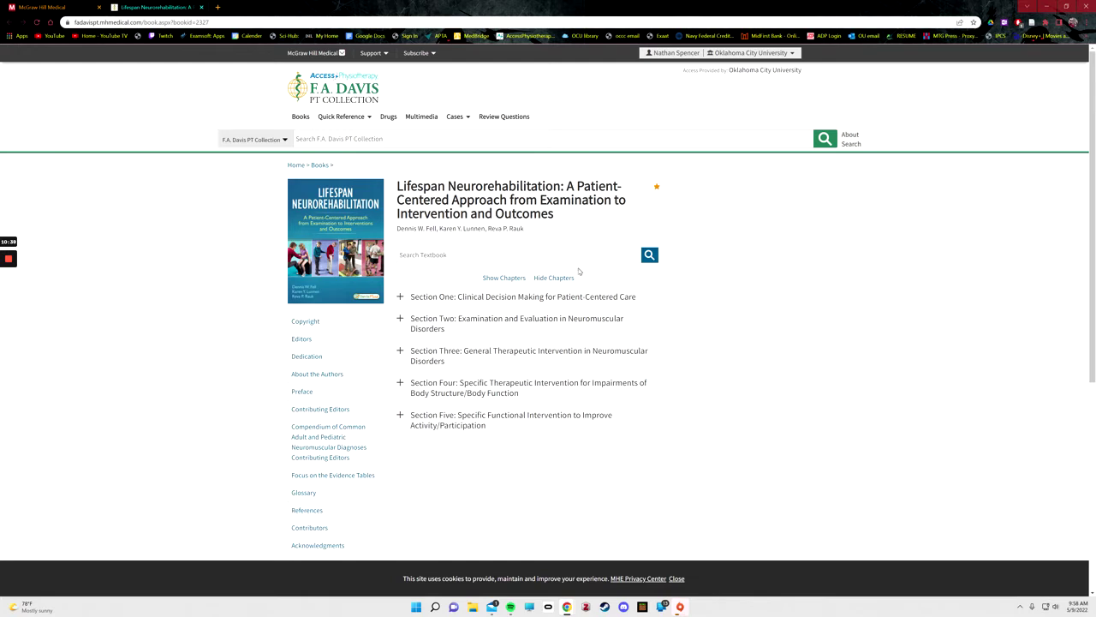
scroll(480, 300, down, 2)
scroll(376, 327, up, 1)
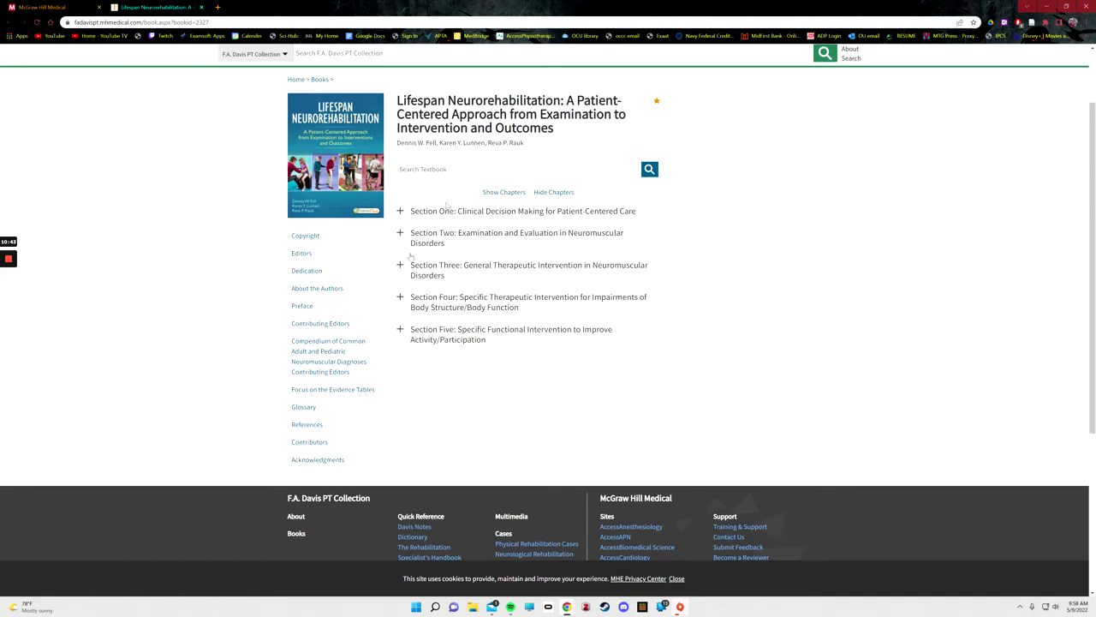
Step: Open the chapter "Compendium of Common Adult and Pediatric Neuromuscular Diagnoses Contributing Editors" and import its RIS (Zotero) citation into a new Zotero collection
click(498, 345)
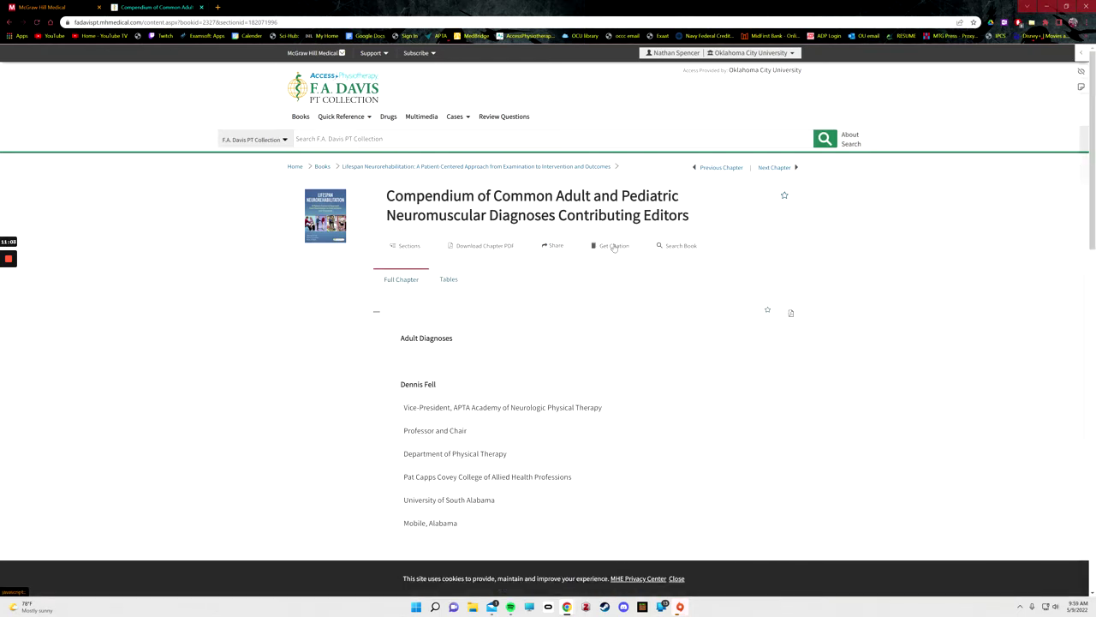
click(613, 247)
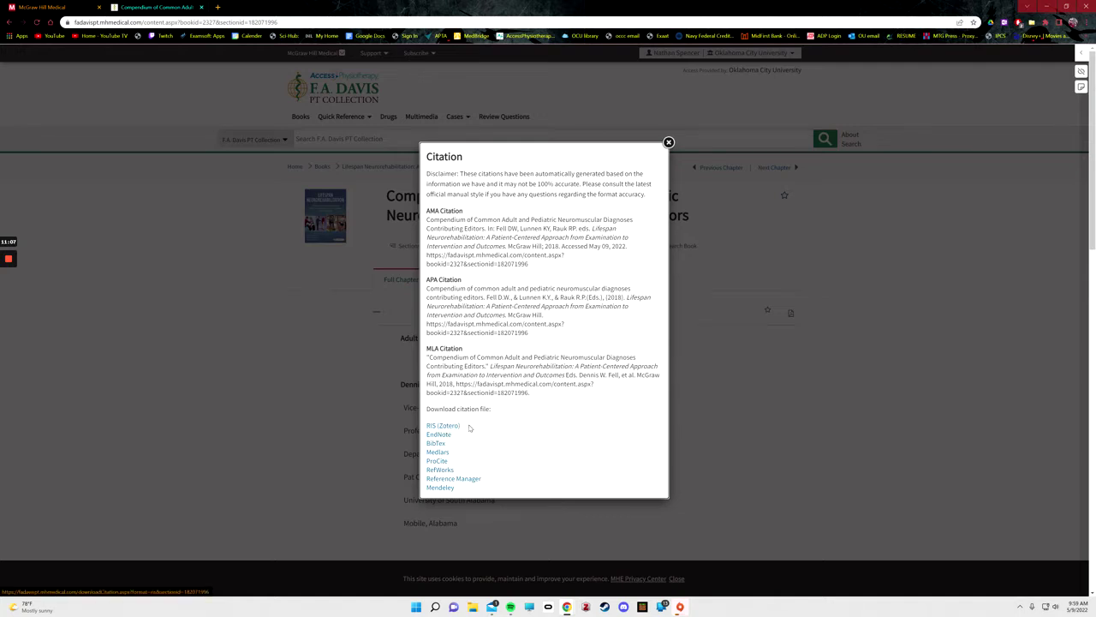
click(466, 428)
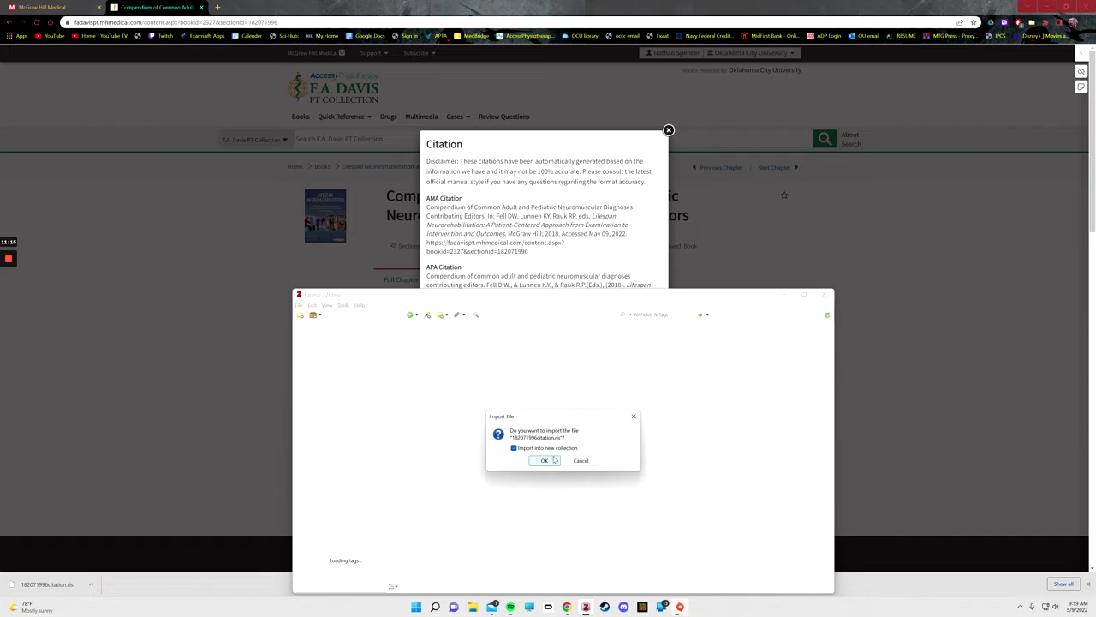
click(554, 458)
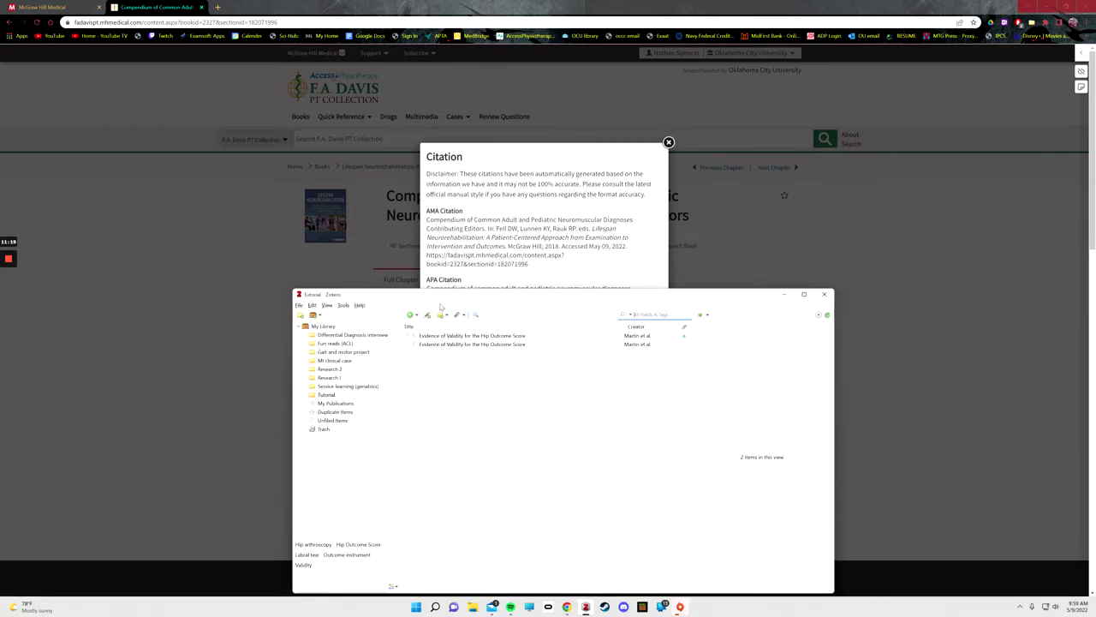
Step: Move the Zotero window aside, add the imported Compendium entry to the Tutorial collection and check it there, keeping the collection's name
drag(460, 295, 559, 250)
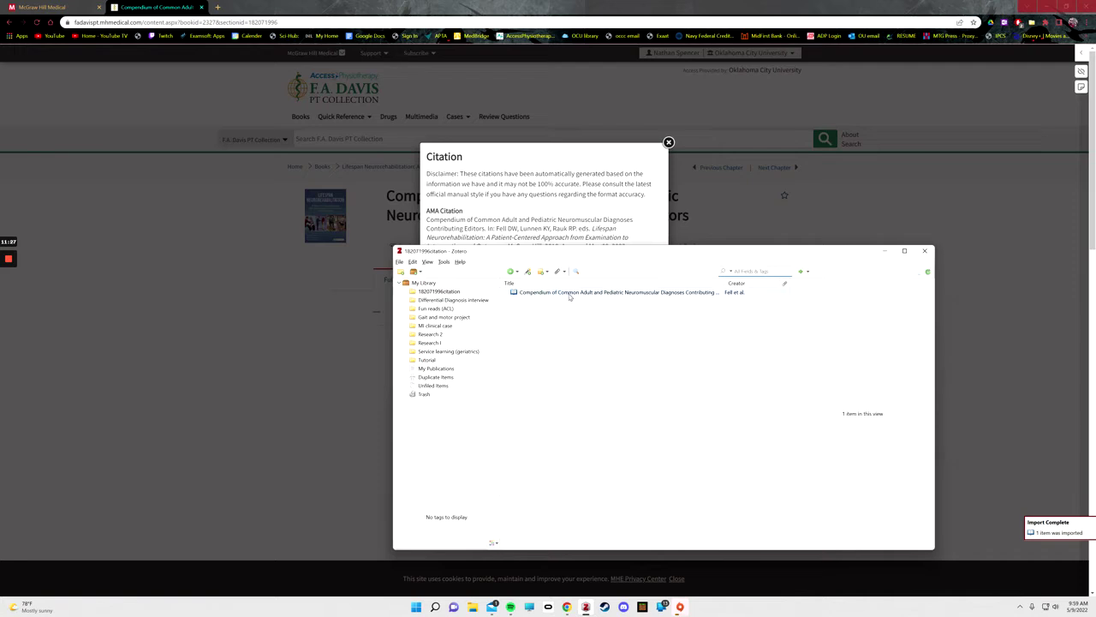
drag(572, 293, 429, 363)
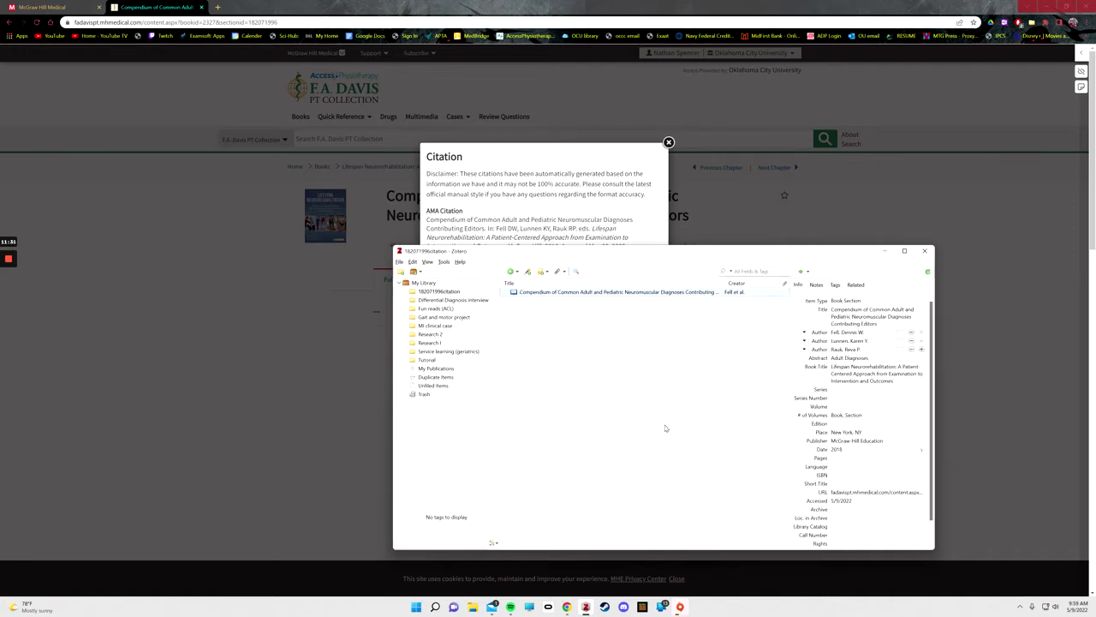
double_click(446, 360)
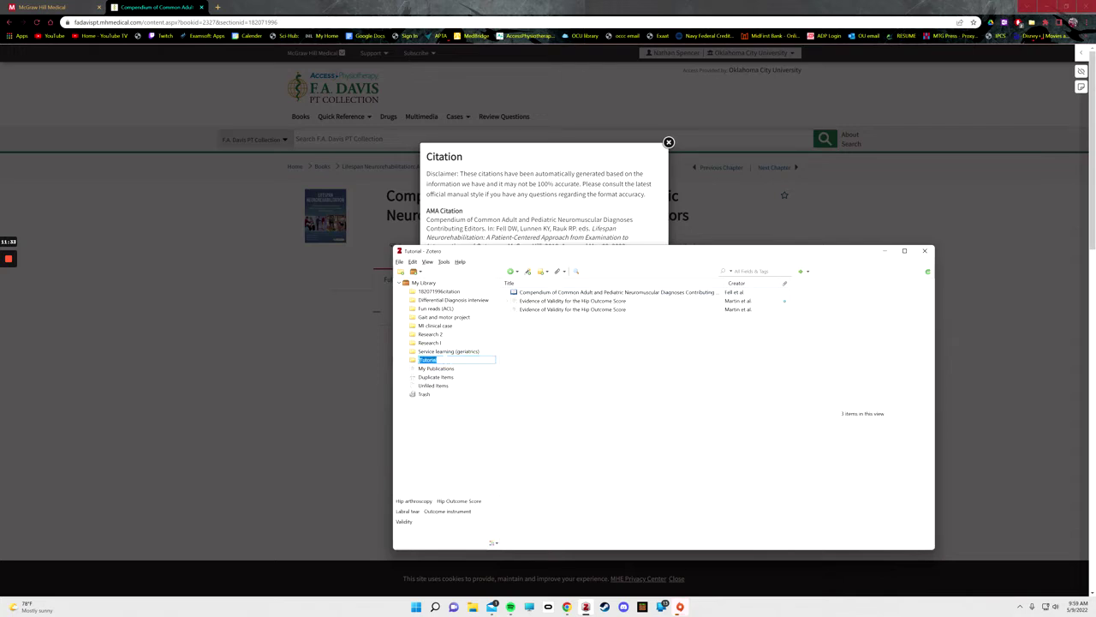
click(469, 378)
Step: Delete the collection created by the citation import together with its items
click(424, 283)
click(437, 291)
right_click(449, 292)
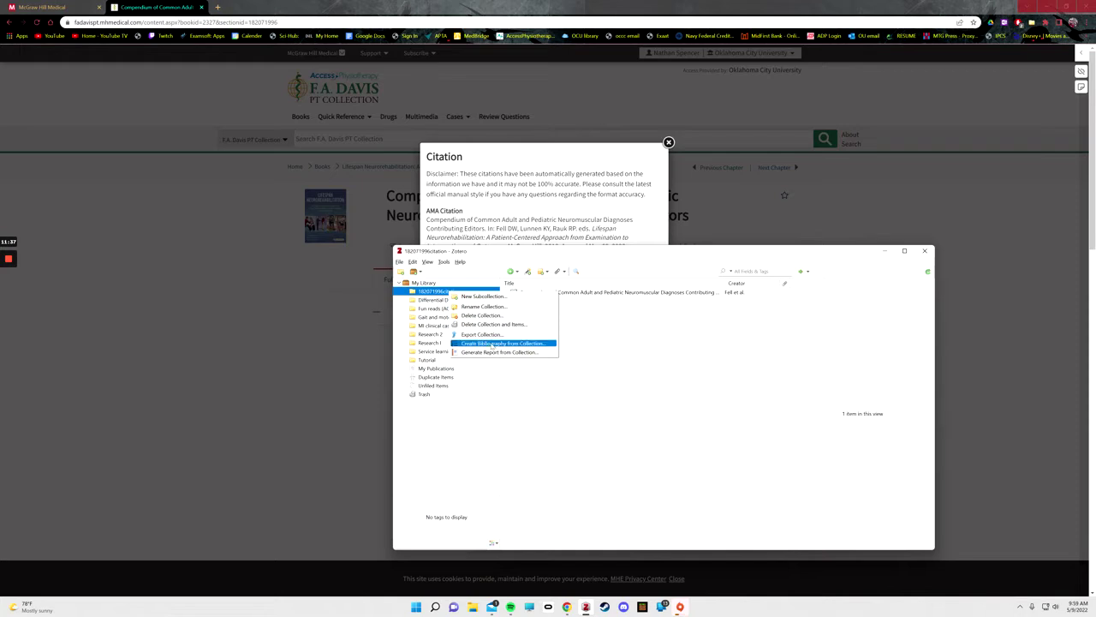
click(493, 324)
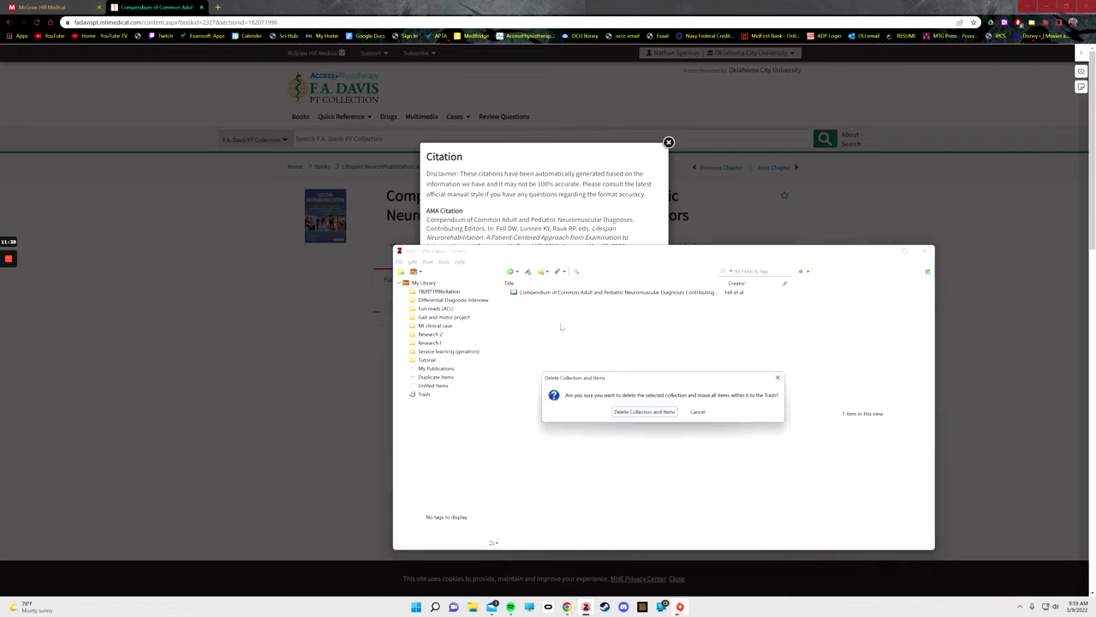
click(657, 411)
Step: Show the Tutorial collection and return to the chapter's citation window in the browser, at the RIS (Zotero) option
click(443, 351)
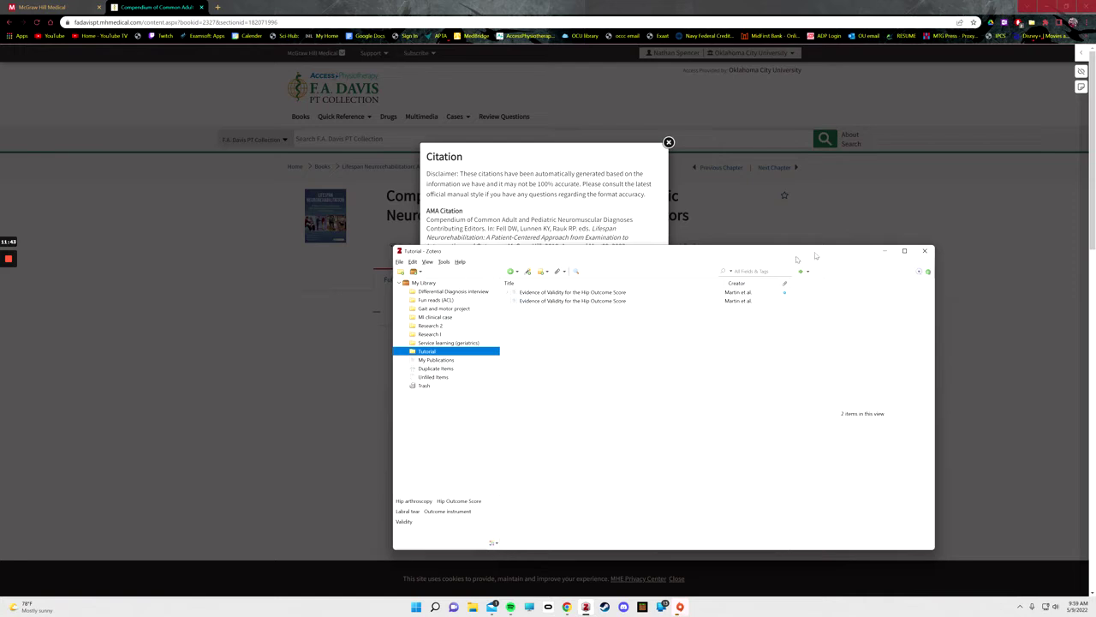
click(641, 224)
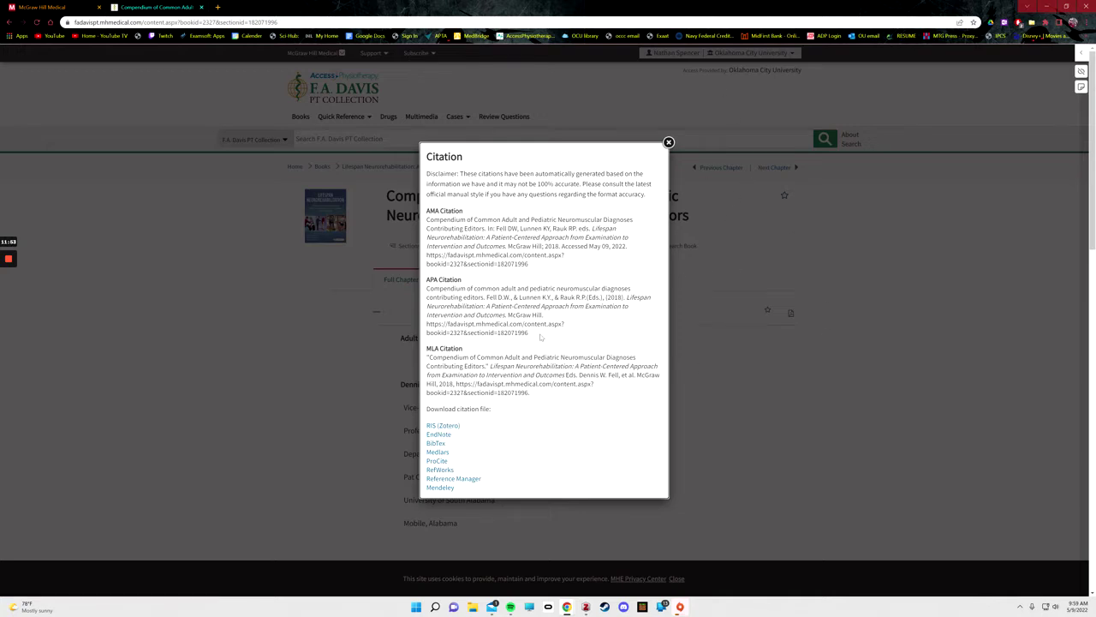
click(451, 426)
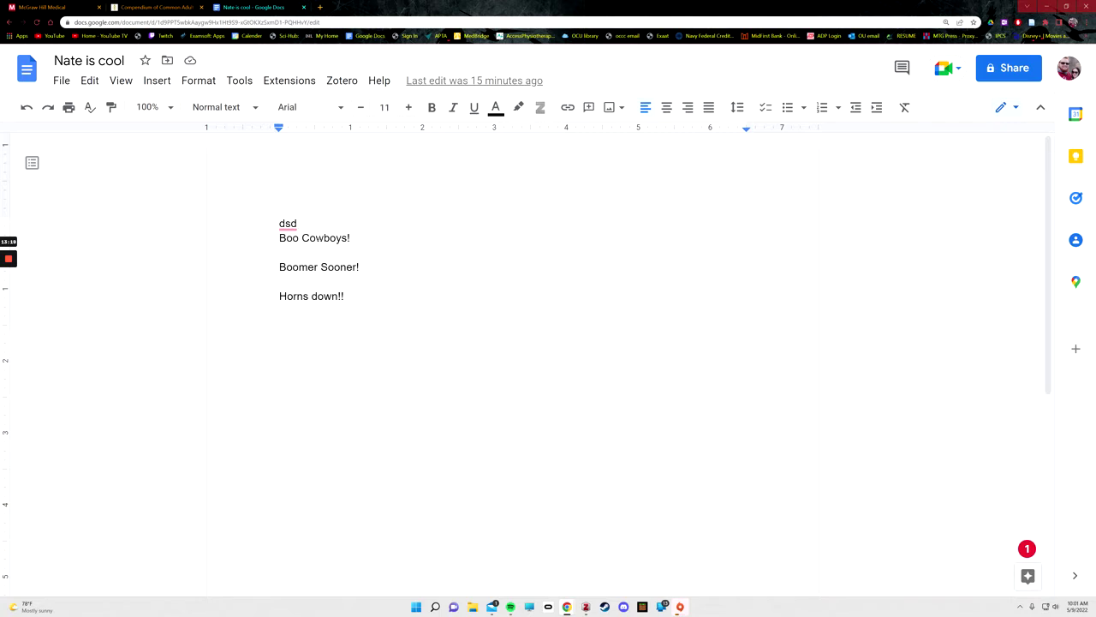
Step: Delete the stray text "dsd" from the first line of the document and go to the end of "Boo Cowboys!"
key(shift+Home)
key(BackSpace)
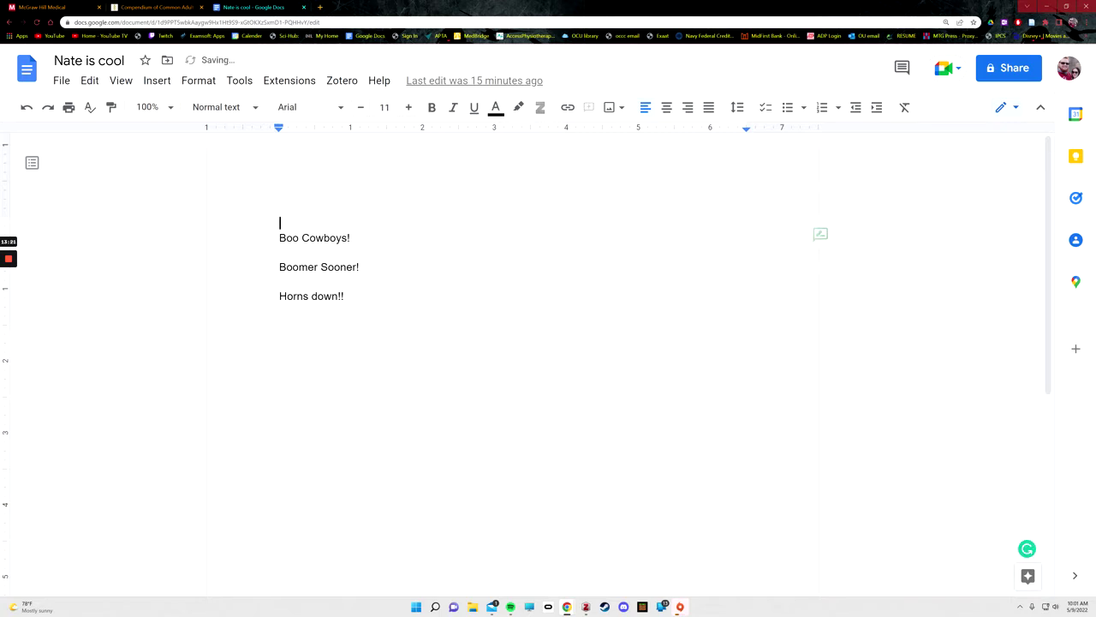
key(Down)
key(End)
key(shift+Right)
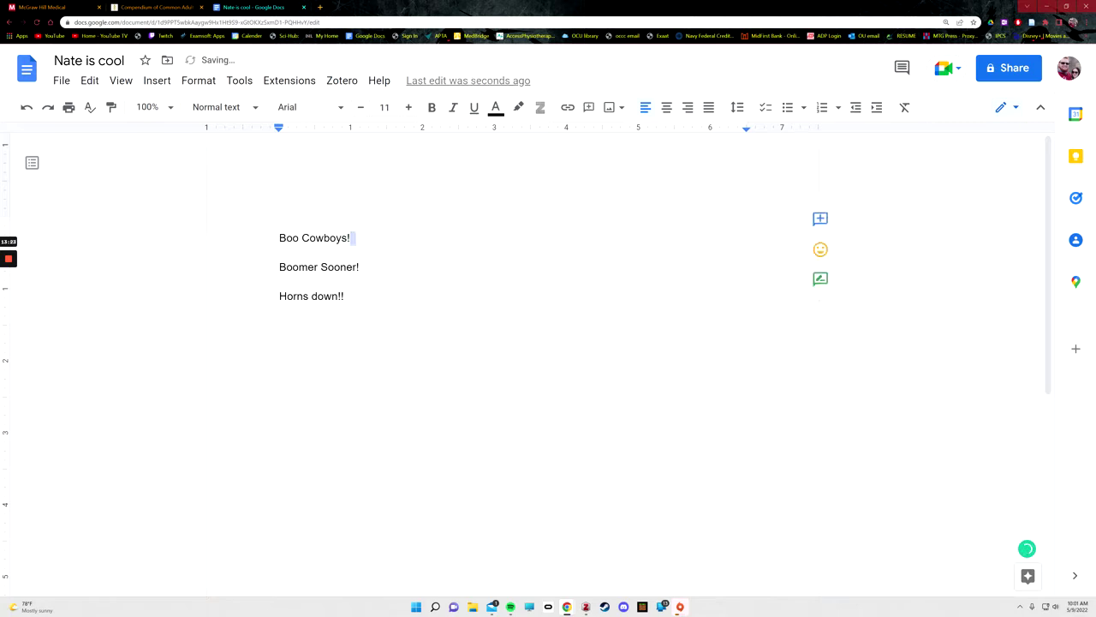
Step: Position the Zotero window below the document text and review the item commands for "Evidence of Validity for the Hip Outcome Score"
click(586, 606)
drag(670, 254, 793, 332)
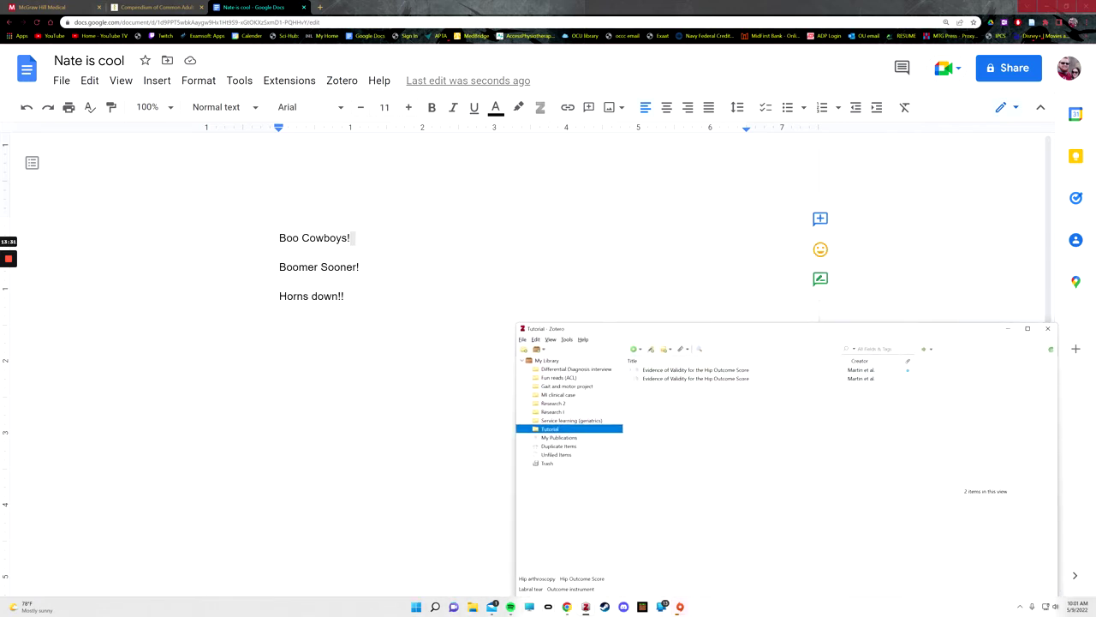
double_click(283, 322)
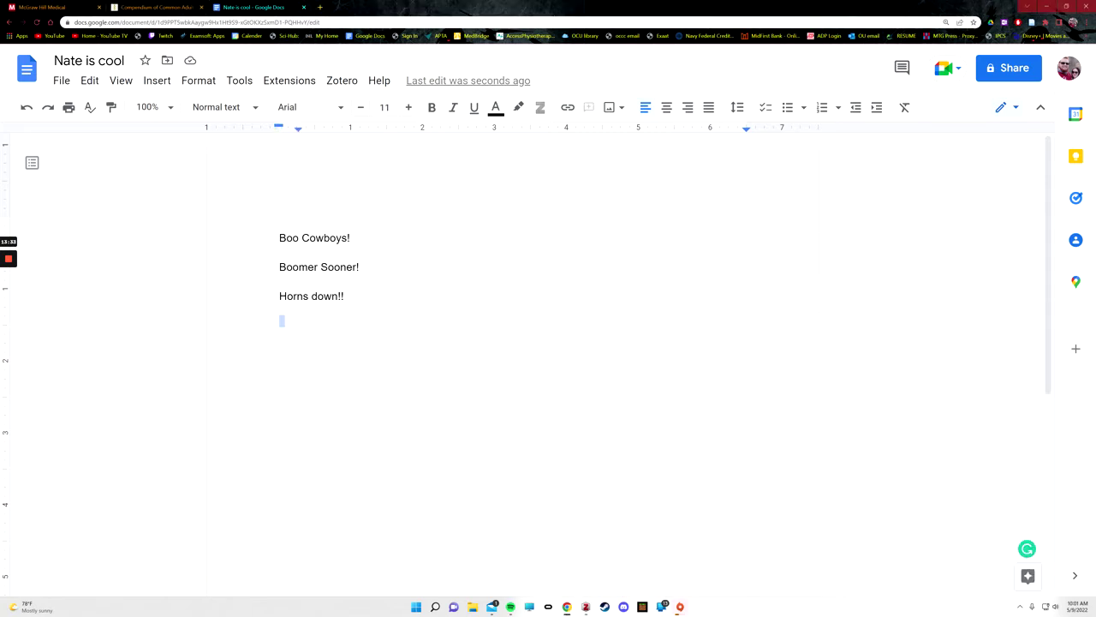
scroll(548, 360, down, 10)
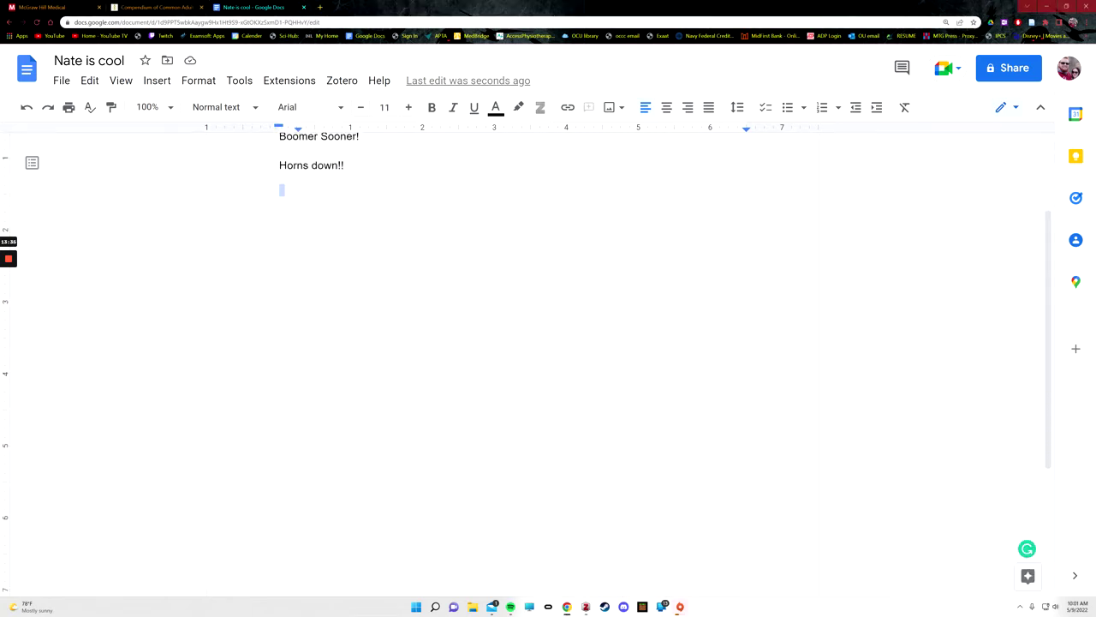
scroll(549, 359, up, 10)
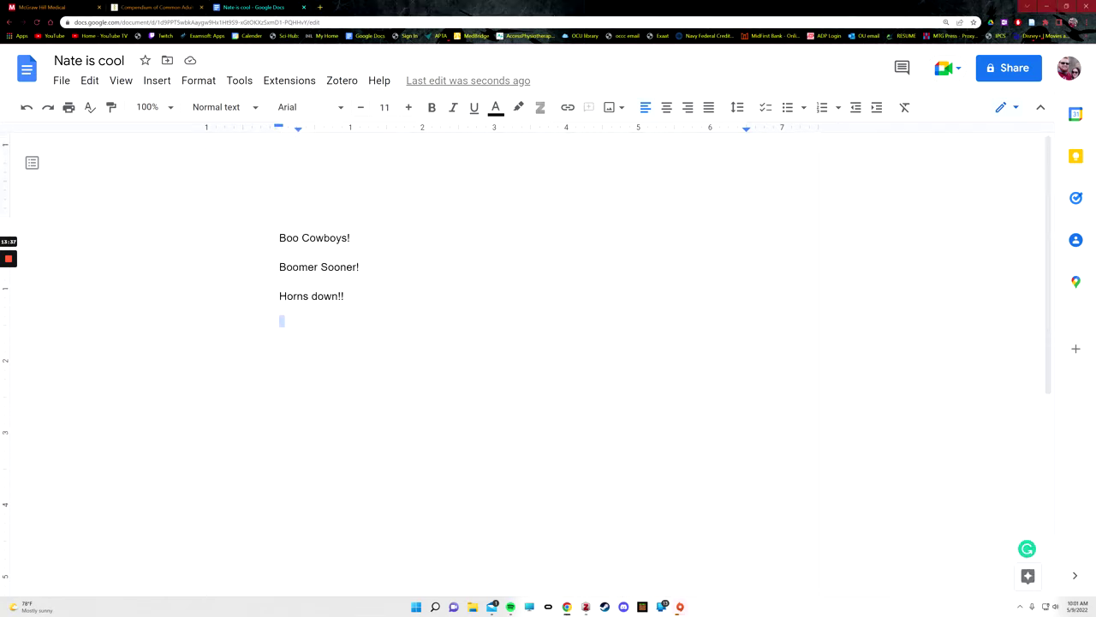
click(587, 606)
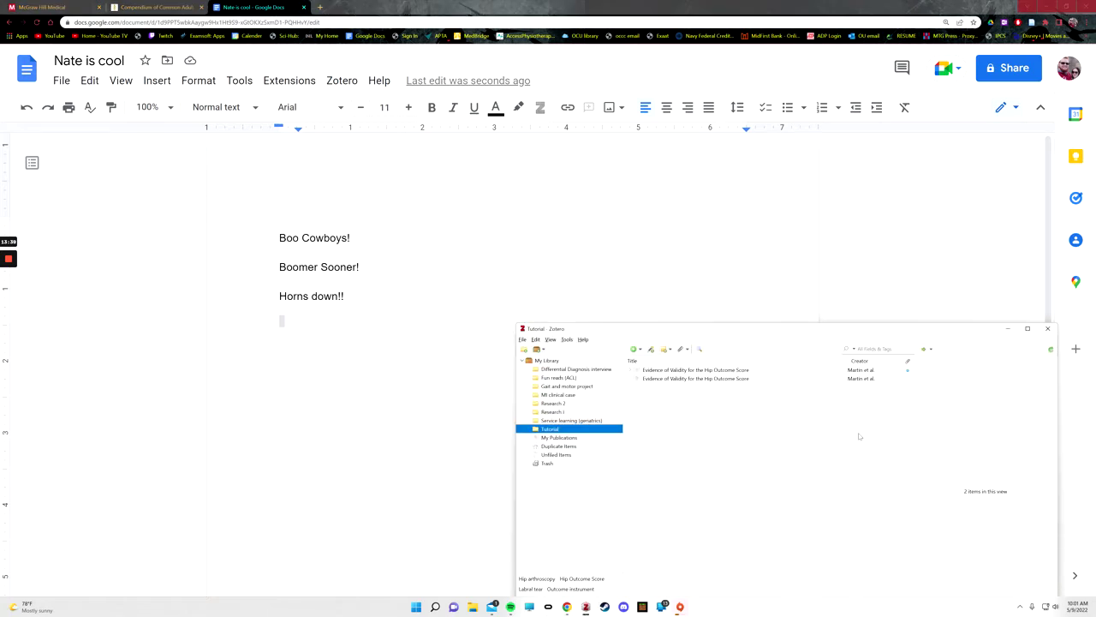
right_click(739, 370)
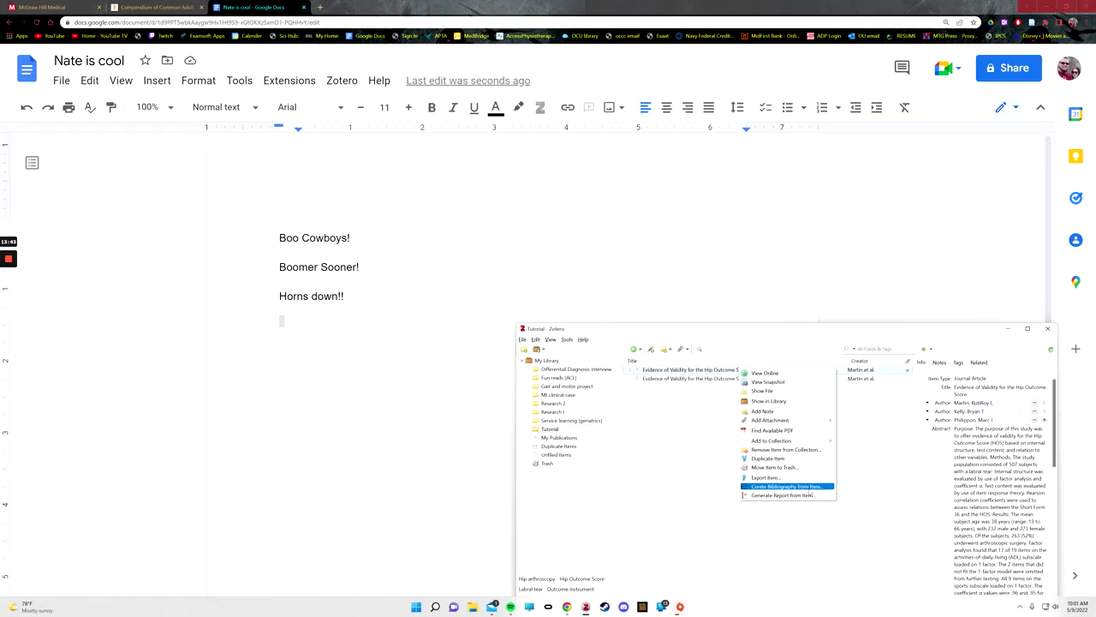
click(692, 454)
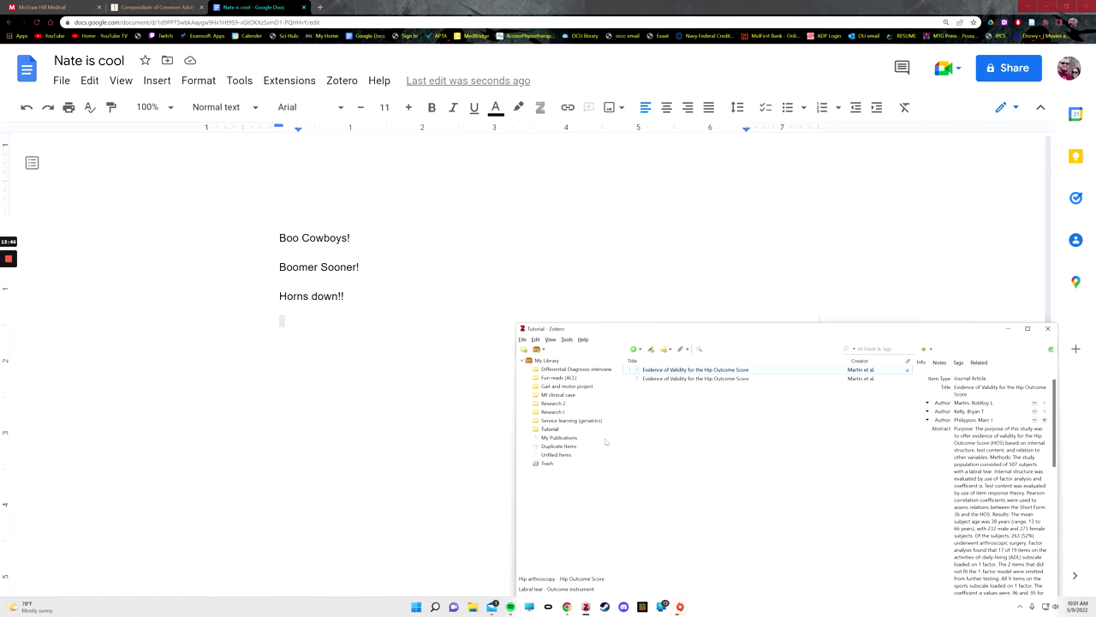
Step: Add the "Biliary Disease Clinical Presentation: History, Physical Examination" entry from the Differential Diagnosis interview collection to Tutorial and open Tutorial
click(574, 369)
drag(739, 372, 561, 431)
click(582, 429)
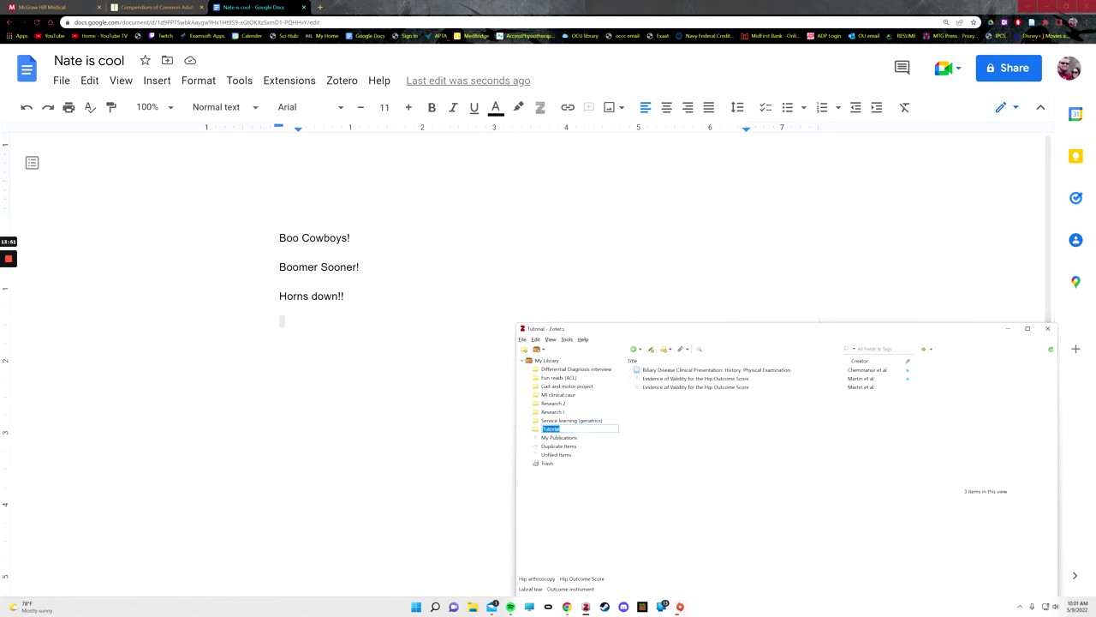
Step: Move the second, duplicate "Evidence of Validity for the Hip Outcome Score" entry in Tutorial to the Trash
right_click(772, 388)
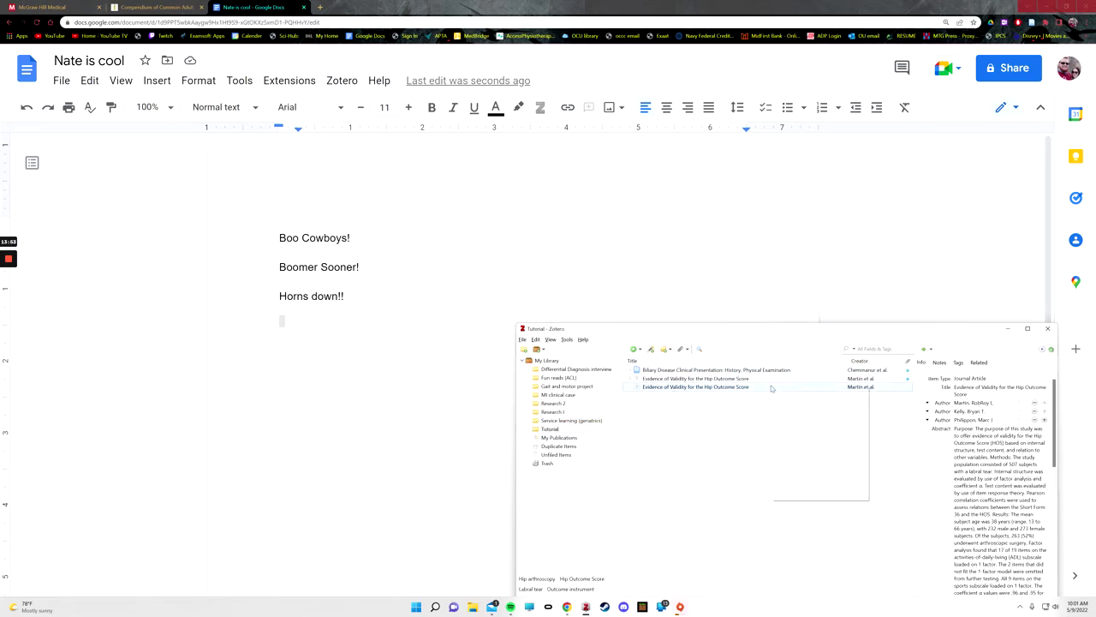
click(828, 469)
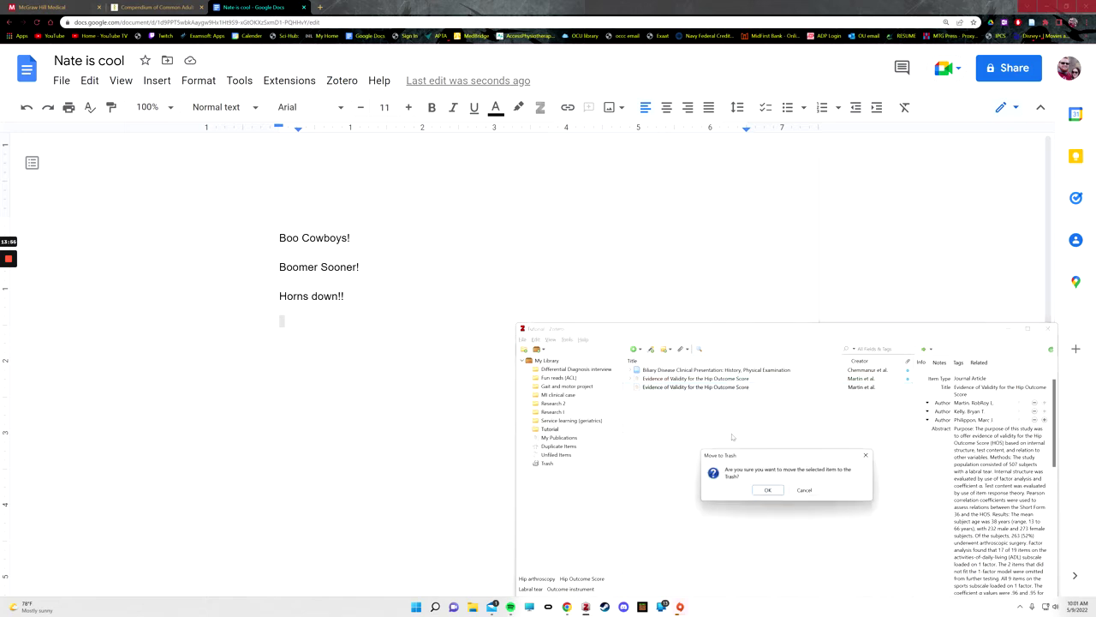
click(768, 489)
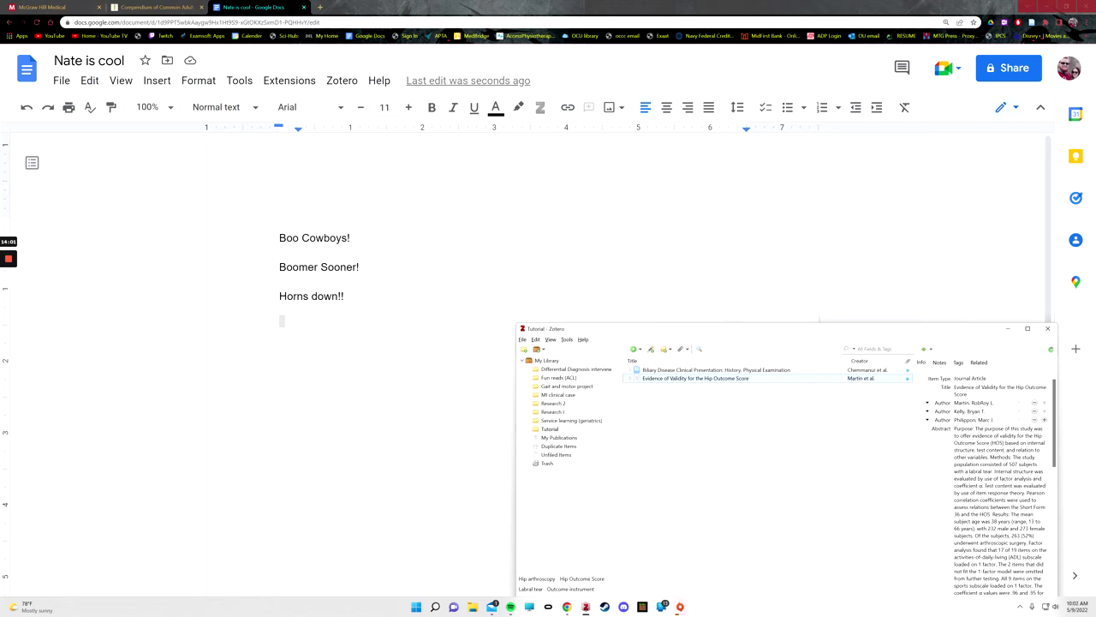
Step: Place the cursor after "Boo Cowboys!" in the document and start a Zotero bibliography from the Biliary Disease item
double_click(353, 238)
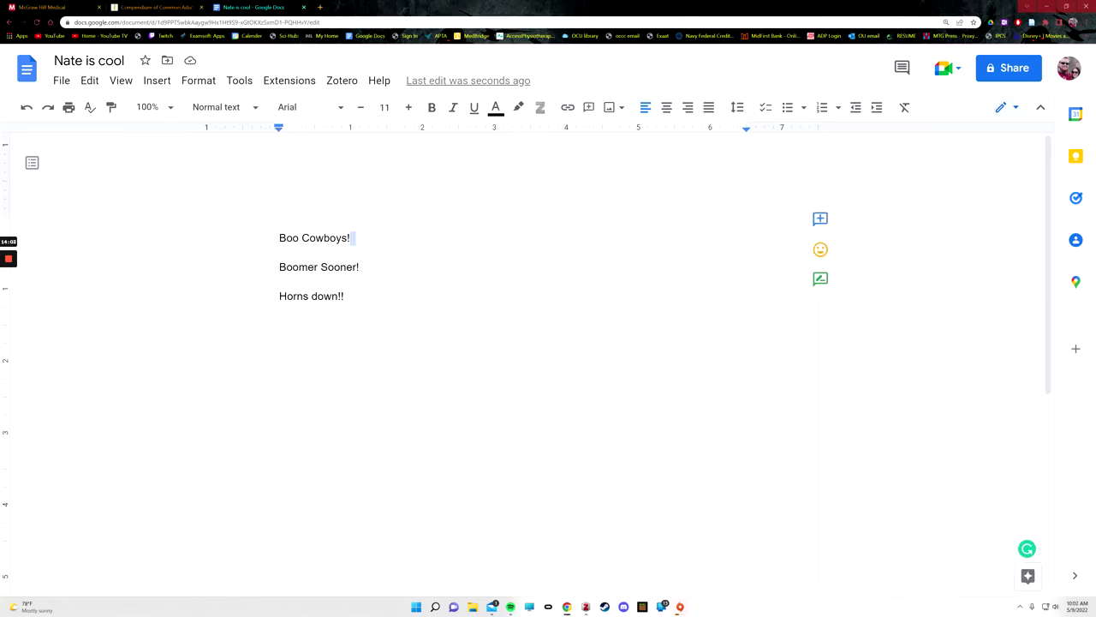
mouse_move(589, 610)
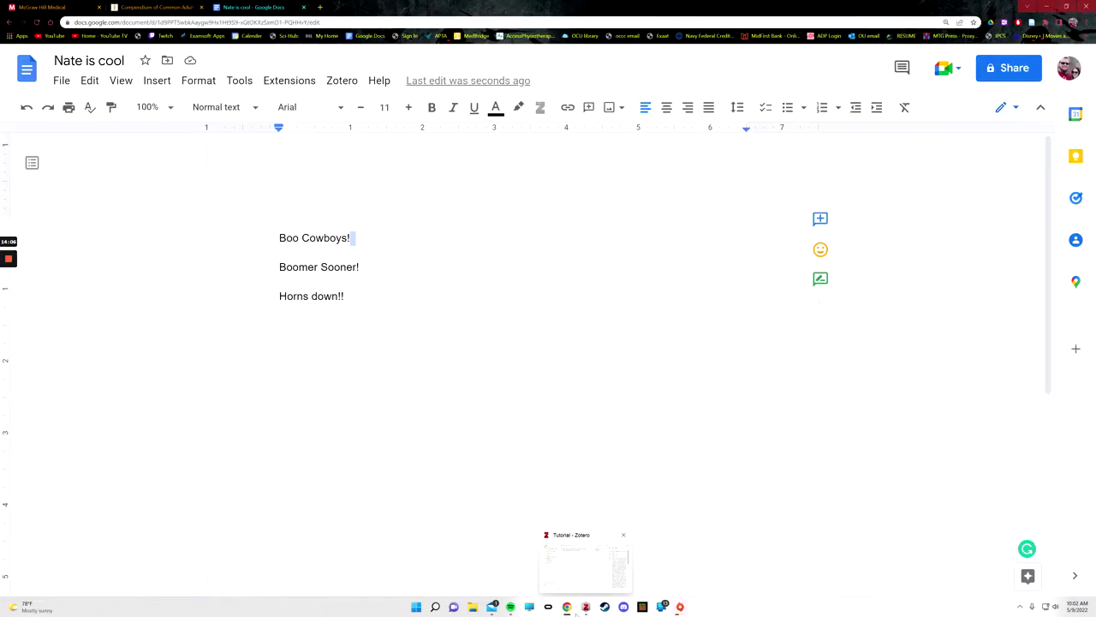
click(586, 607)
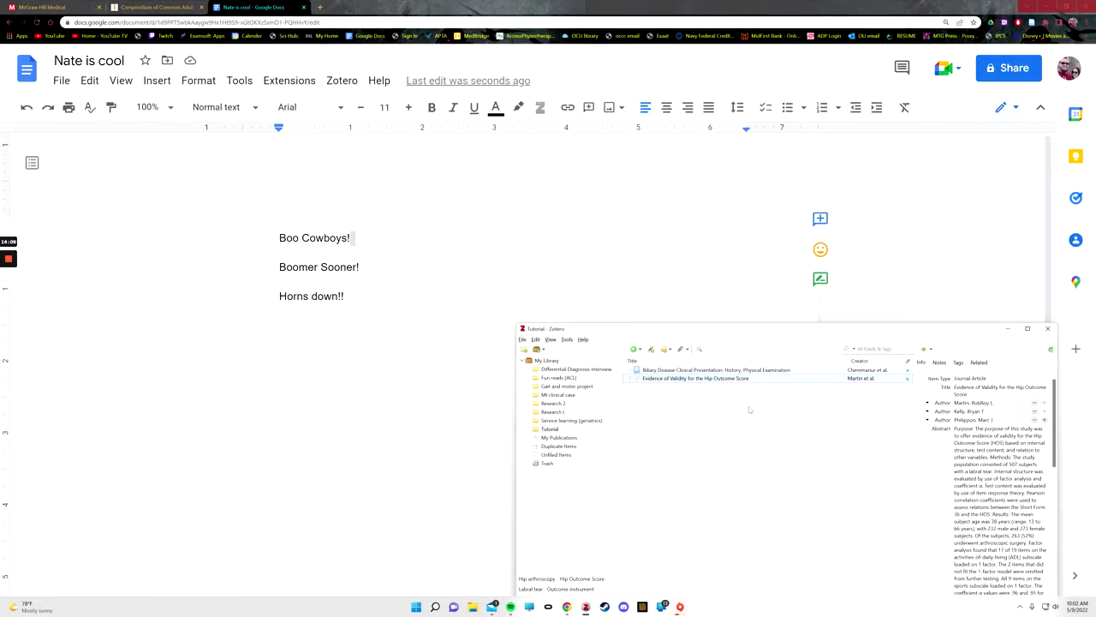
right_click(741, 369)
mouse_move(829, 444)
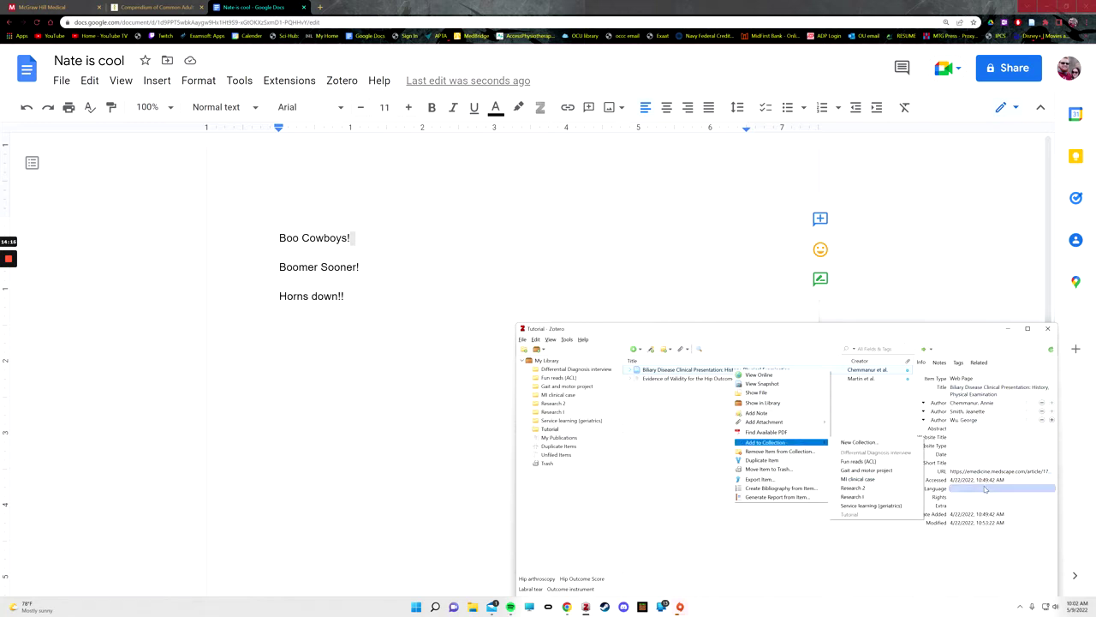
click(770, 488)
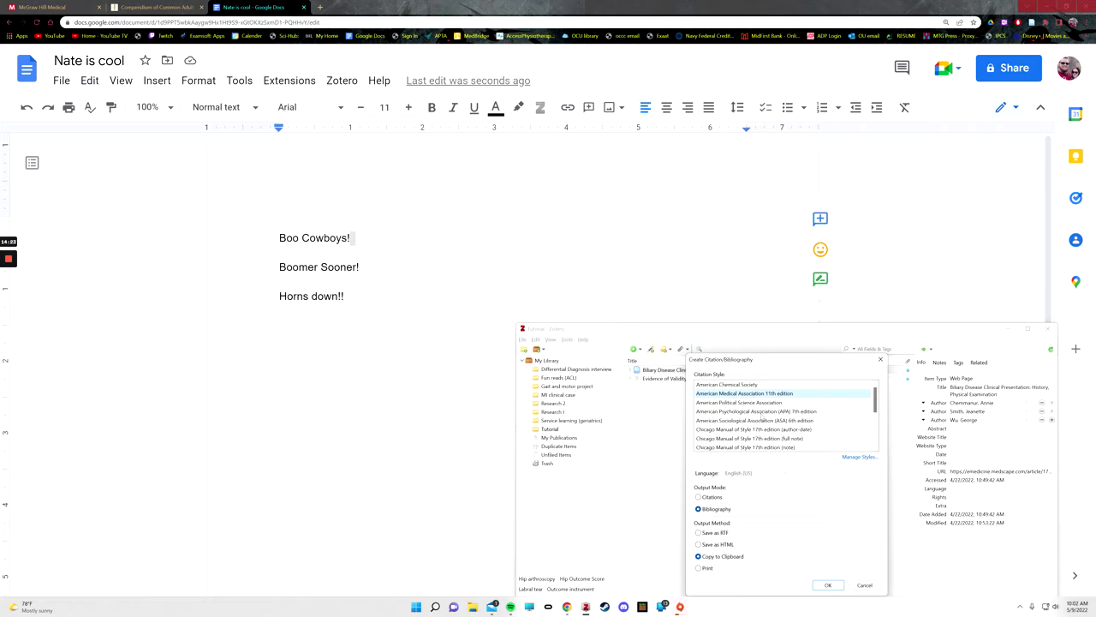
Step: Copy the item to the clipboard as an American Psychological Association (APA) 7th edition citation and insert it after "Boo Cowboys!"
click(781, 412)
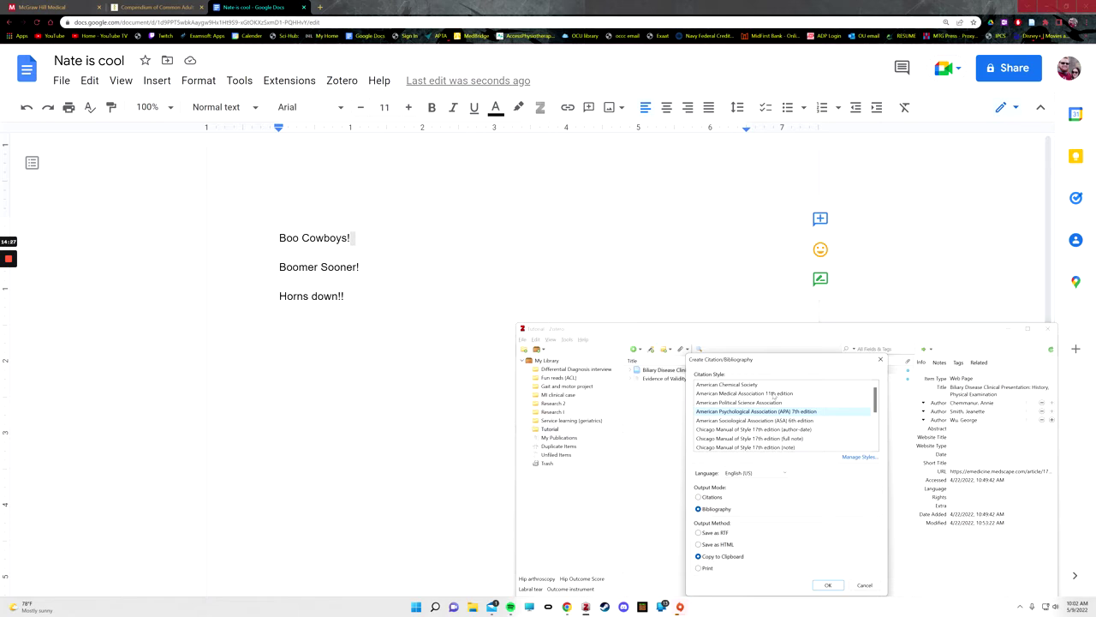
click(714, 498)
click(716, 511)
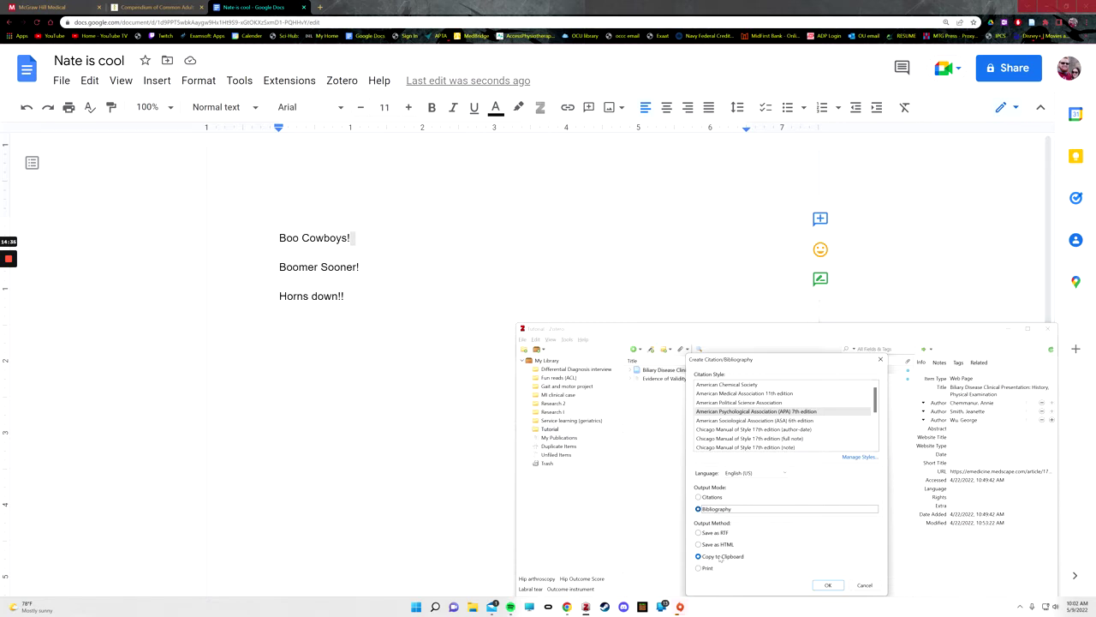
click(710, 498)
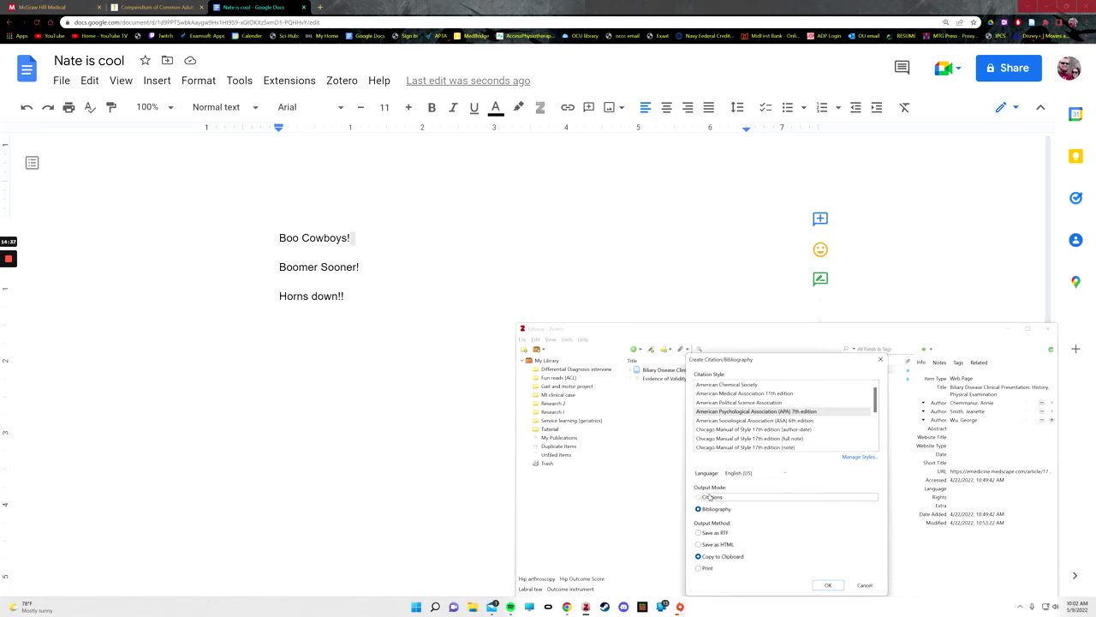
click(828, 585)
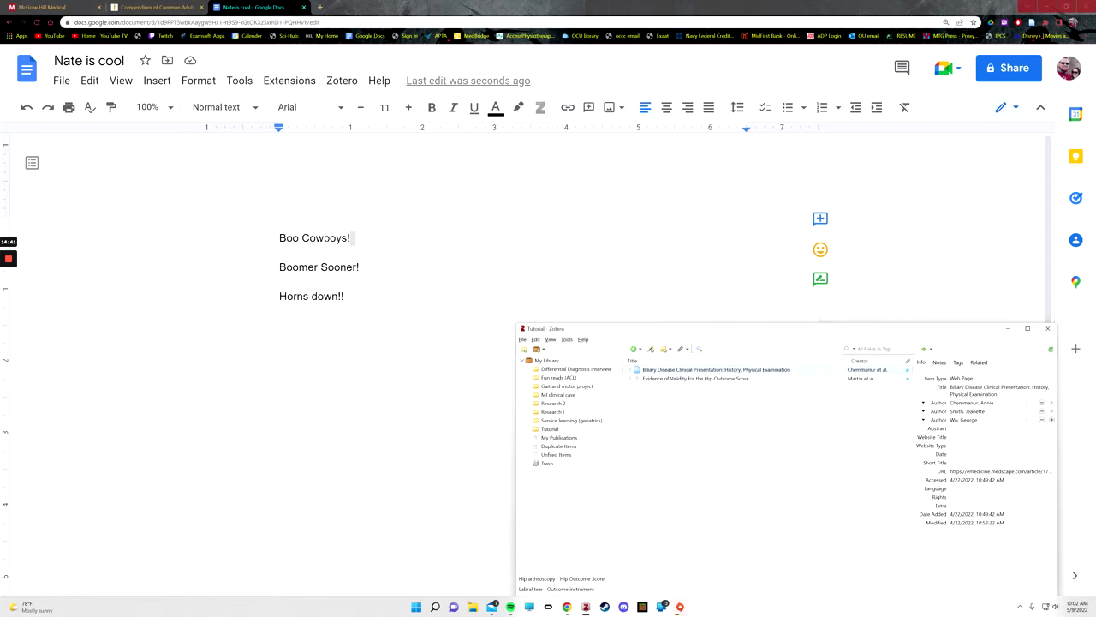
key(alt+Tab)
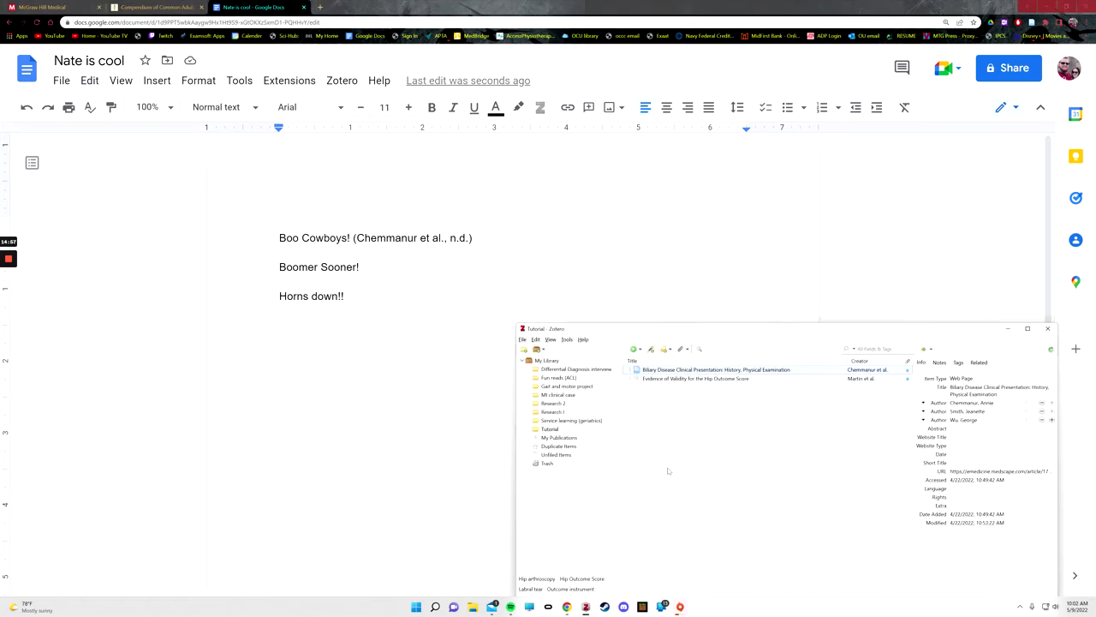
Step: Copy the "Evidence of Validity for the Hip Outcome Score" item as an APA 7th edition citation and insert it after "Boomer Sooner!"
click(698, 380)
right_click(699, 379)
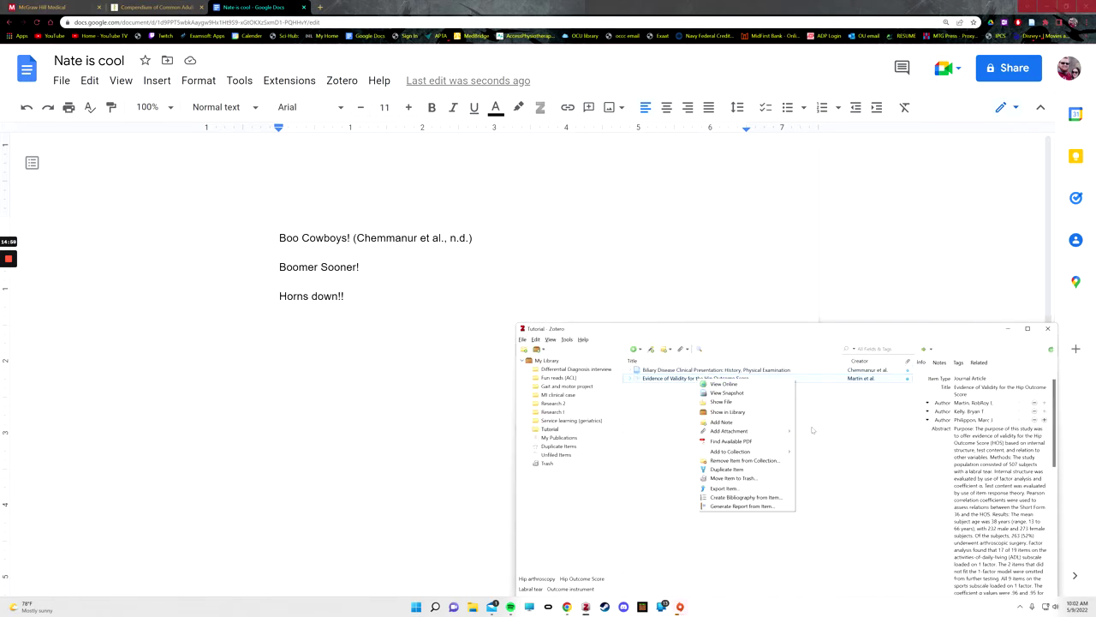
click(758, 497)
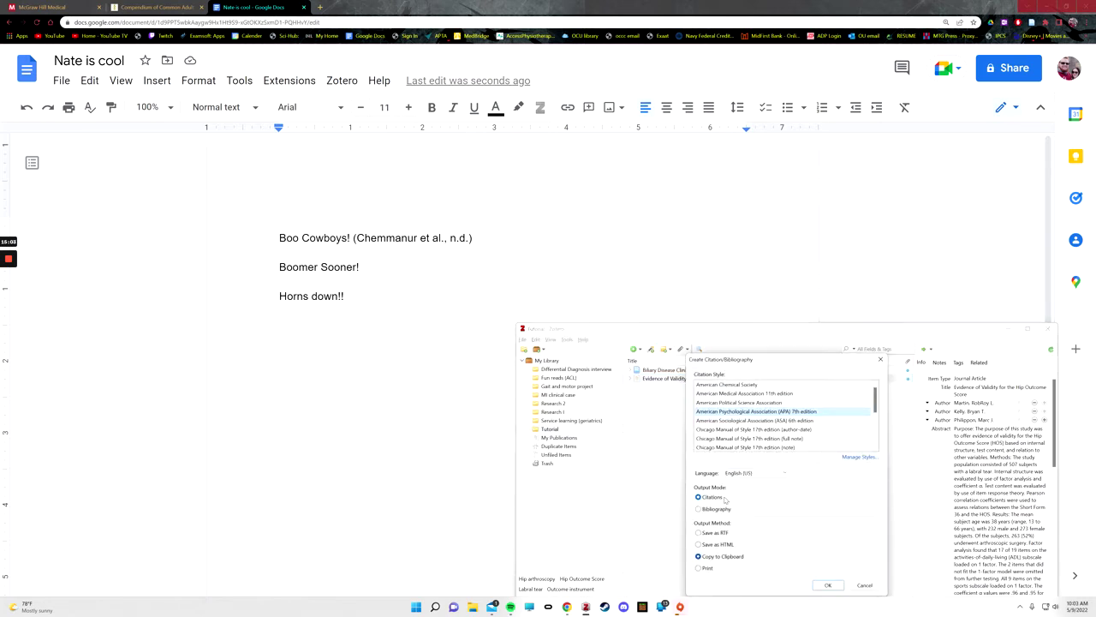
click(831, 584)
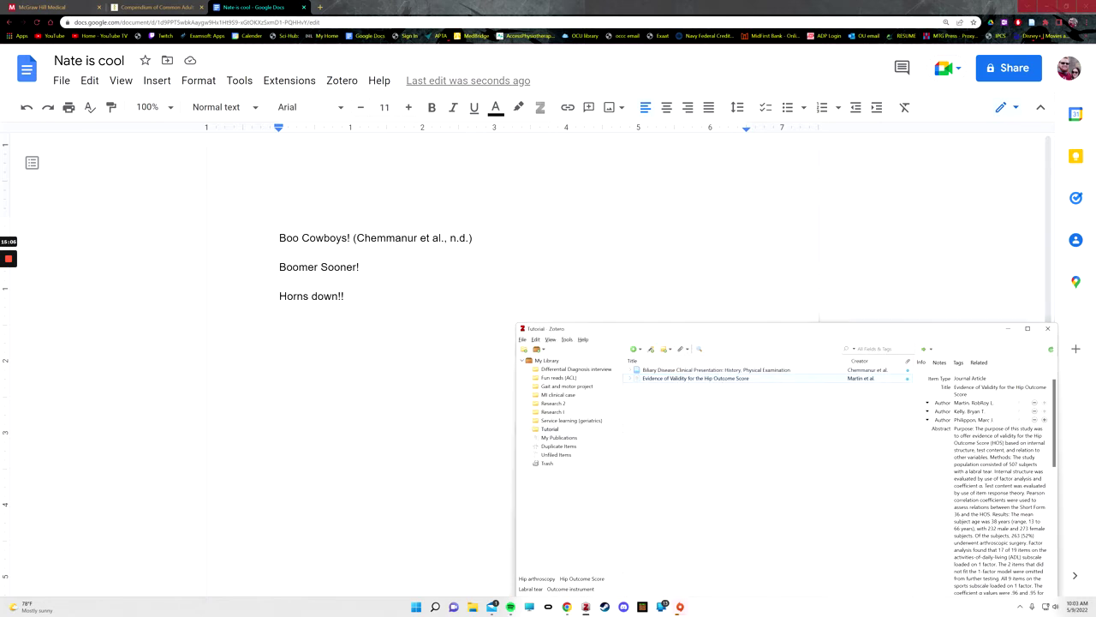
click(359, 266)
text((Martin et al., 2006))
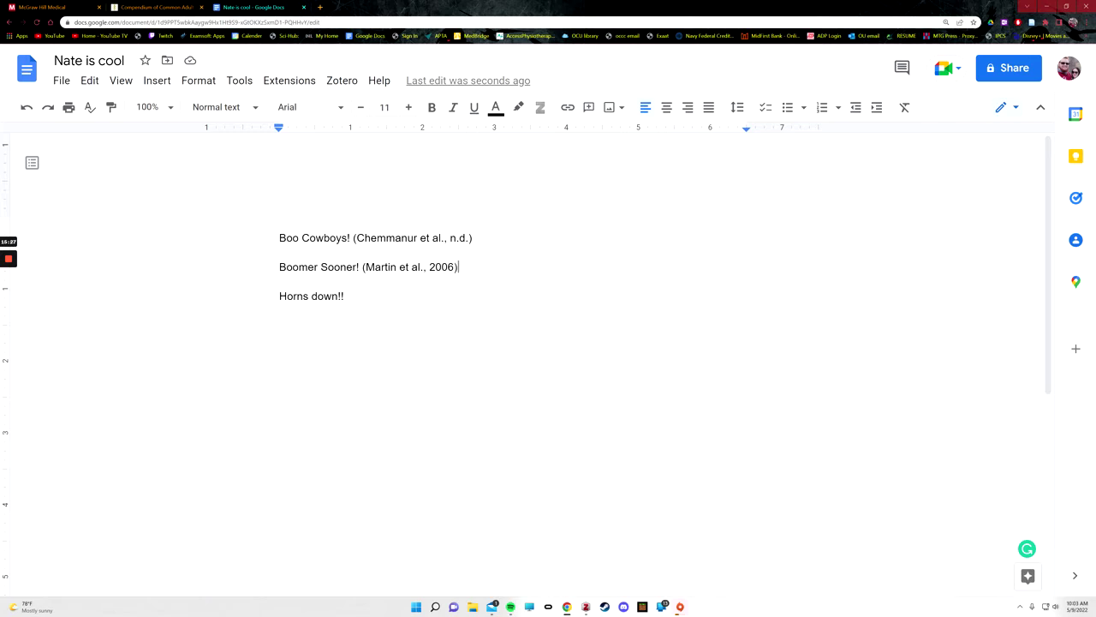
drag(459, 266, 363, 268)
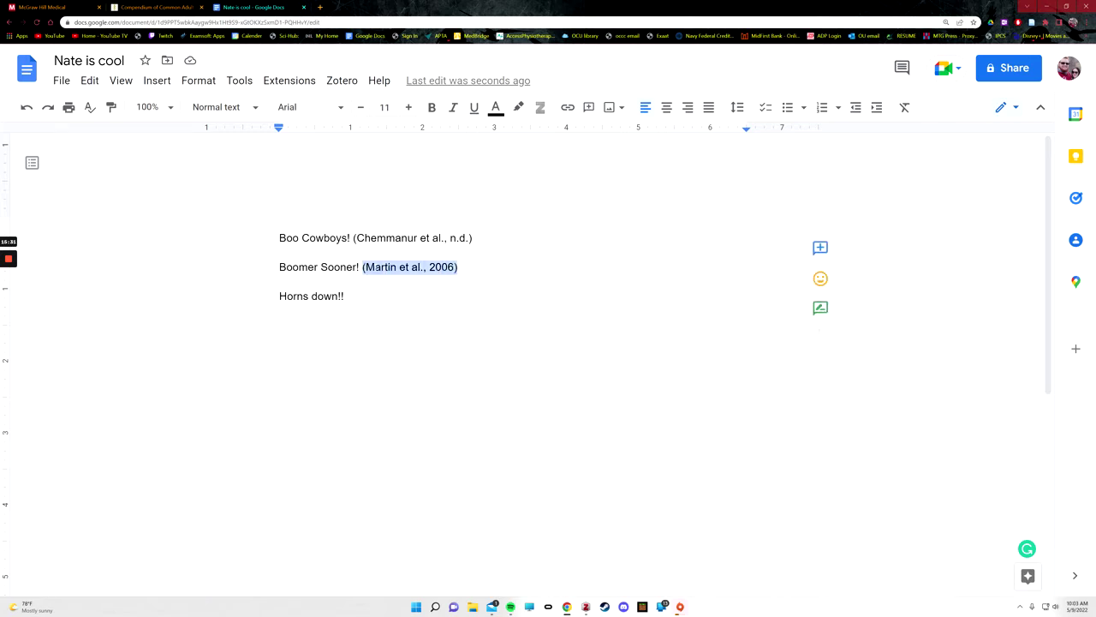
click(459, 266)
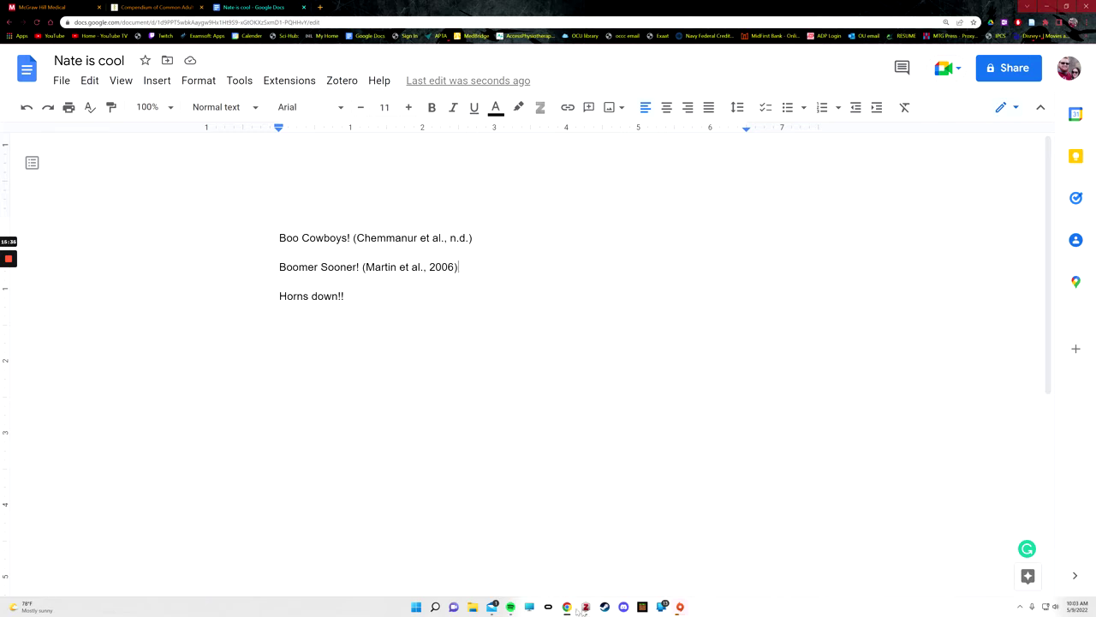
Step: Add a centred "References" heading below "Horns down!!" and left-align the line beneath it
mouse_move(568, 608)
double_click(283, 321)
key(Tab)
scroll(531, 360, down, 3)
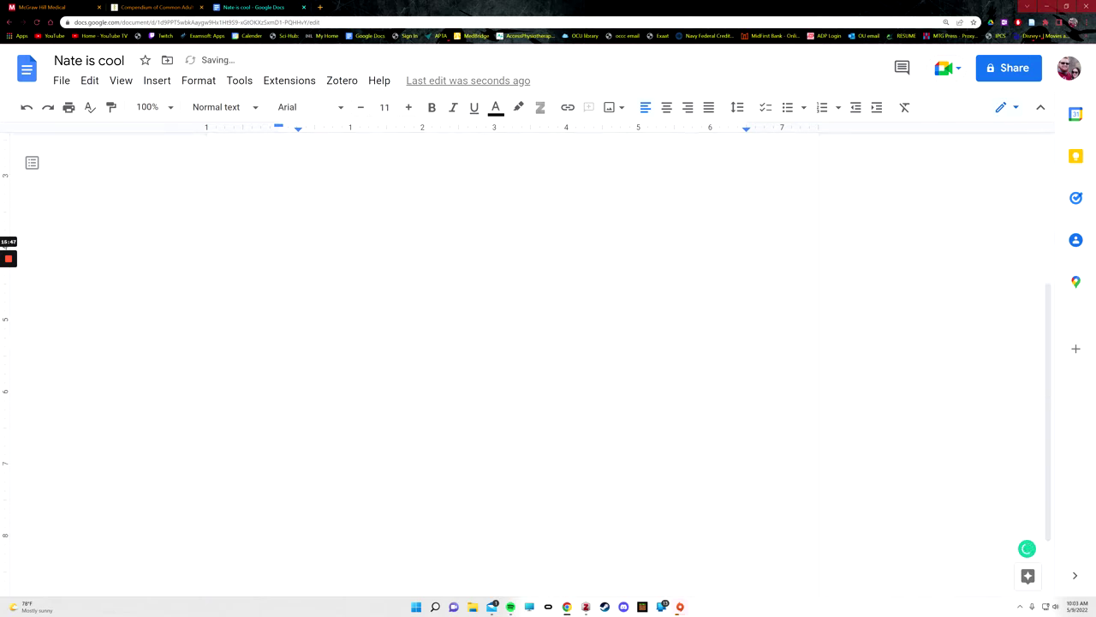
scroll(531, 360, up, 3)
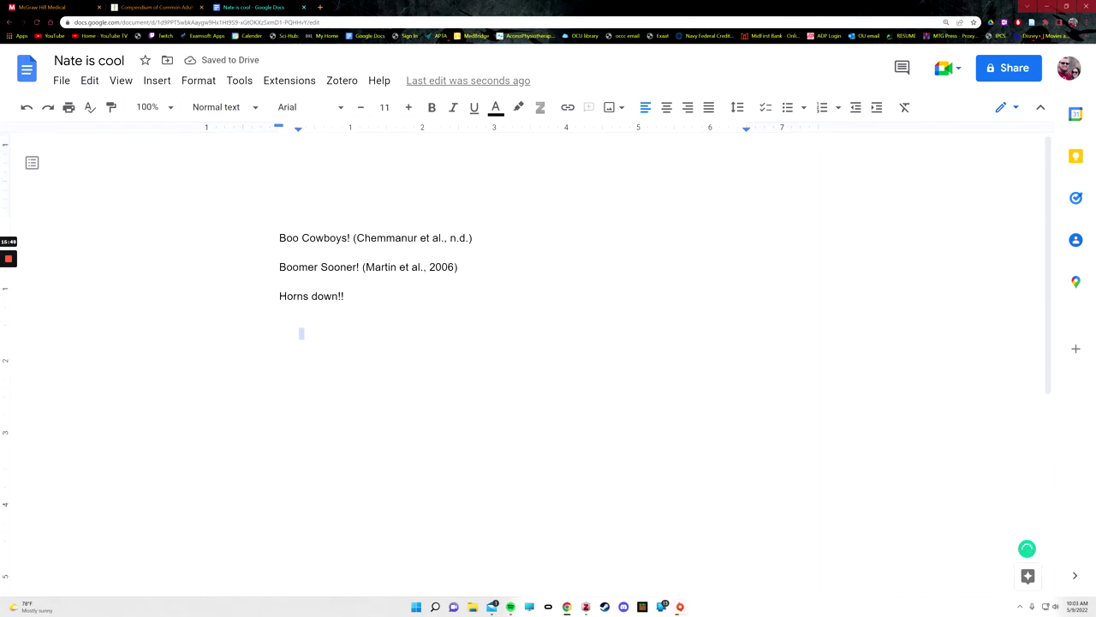
key(ctrl+shift+e)
text(re)
key(BackSpace)
key(BackSpace)
text(refrences)
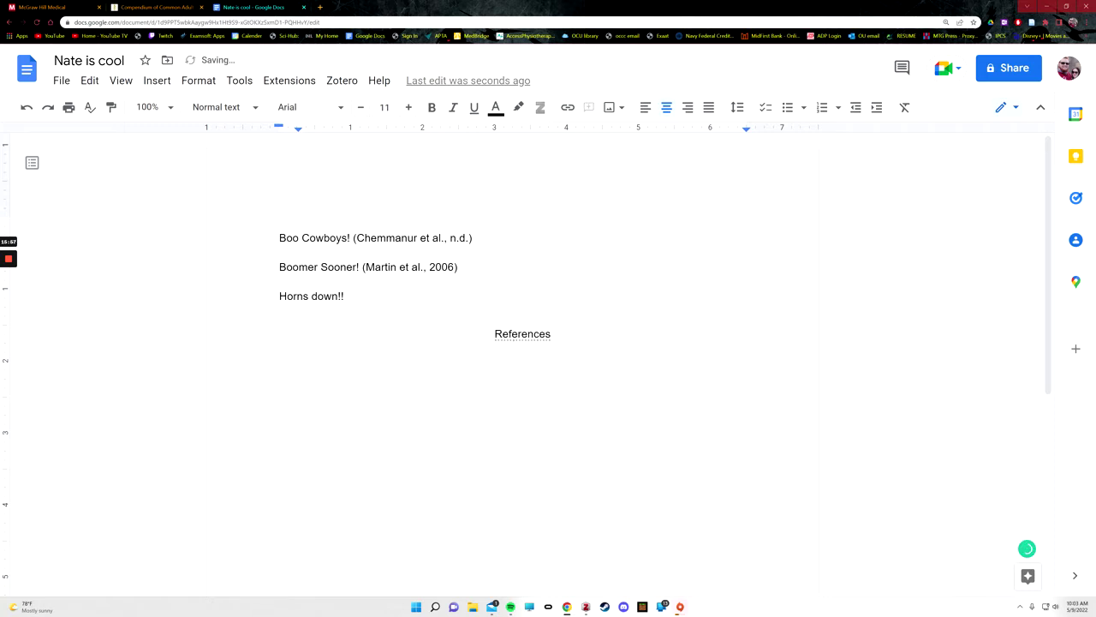
click(646, 107)
Step: Switch to Zotero and select the Biliary Disease and Hip Outcome Score items in Tutorial together
click(586, 606)
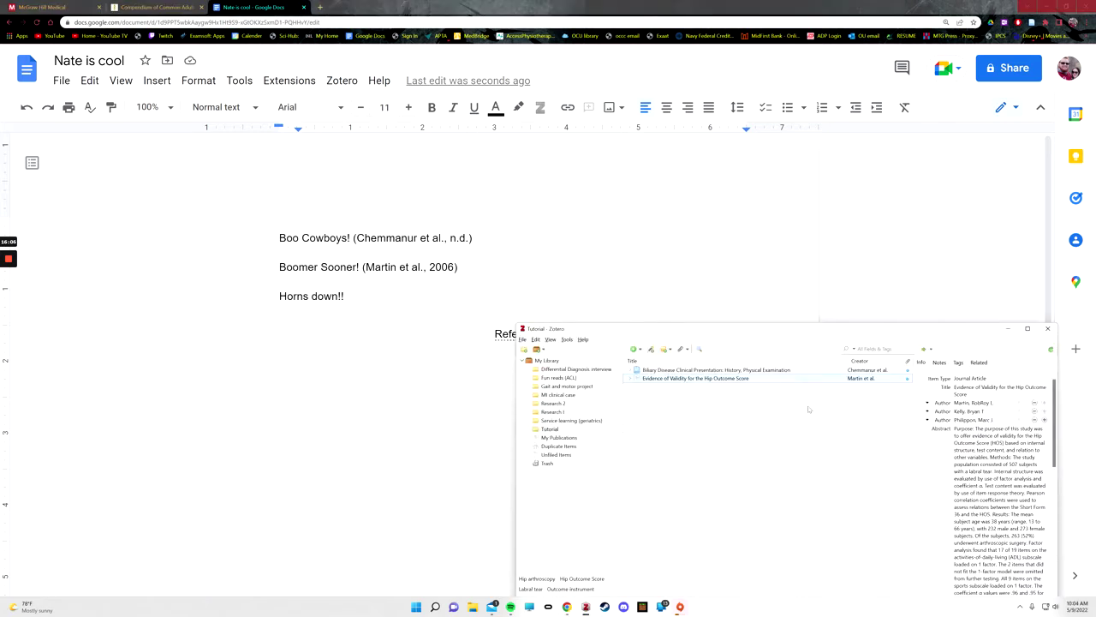
click(771, 370)
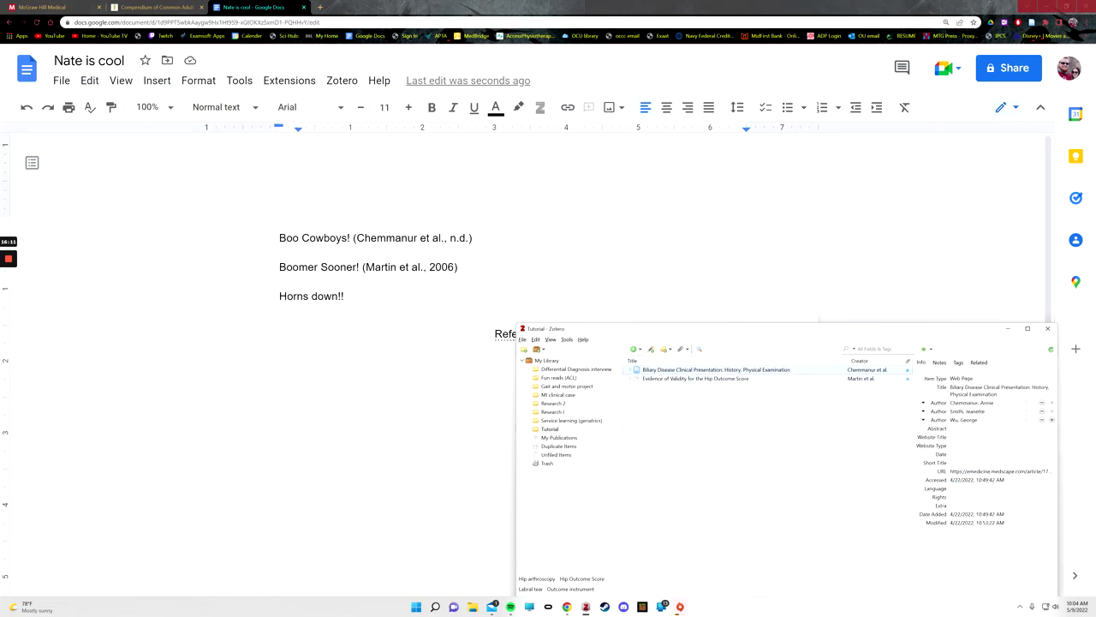
key(ctrl)
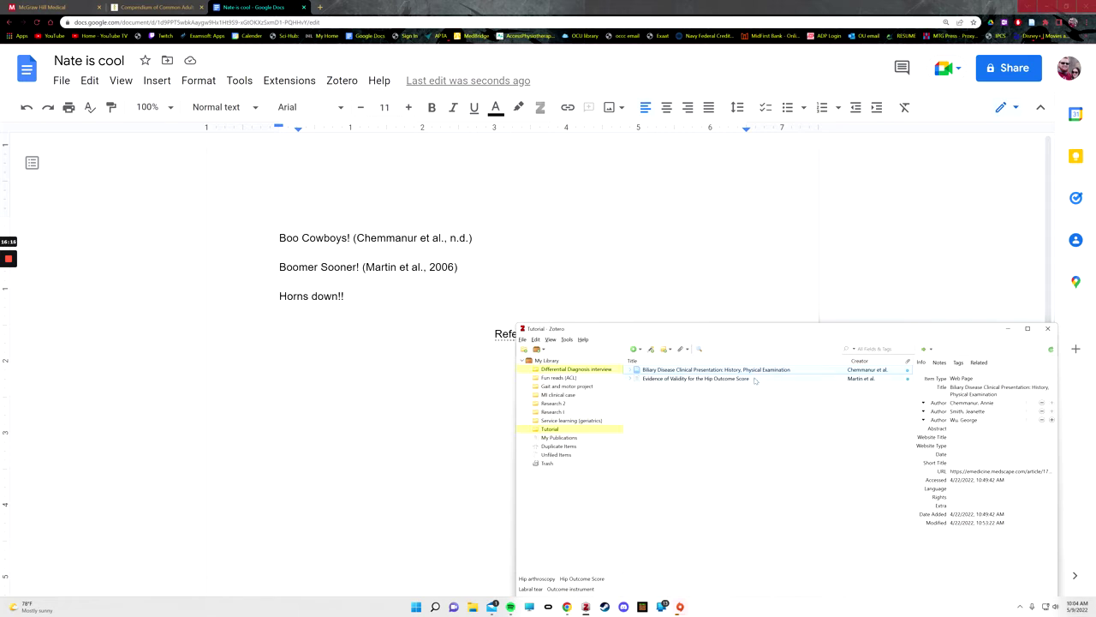
ctrl+click(763, 378)
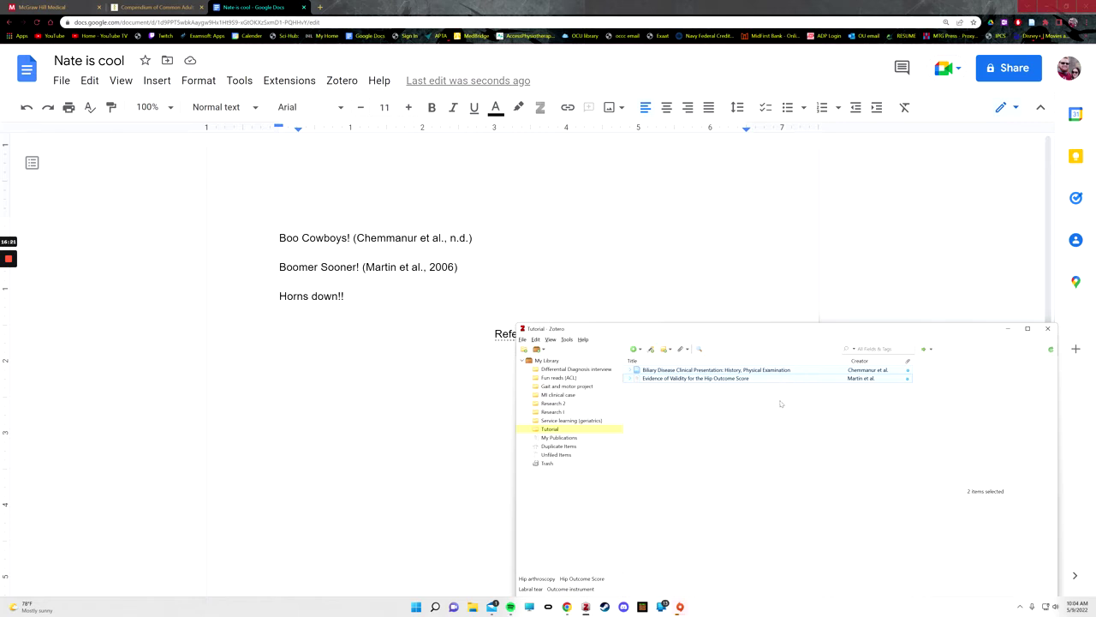
right_click(767, 369)
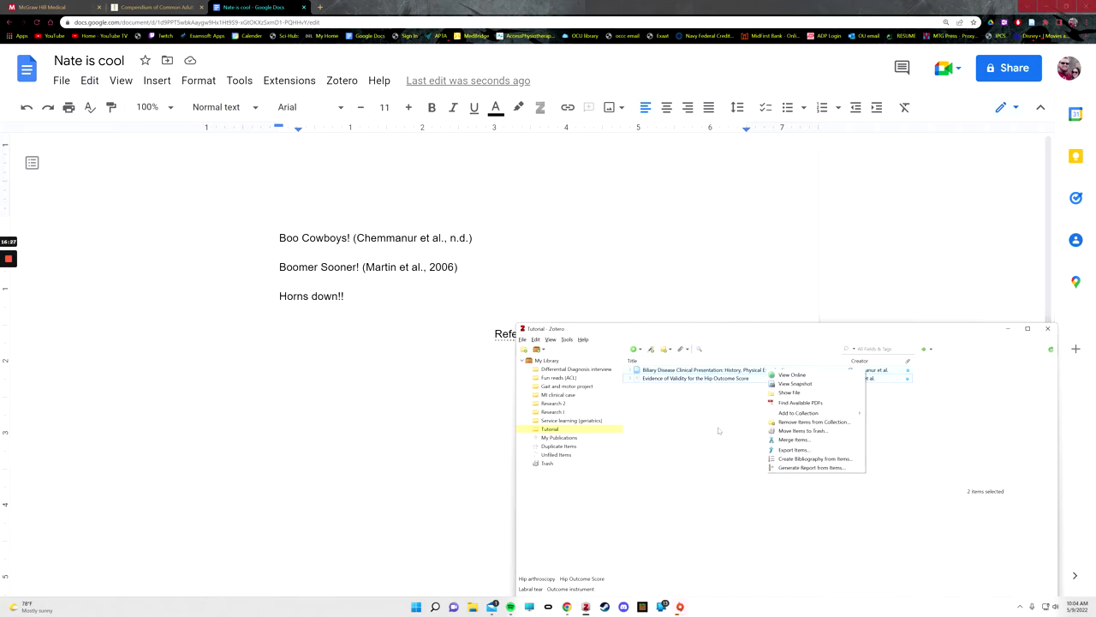
Step: Select the first nine items of the Service learning (geriatrics) collection as one group and bring up their available actions
click(568, 419)
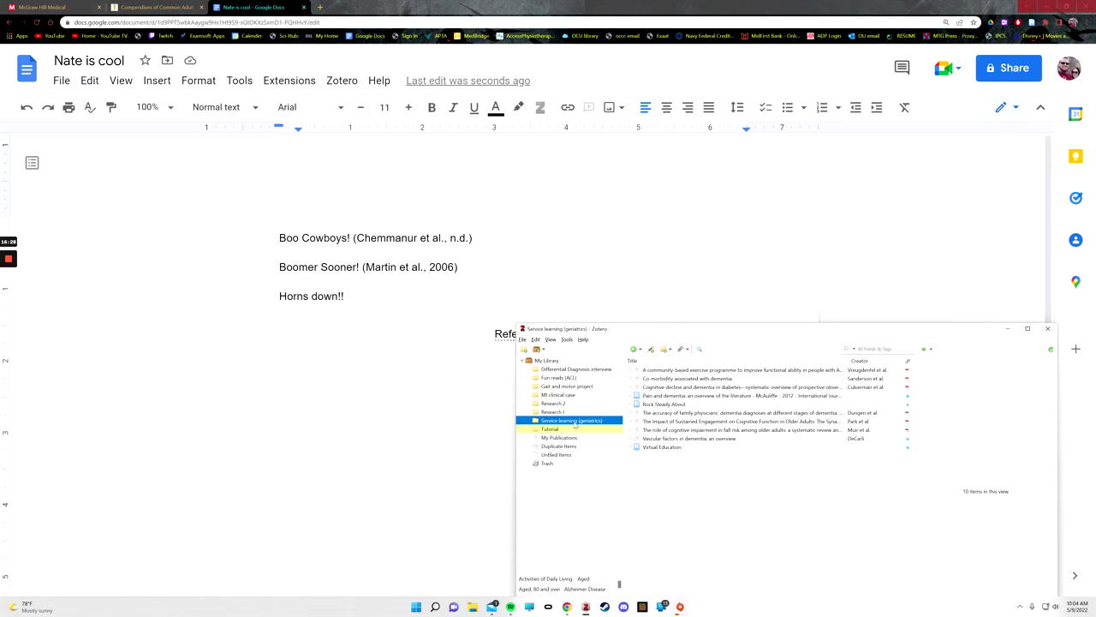
click(724, 370)
key(shift+Down)
key(shift+Down)
key(shift+Down)
key(shift+Down)
key(shift+Down)
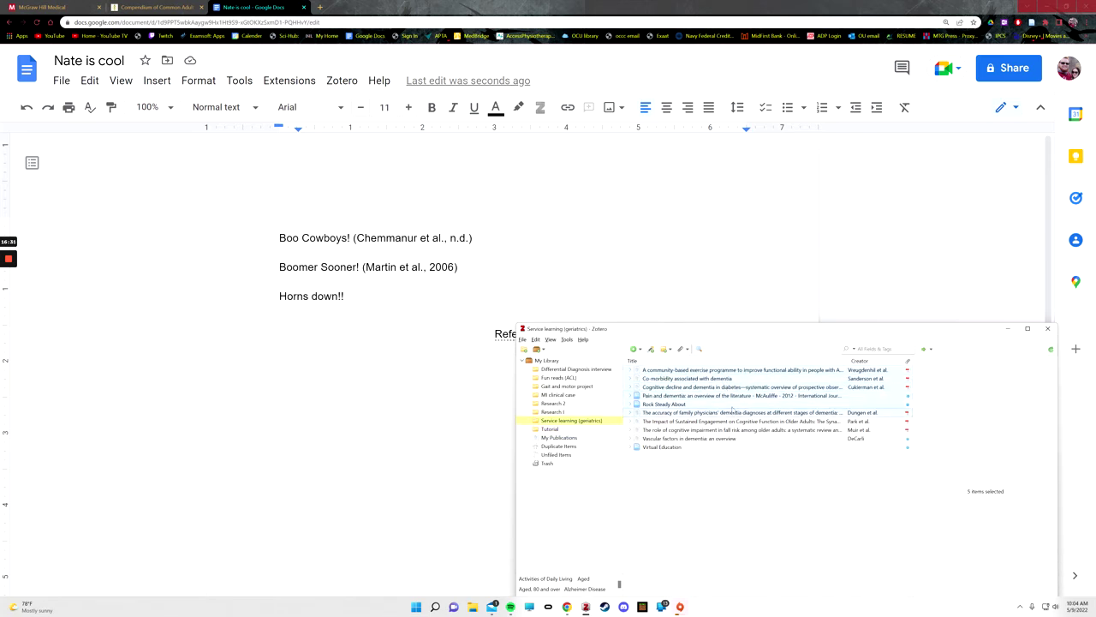
key(shift+Down)
key(shift+Down)
key(shift+Down)
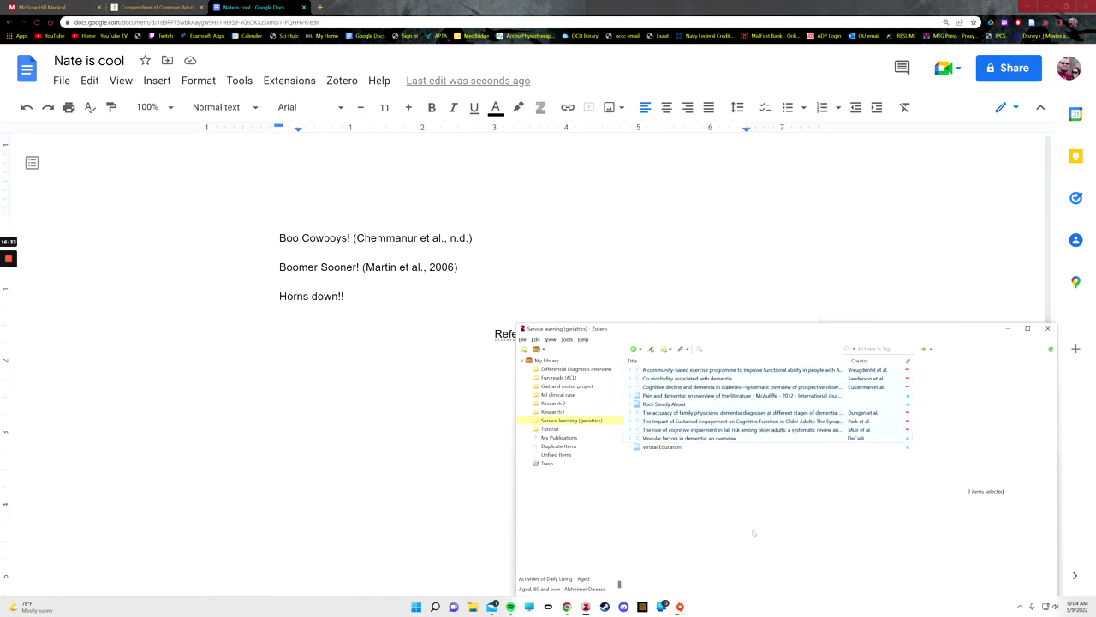
right_click(785, 407)
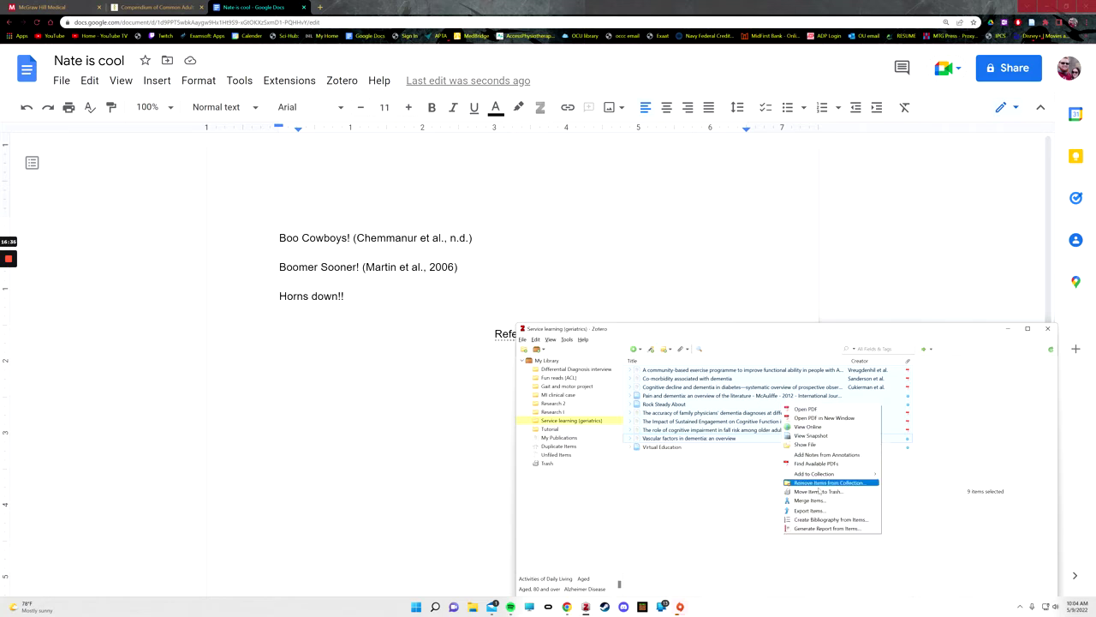
click(565, 502)
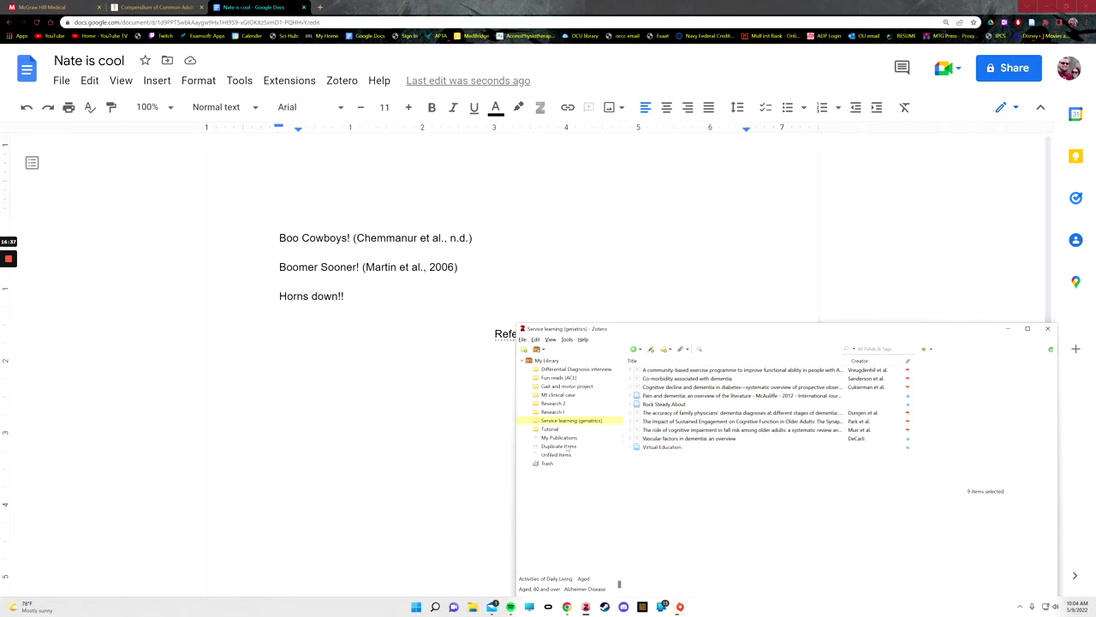
Step: Copy both Tutorial items to the clipboard as an APA 7th edition bibliography and insert it below the References heading
click(550, 428)
click(726, 370)
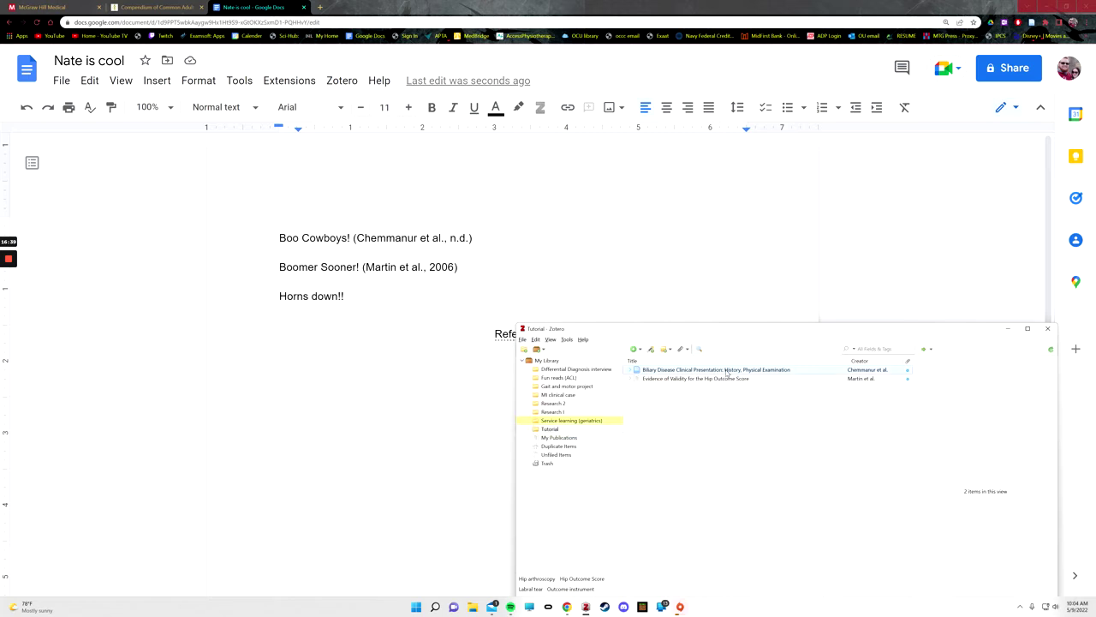
key(ctrl+a)
right_click(739, 374)
click(775, 463)
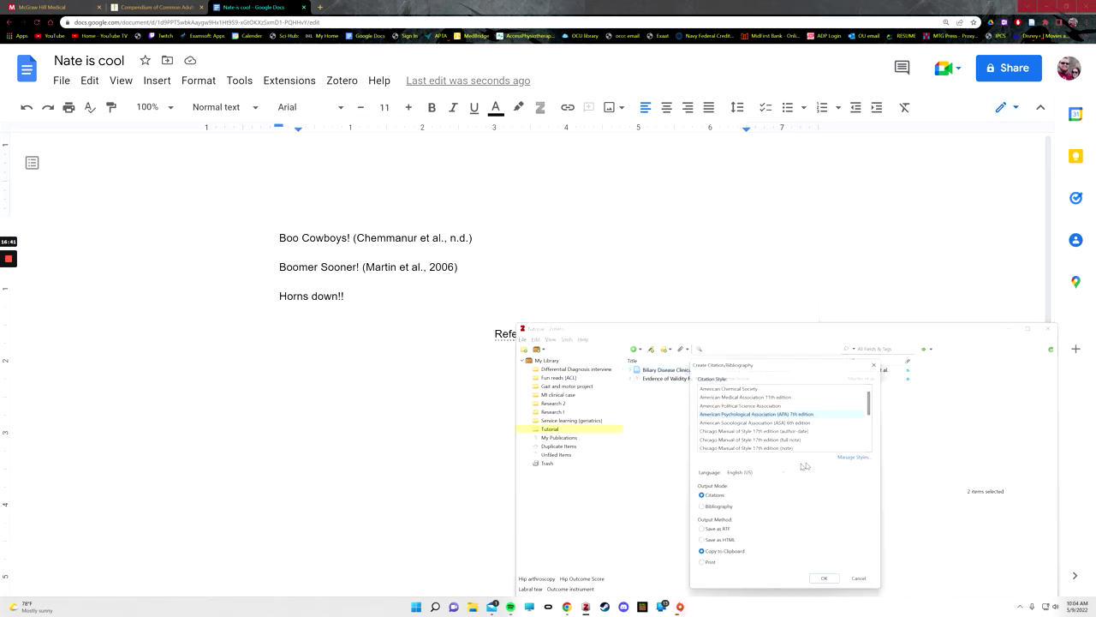
click(718, 509)
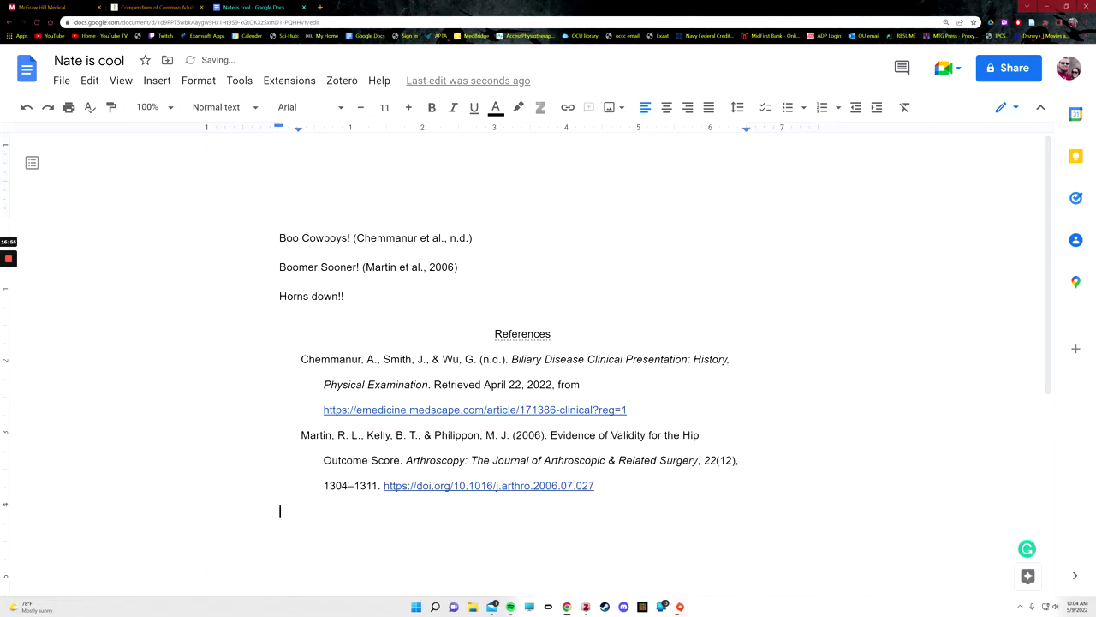
drag(594, 485, 351, 359)
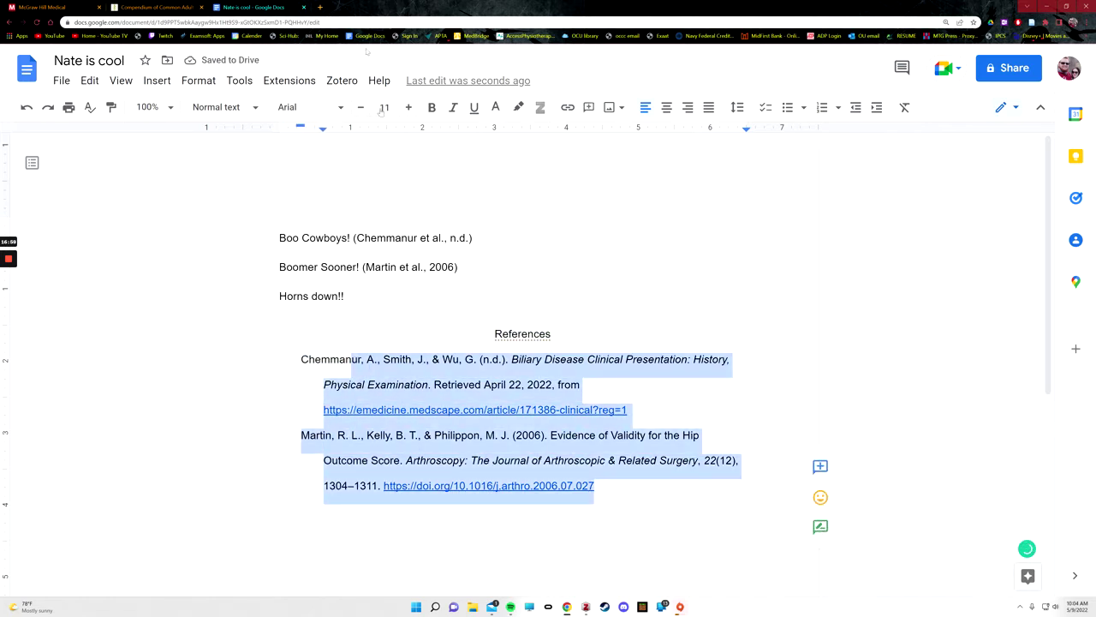
click(600, 487)
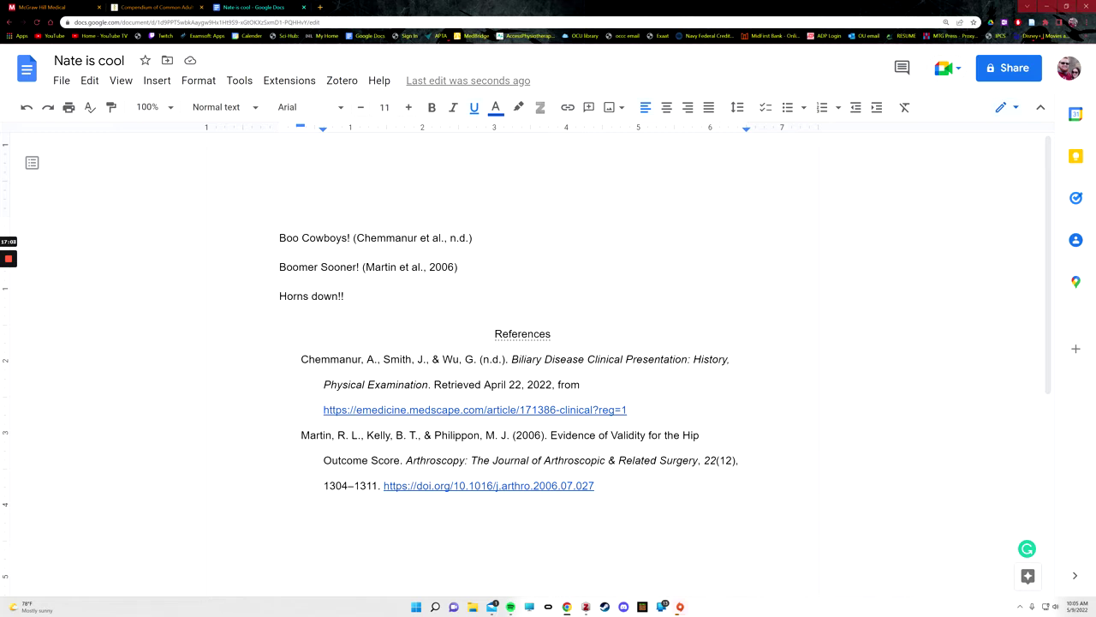
double_click(600, 487)
drag(600, 487, 516, 346)
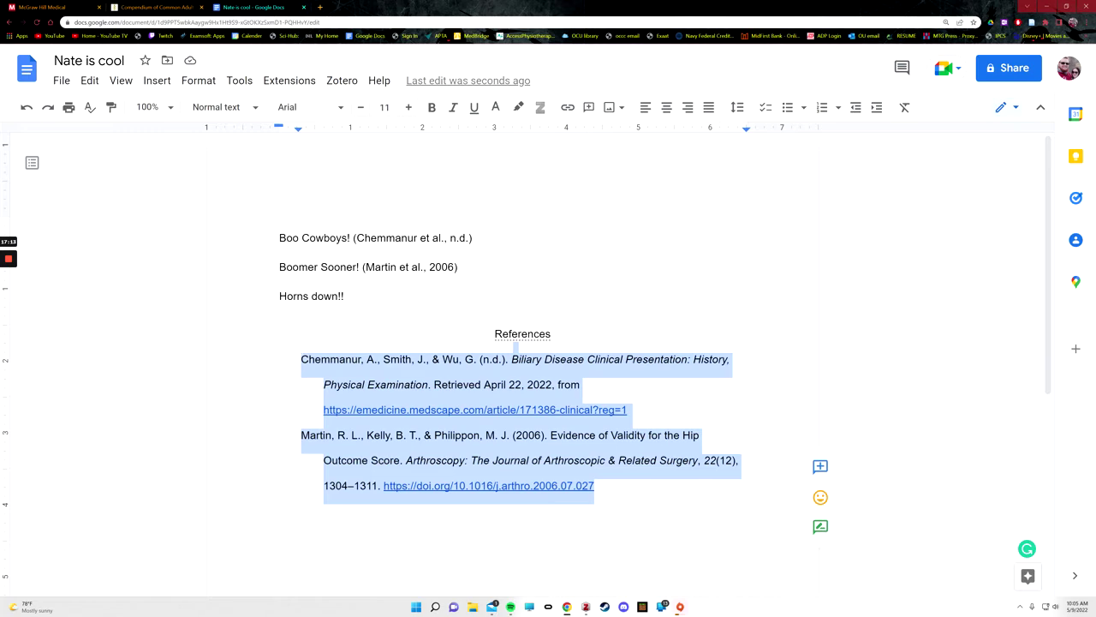
key(Right)
scroll(548, 343, down, 4)
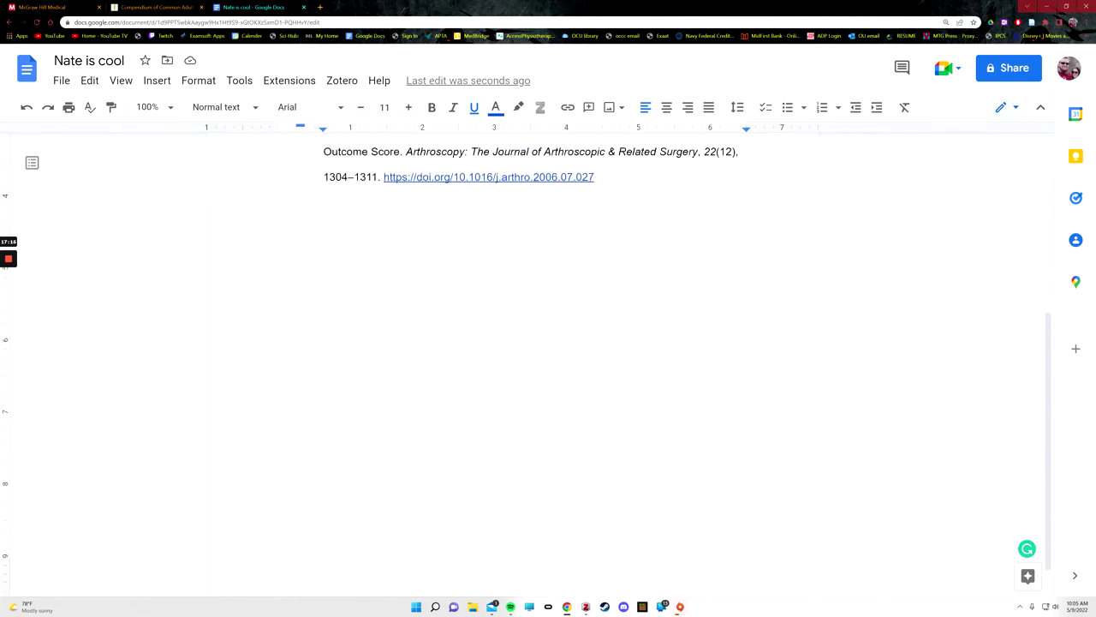
scroll(549, 343, up, 4)
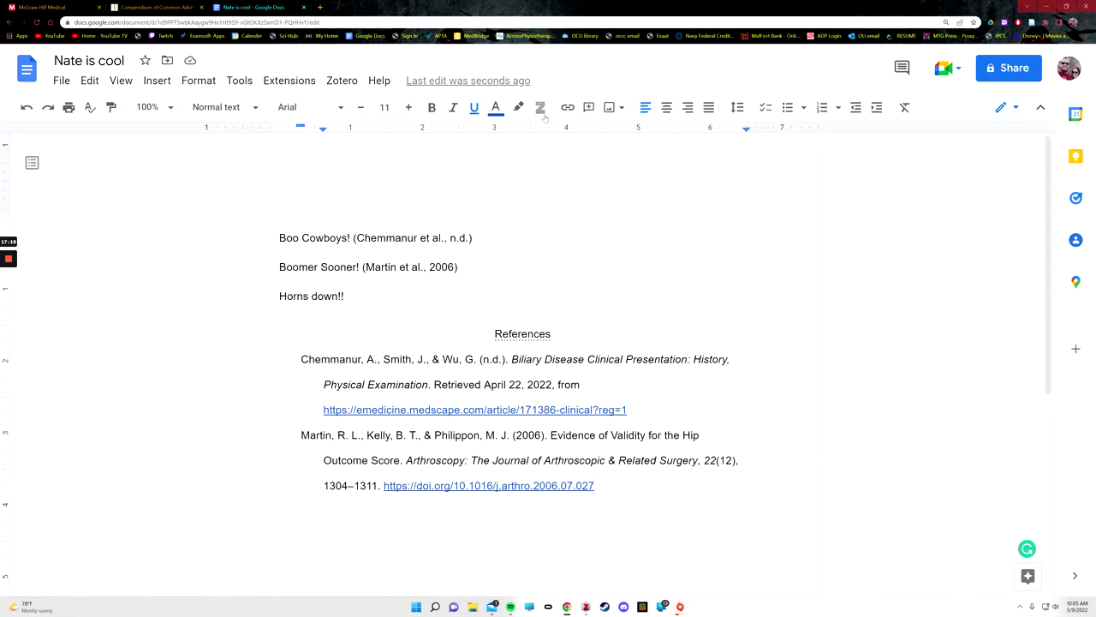
Step: Delete both entries under References and the in-text citations after "Boomer Sooner!" and "Boo Cowboys!"
drag(597, 486, 301, 360)
key(BackSpace)
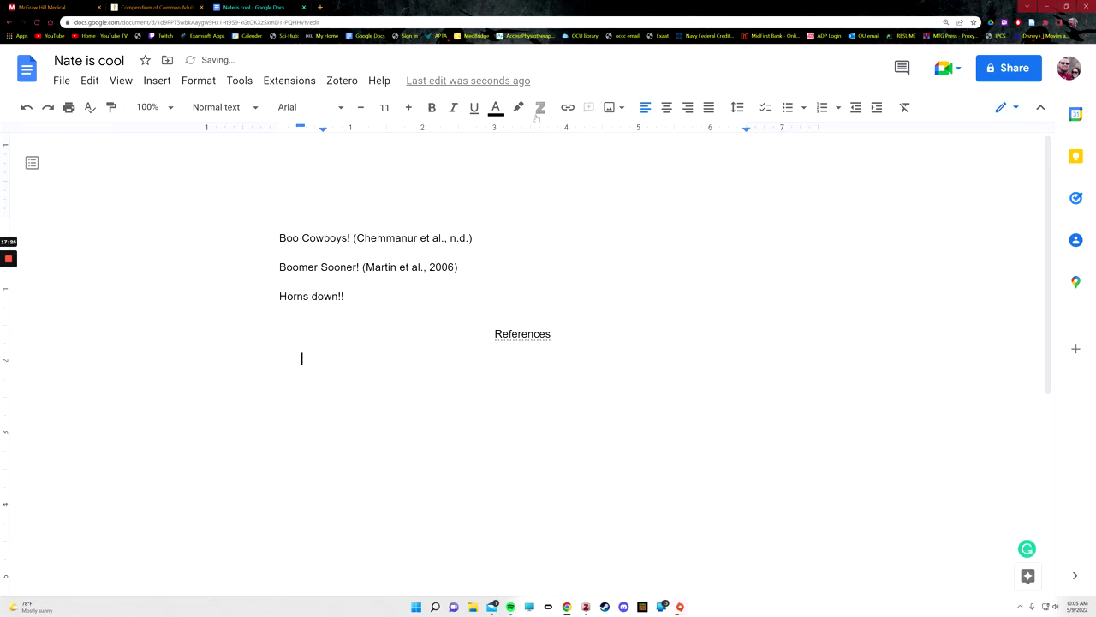
drag(457, 266, 363, 267)
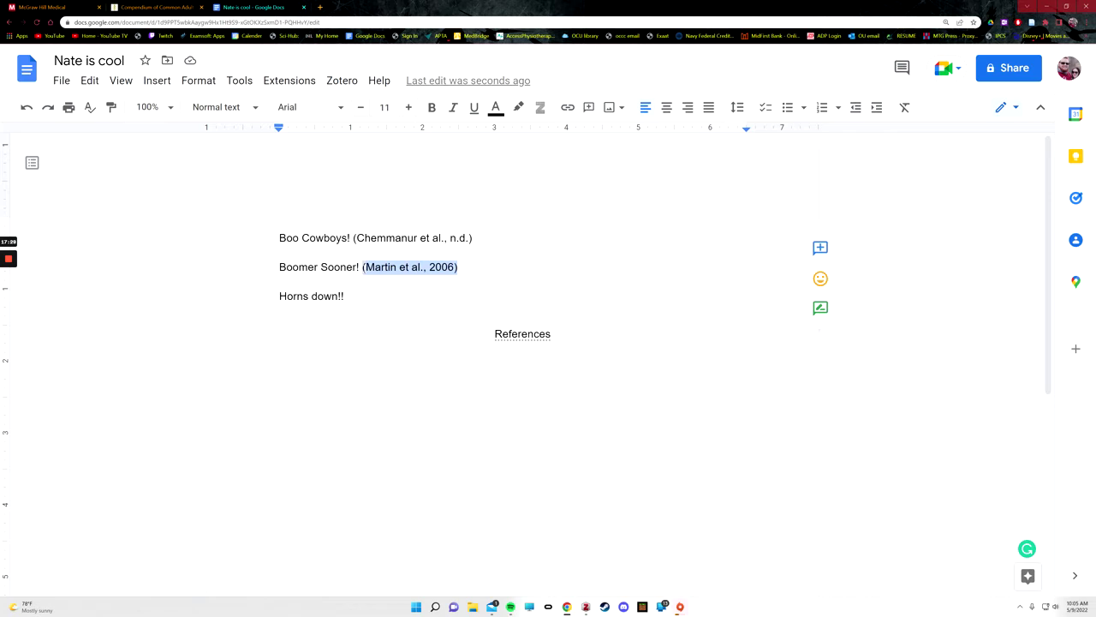
key(BackSpace)
drag(473, 238, 353, 238)
key(BackSpace)
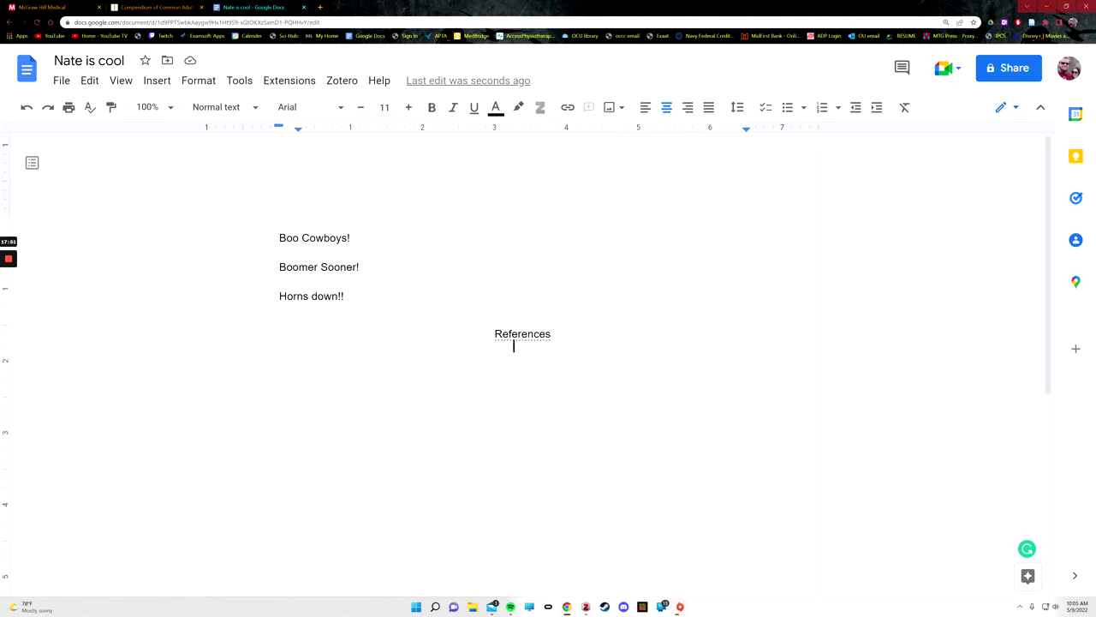
Step: Start a Zotero citation below the References heading and bring the Quick Format Citation bar to the front
click(548, 107)
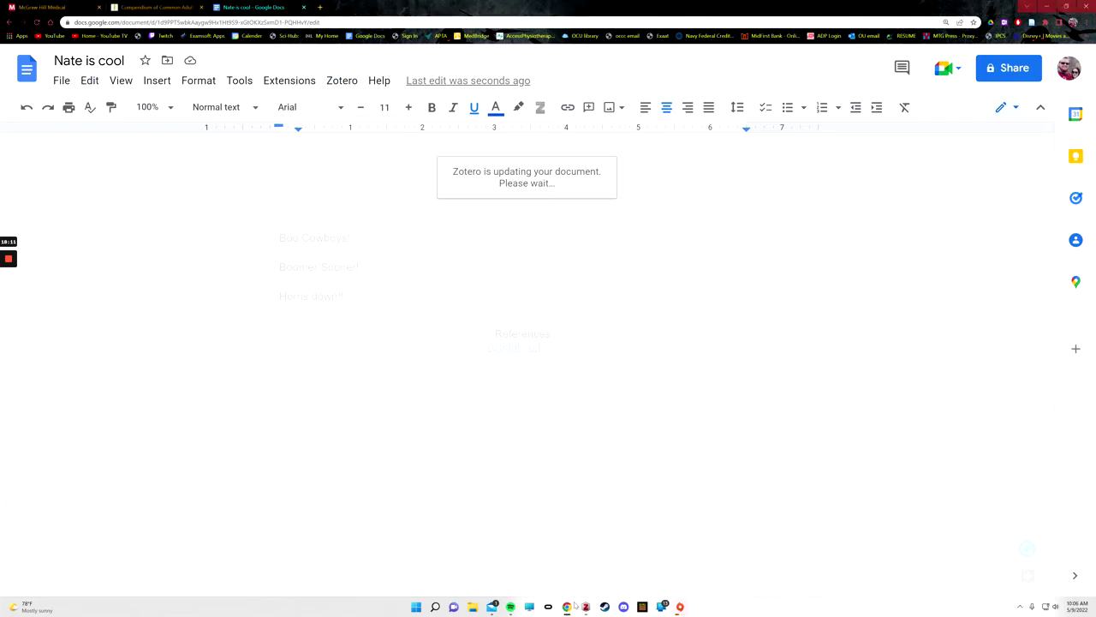
mouse_move(586, 607)
click(630, 570)
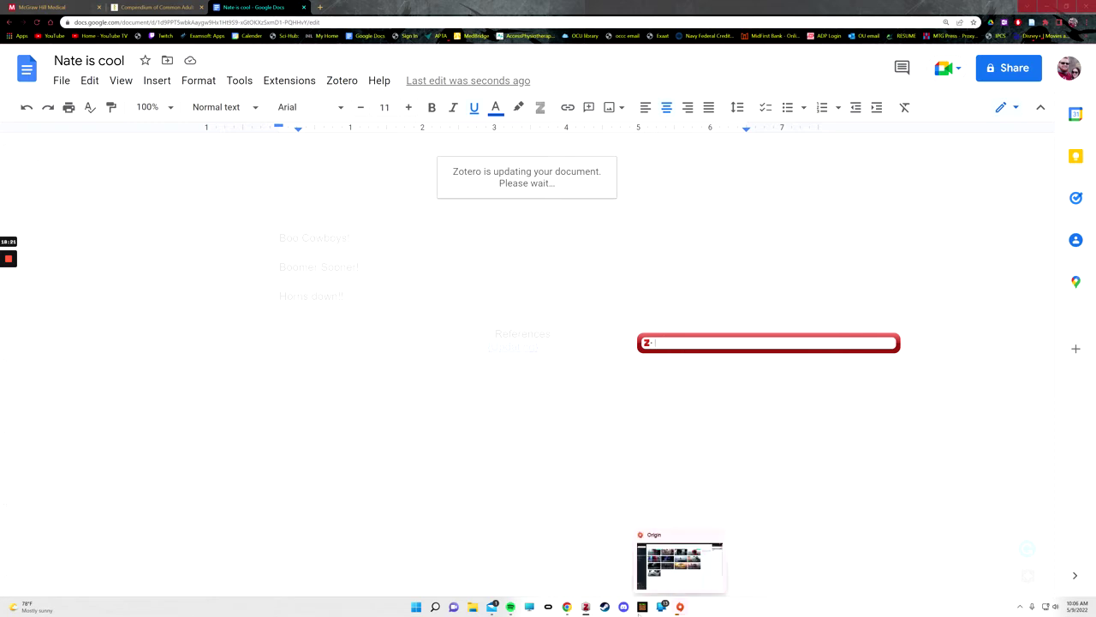
mouse_move(586, 606)
click(551, 569)
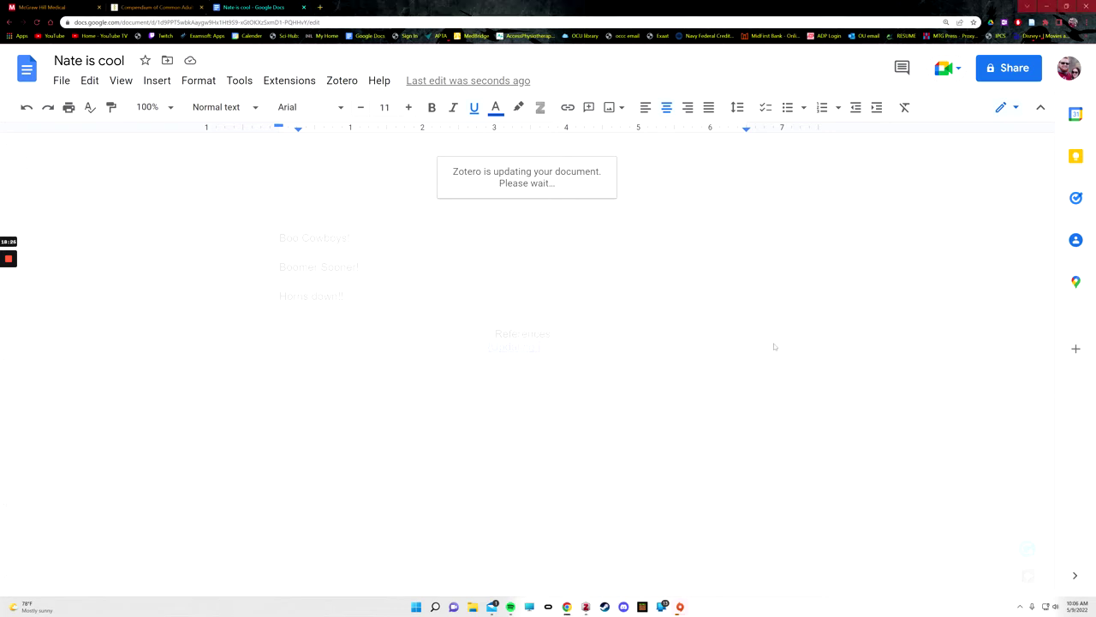
mouse_move(585, 606)
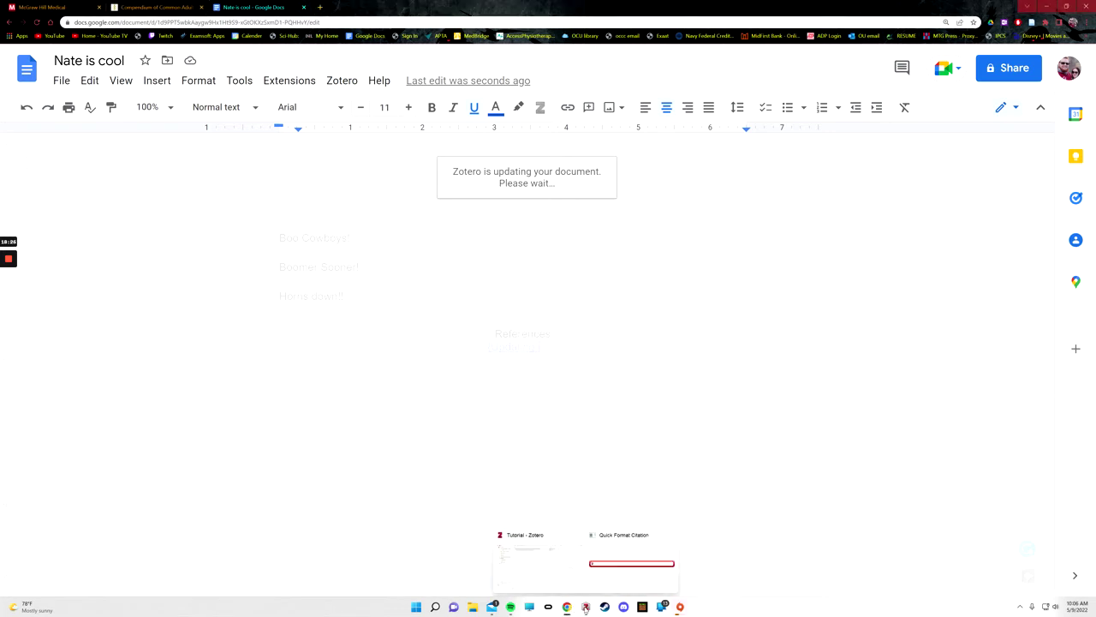
click(631, 572)
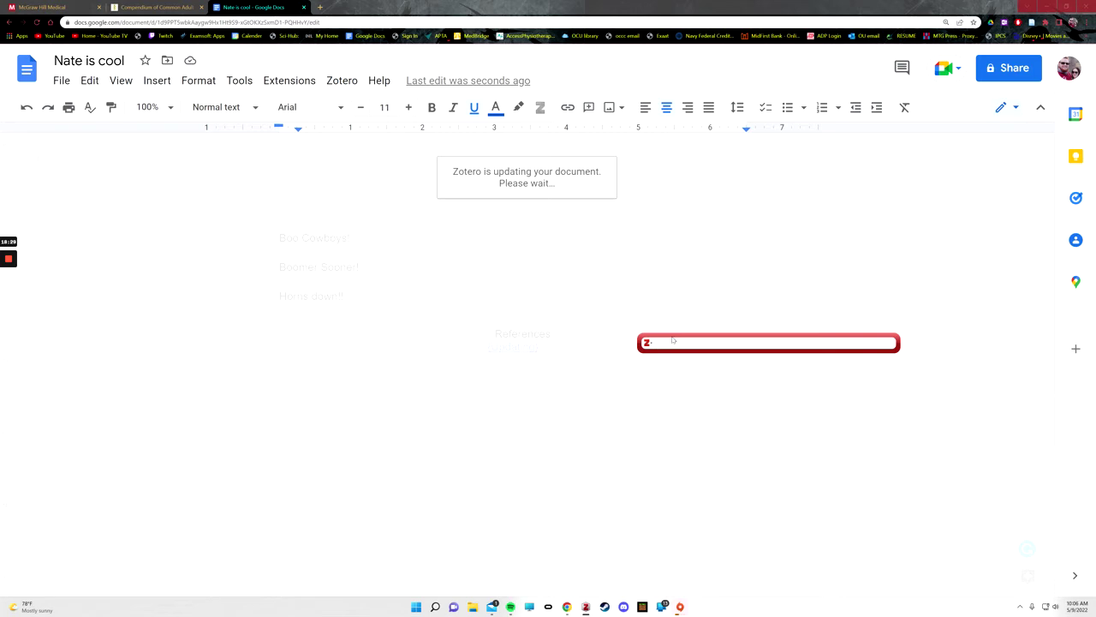
drag(672, 340, 594, 274)
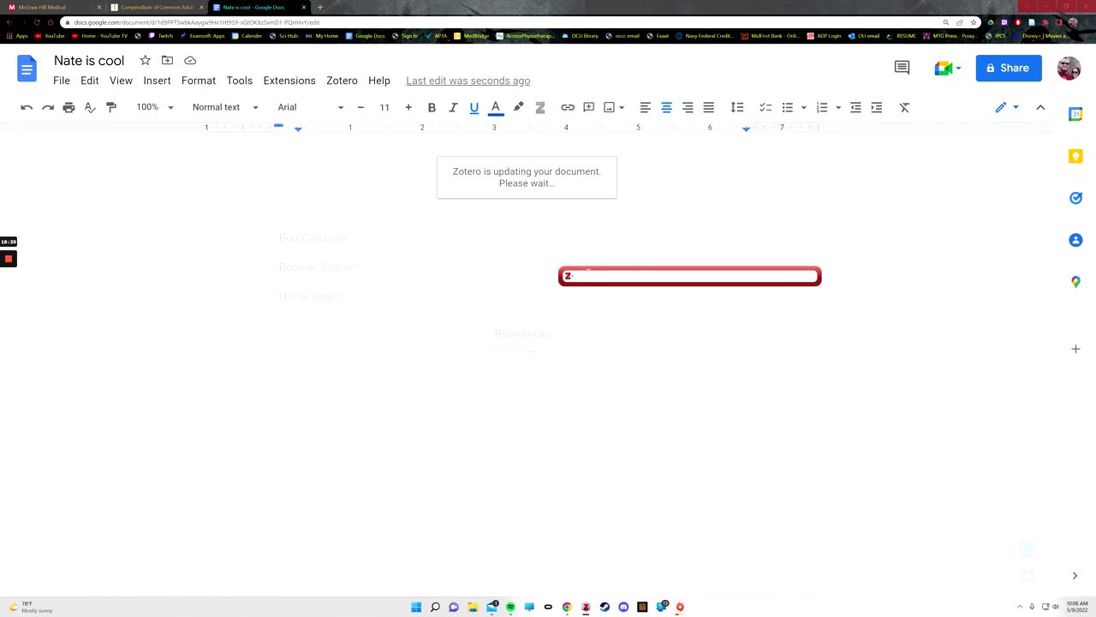
mouse_move(585, 608)
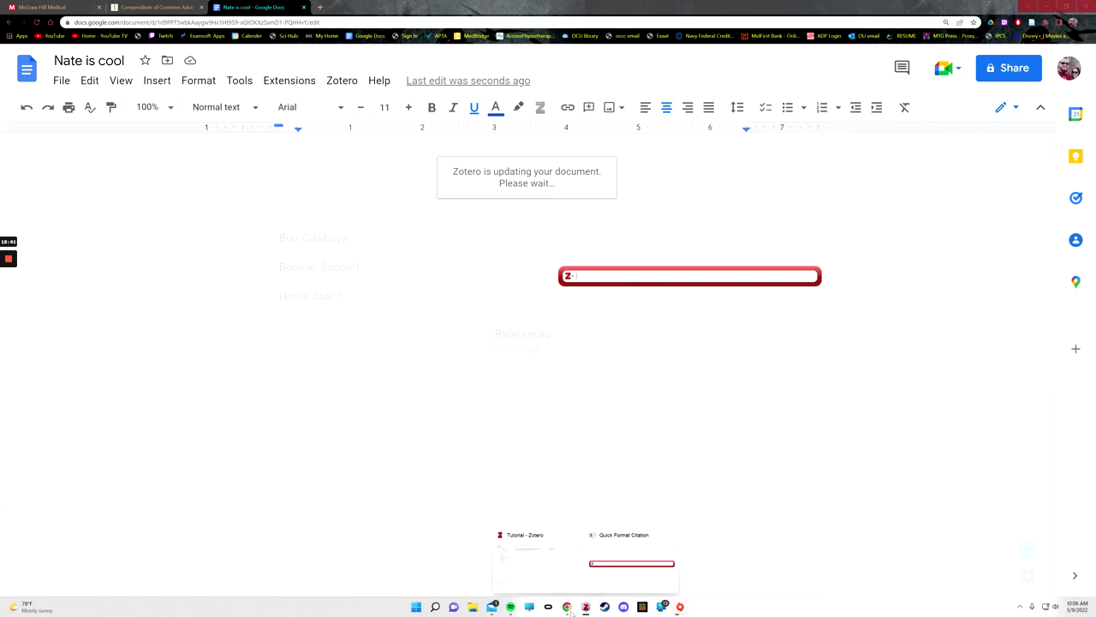
click(615, 546)
Step: Search for "hip" and "bil" and insert one citation combining the Hip Outcome Score and Biliary Disease sources below References
text(hip)
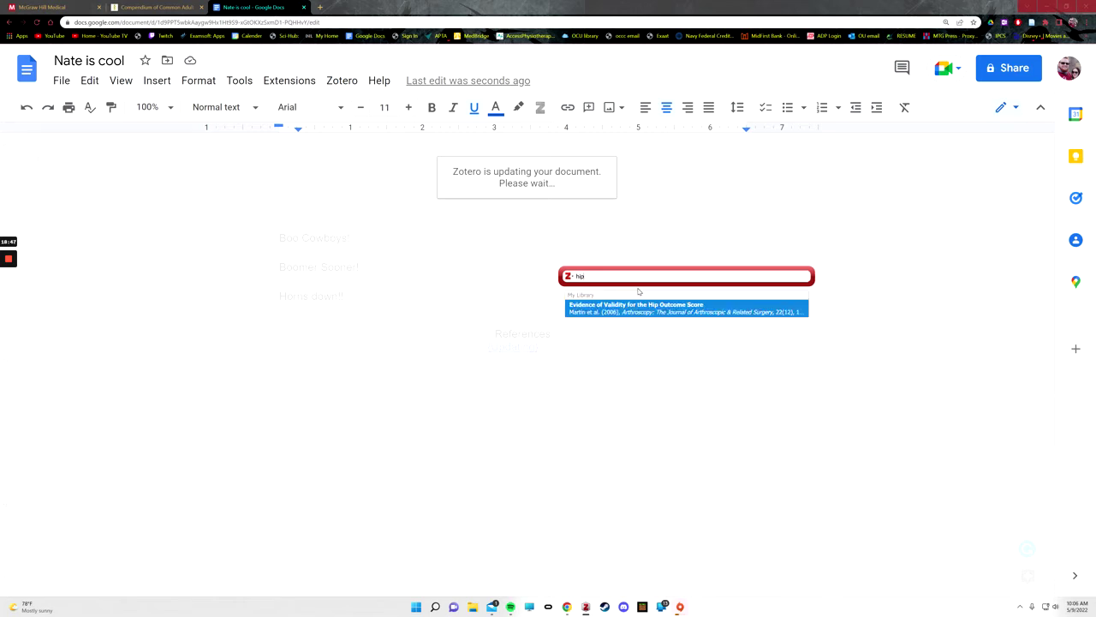
click(658, 309)
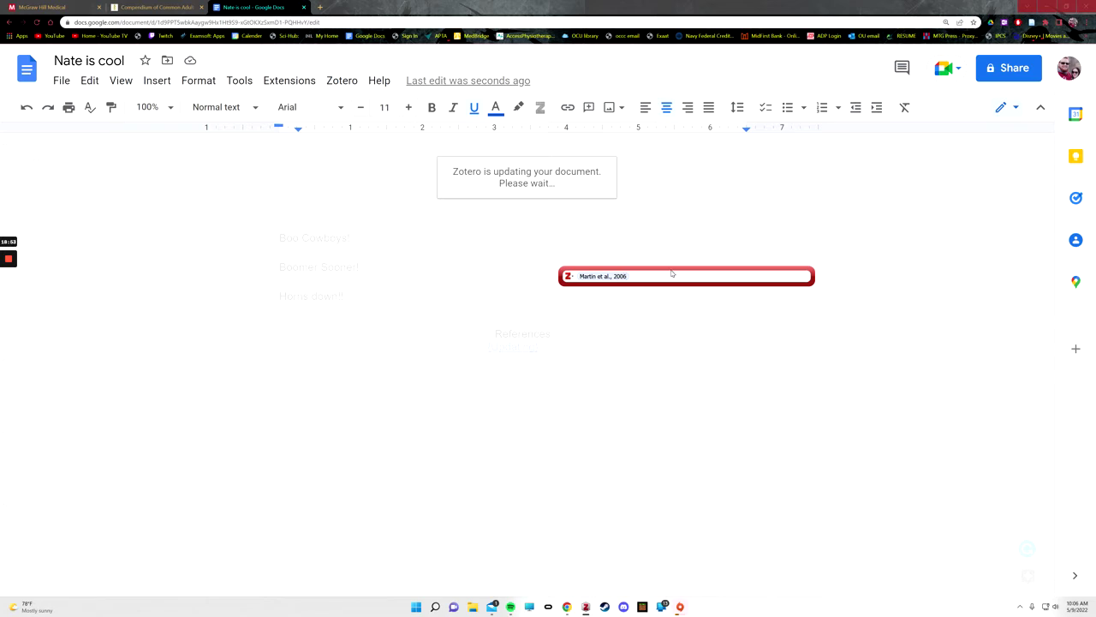
text(bil)
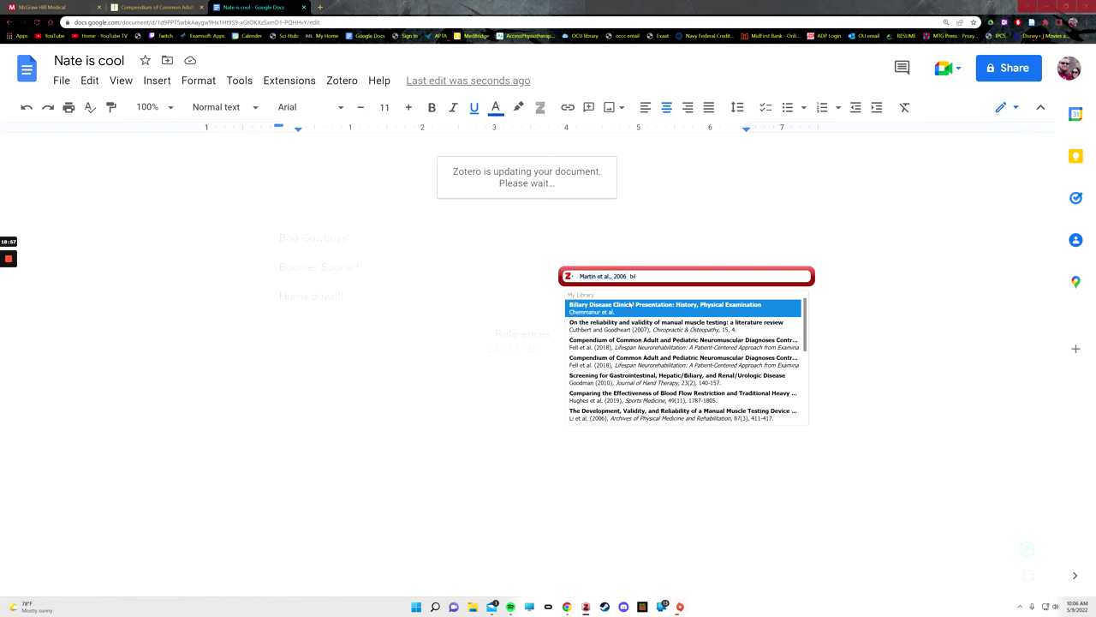
click(632, 304)
drag(564, 279, 610, 282)
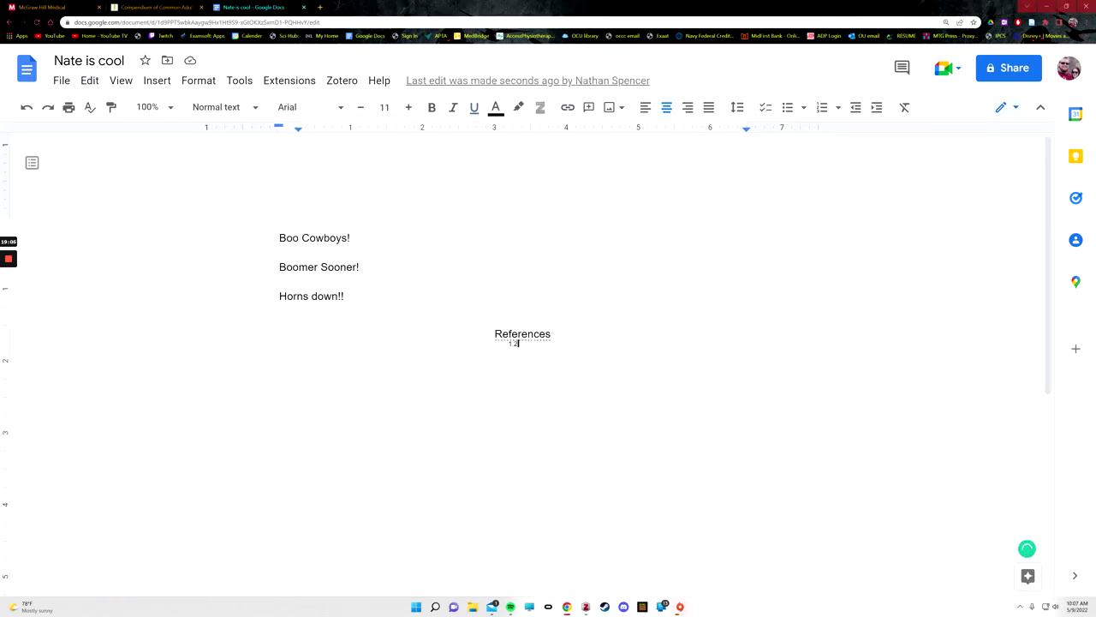
Step: Delete the combined citation below the References heading
click(517, 342)
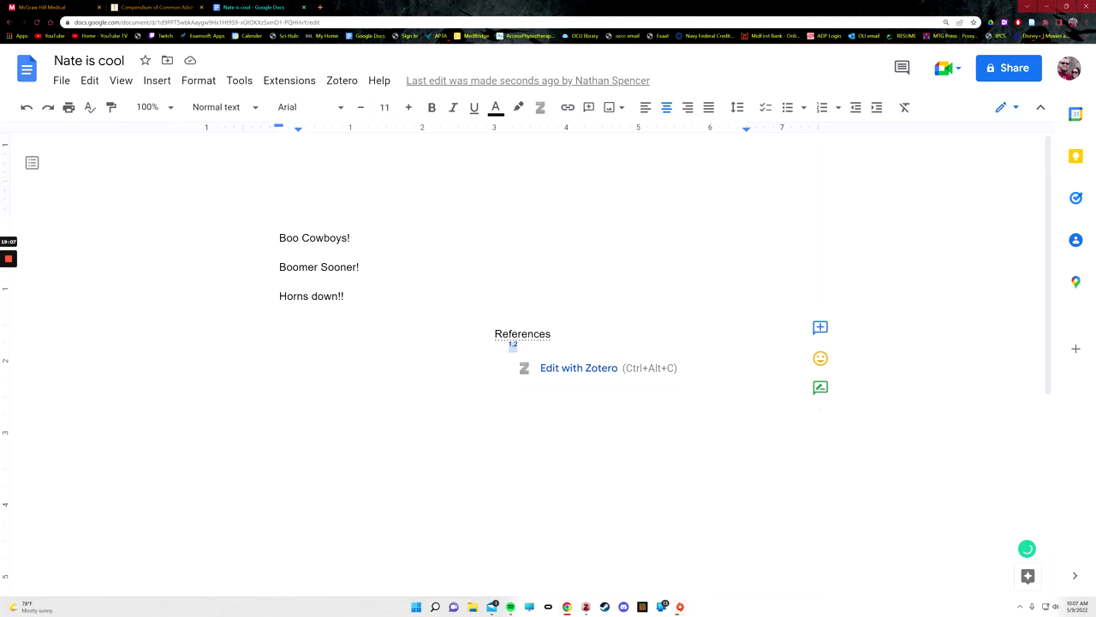
click(512, 342)
key(BackSpace)
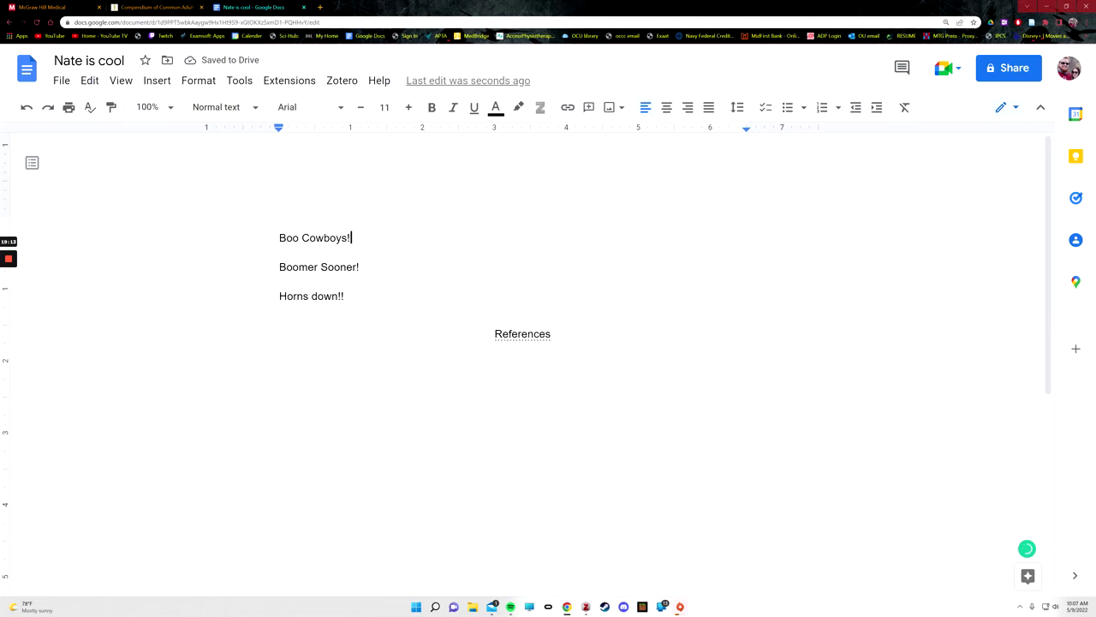
Step: Insert a Zotero citation after "Boo Cowboys!" that combines the Hip Outcome Score and Biliary Disease sources
click(540, 107)
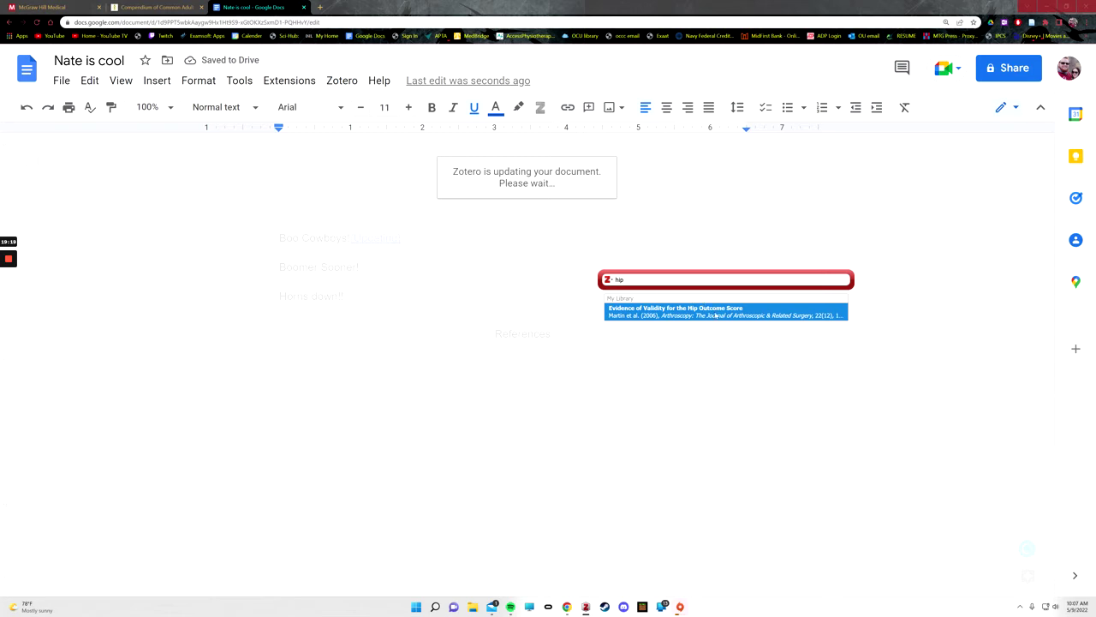
click(716, 316)
text(ch)
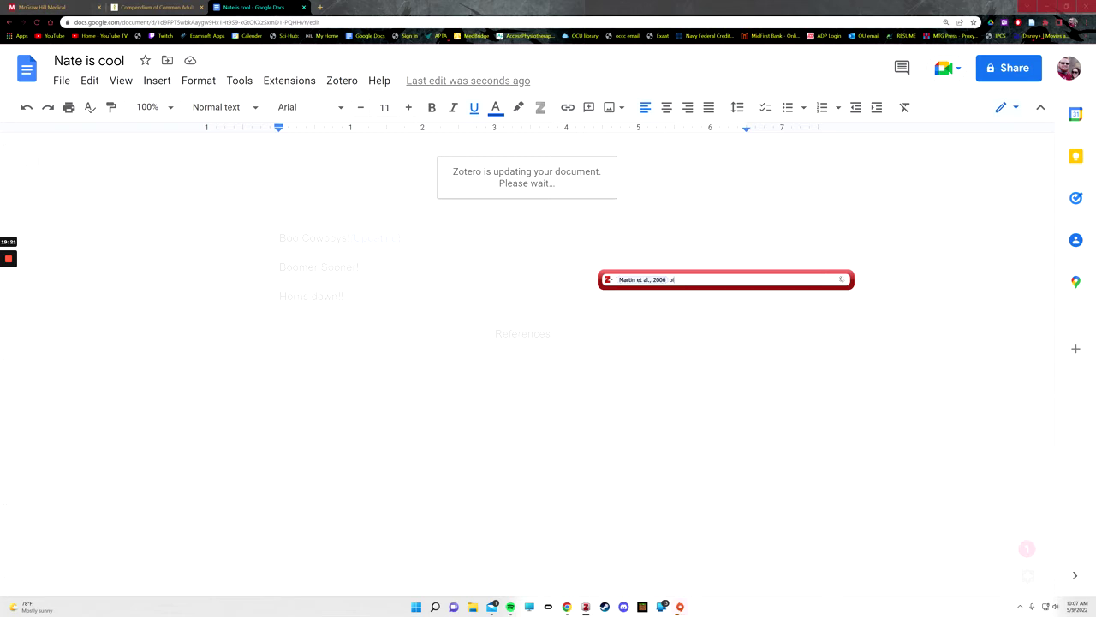
click(691, 316)
key(Return)
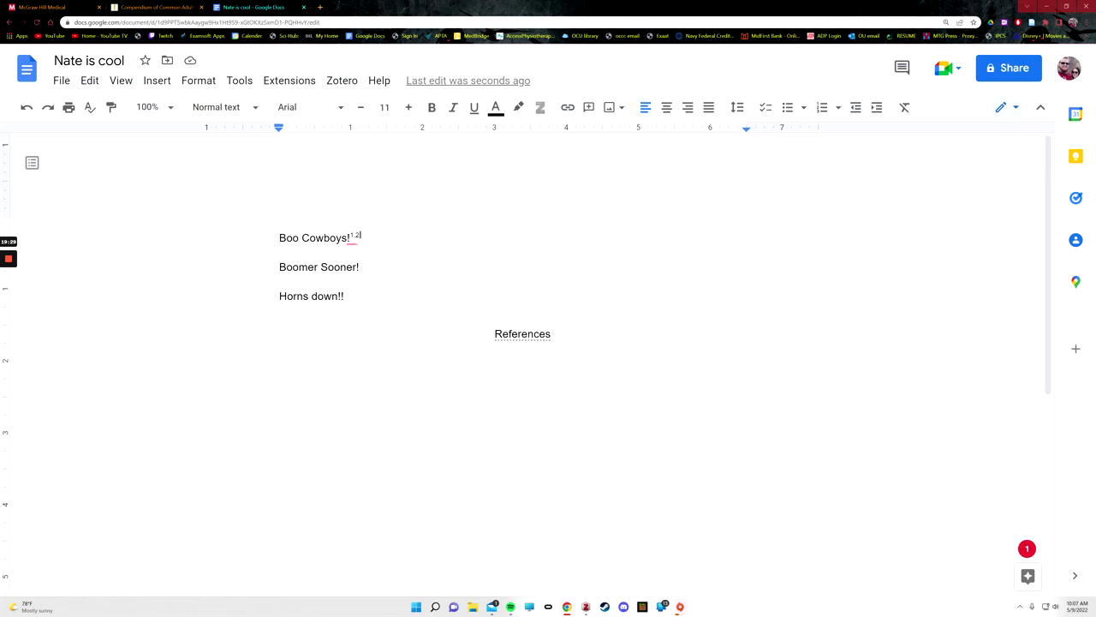
Step: Insert a Zotero citation after "Boomer Sooner!" for the community-based exercise programme article, found by searching "gd"
drag(367, 267, 281, 281)
click(359, 267)
mouse_move(589, 603)
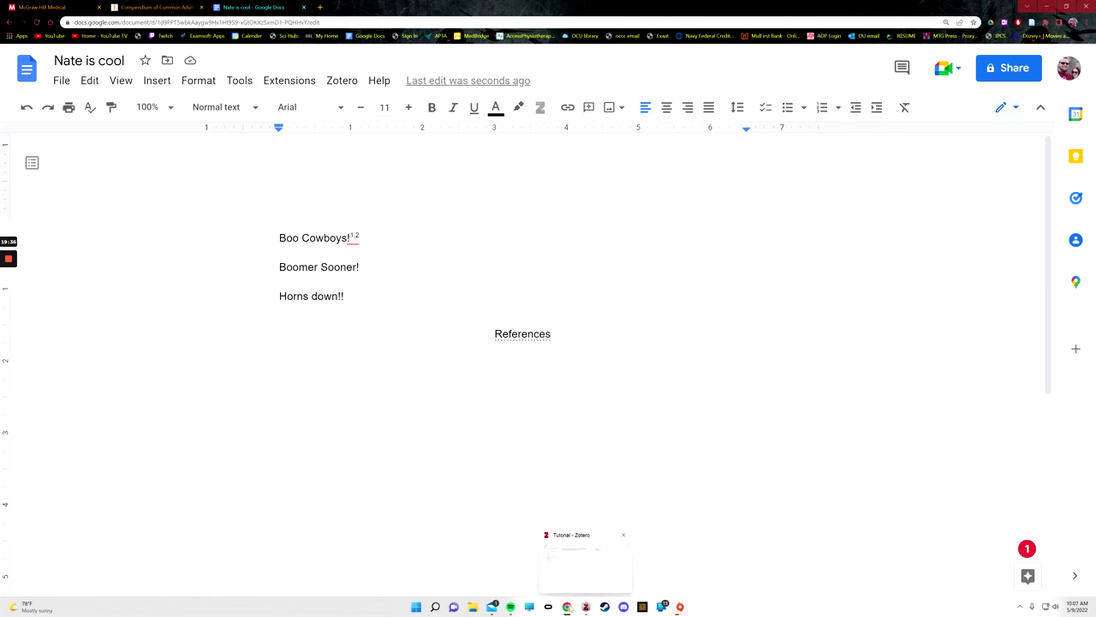
click(589, 605)
click(360, 266)
click(540, 108)
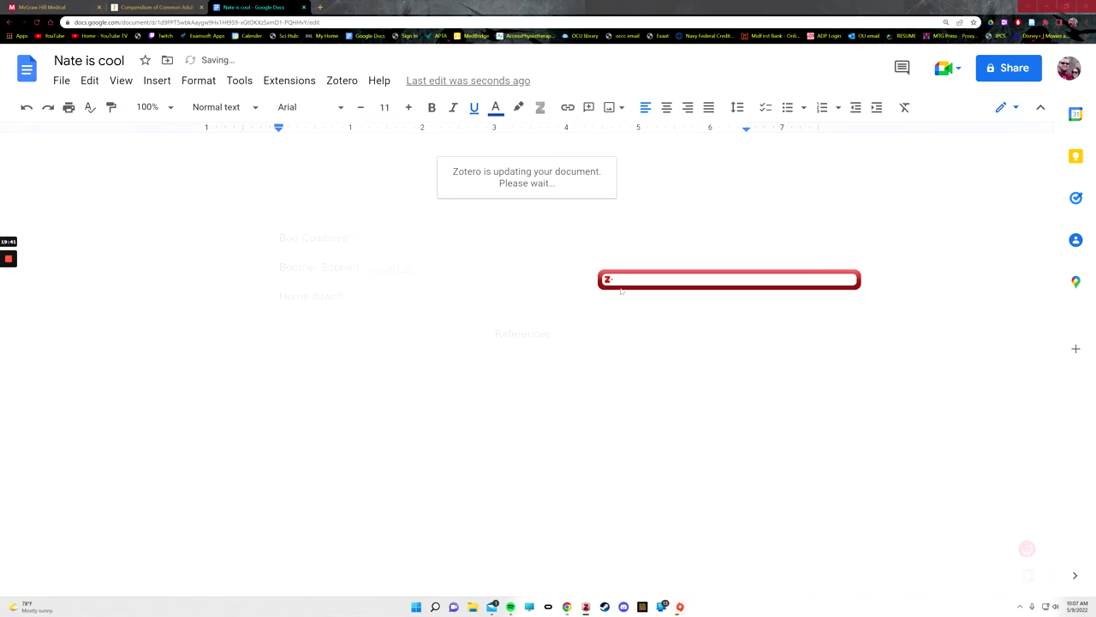
text(gd)
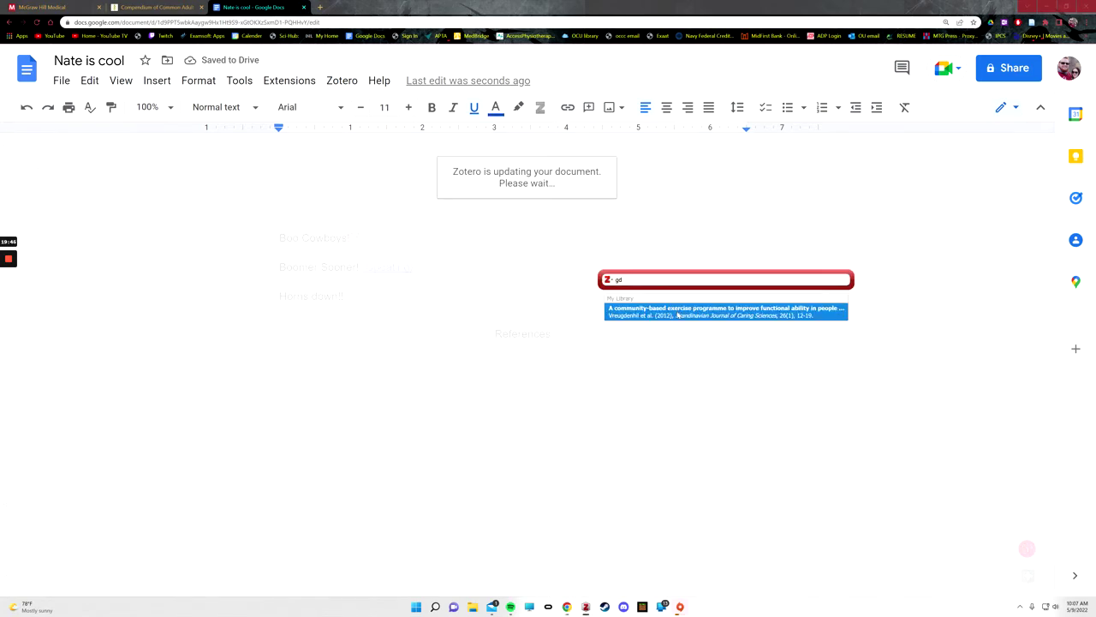
key(Return)
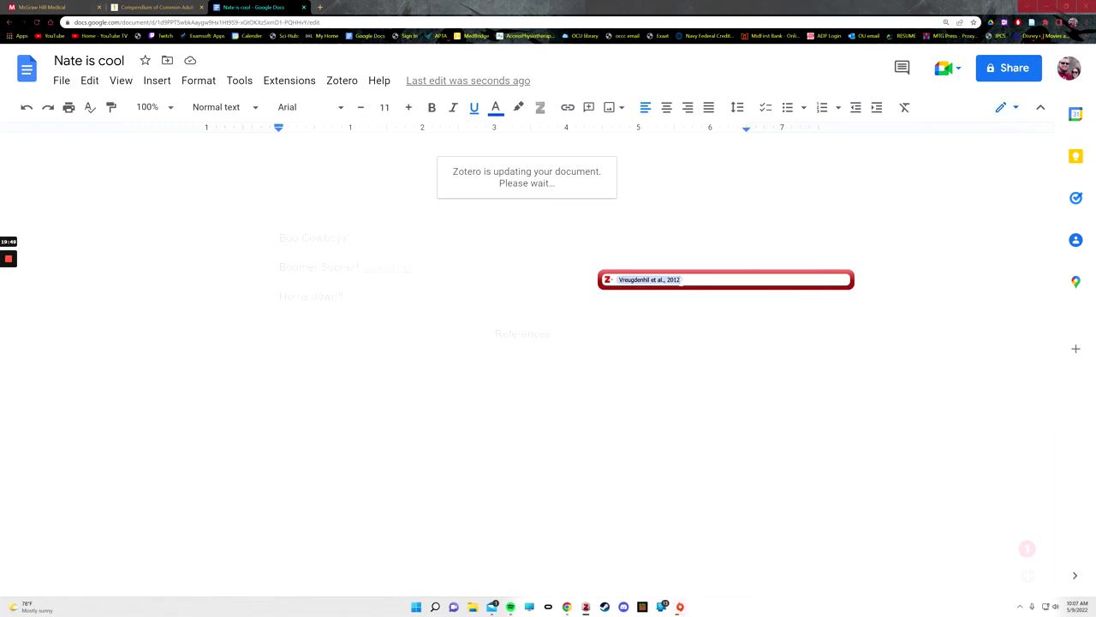
key(Return)
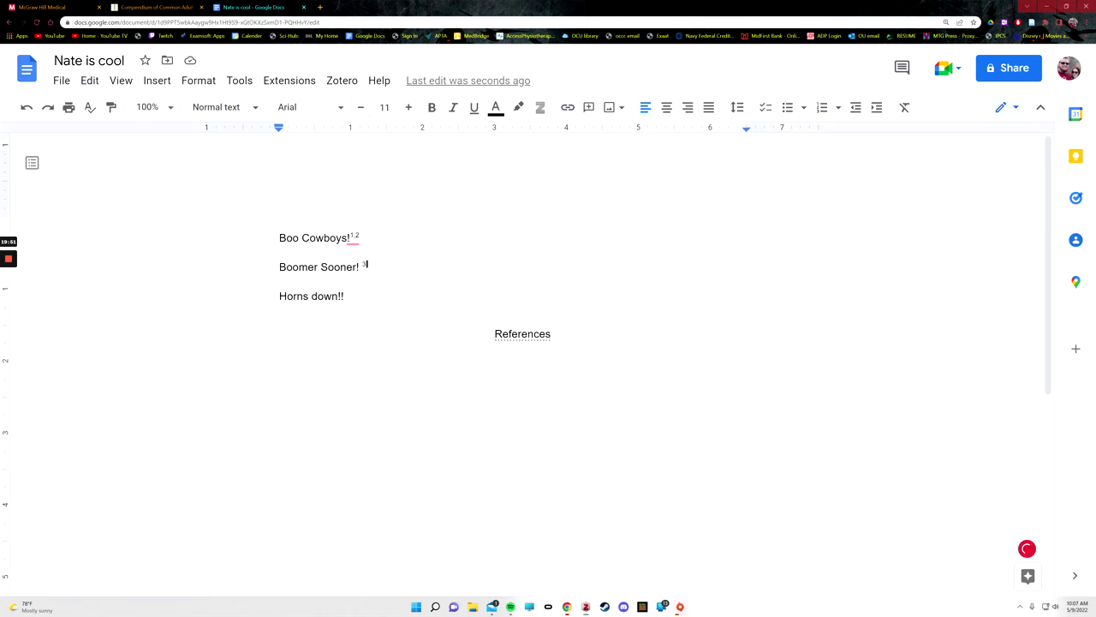
click(303, 365)
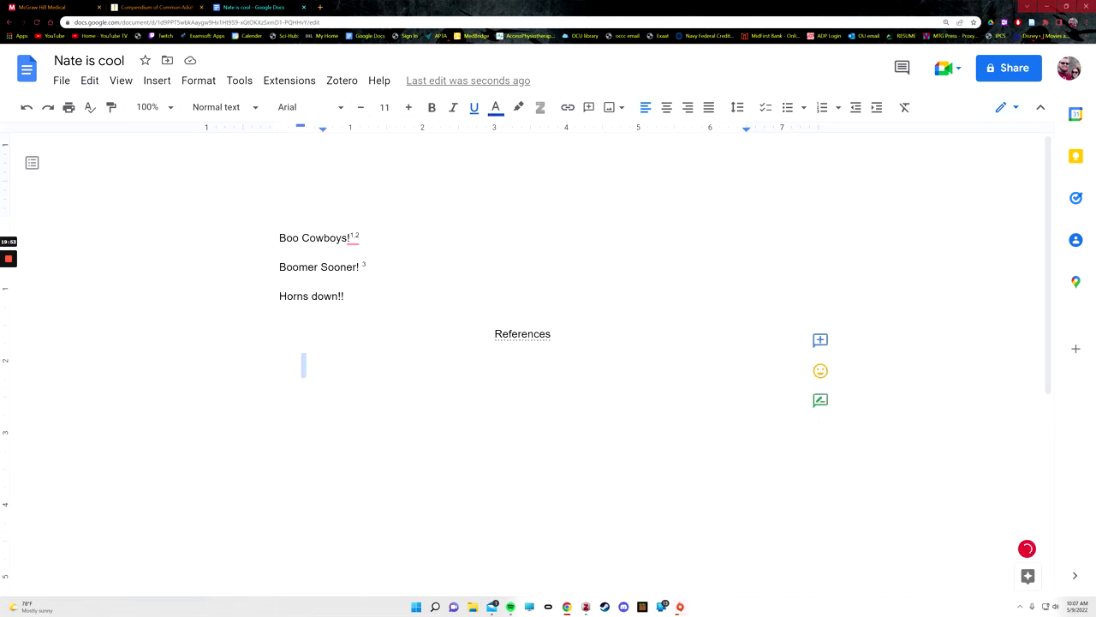
click(541, 107)
click(608, 281)
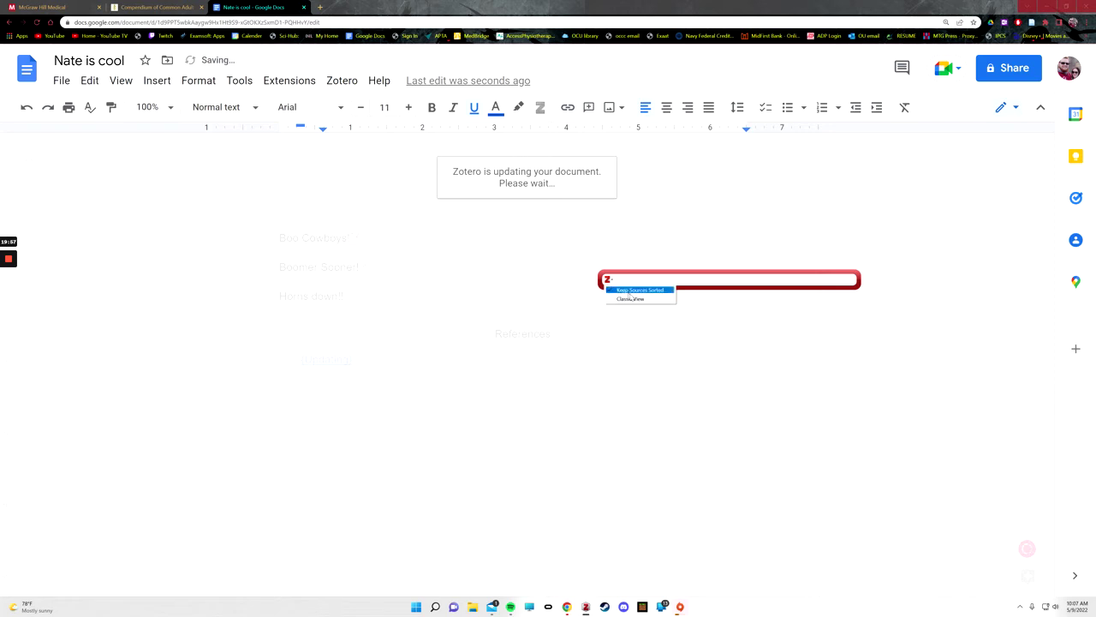
key(Escape)
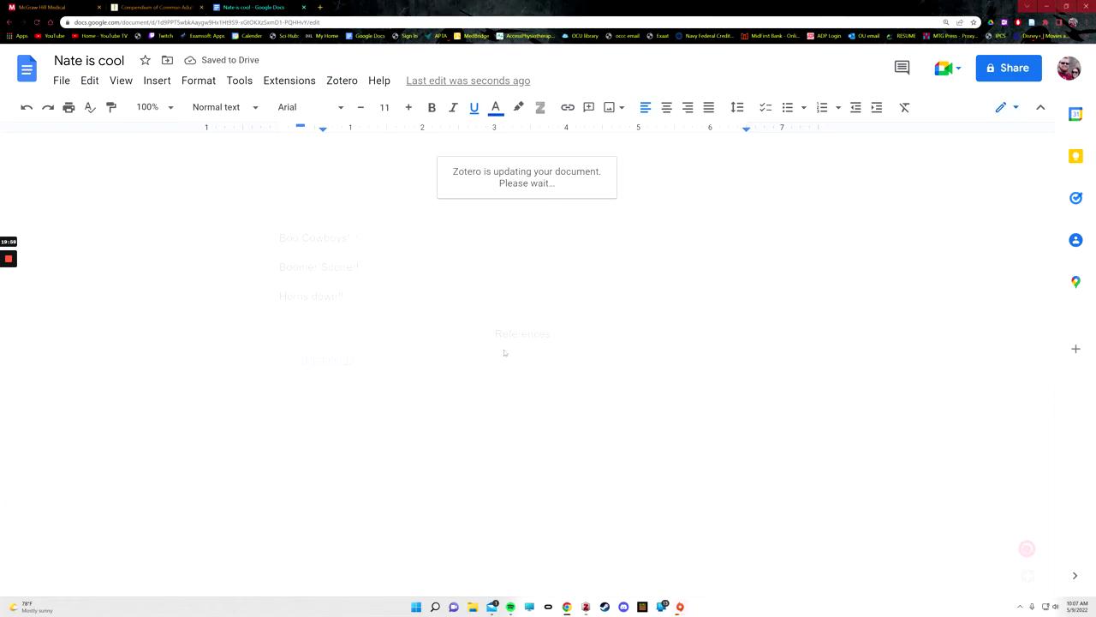
right_click(675, 387)
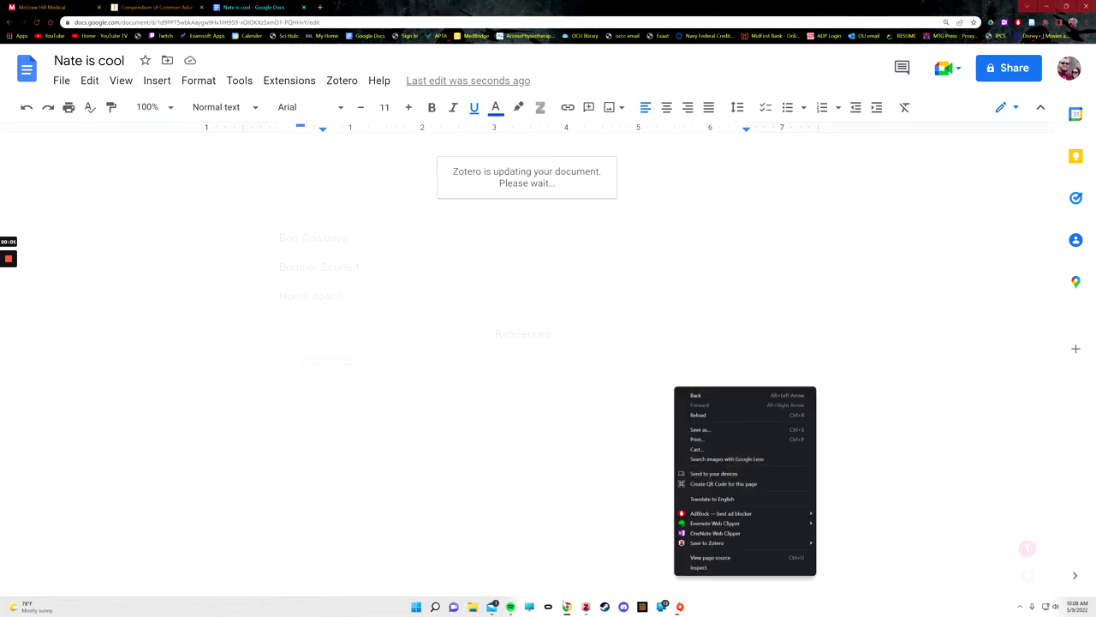
click(586, 606)
click(631, 551)
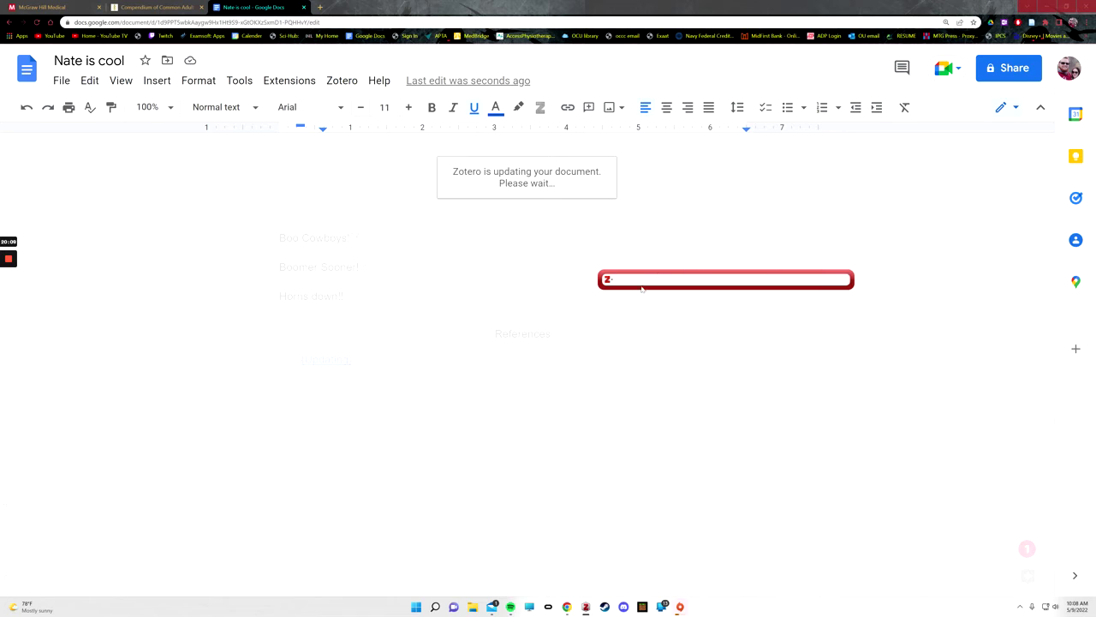
click(608, 285)
click(655, 297)
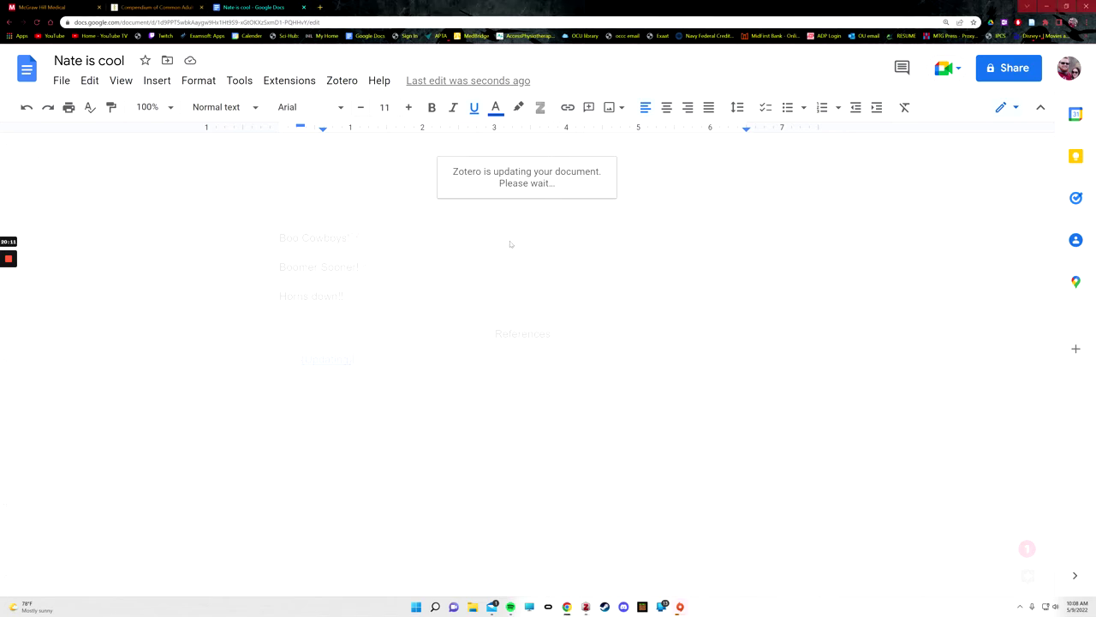
mouse_move(565, 603)
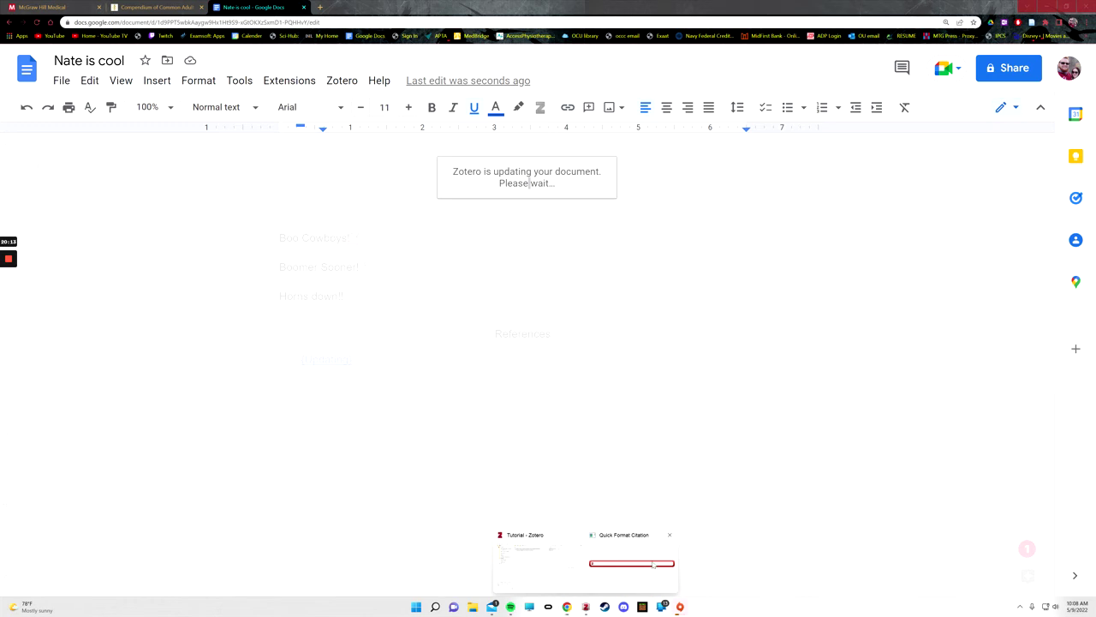
click(675, 538)
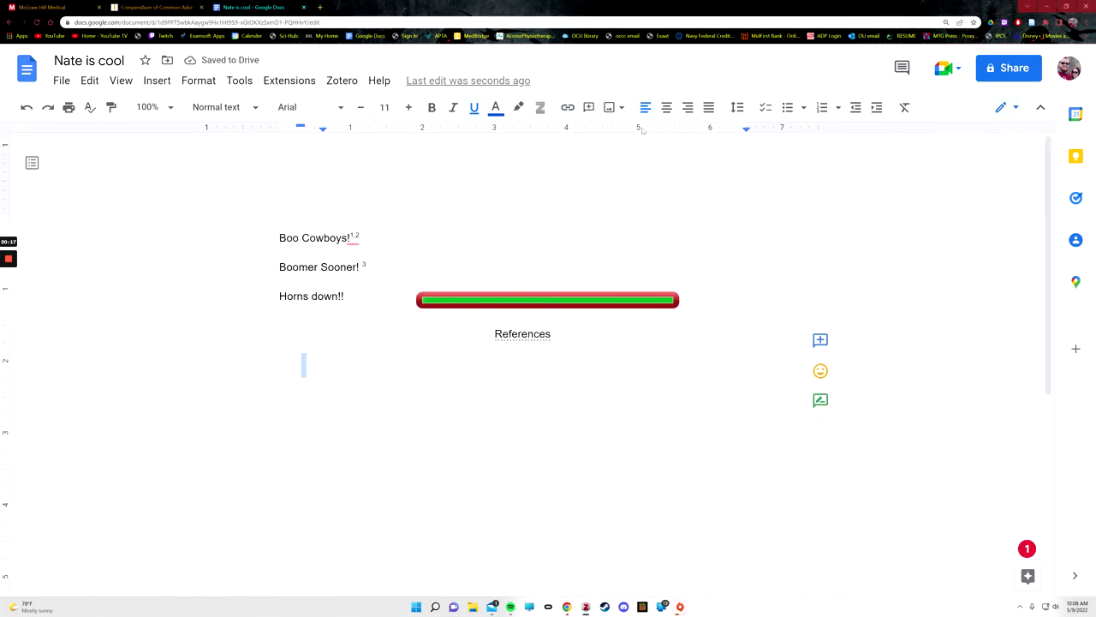
Step: Add the Zotero bibliography for the cited sources below the References heading
click(336, 82)
mouse_move(372, 92)
mouse_move(343, 81)
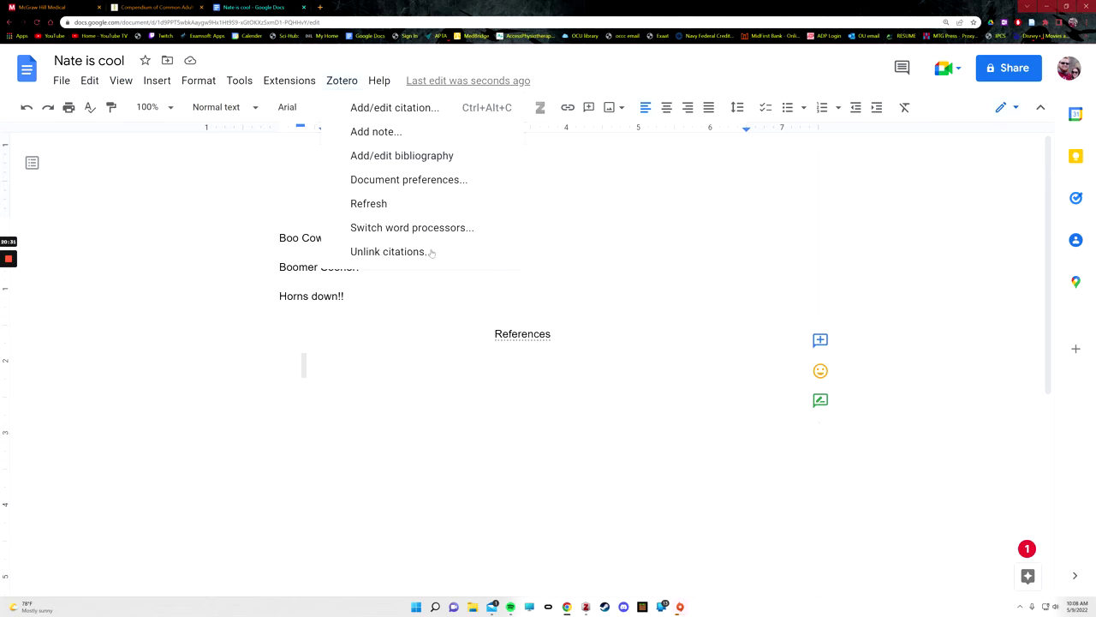
click(418, 156)
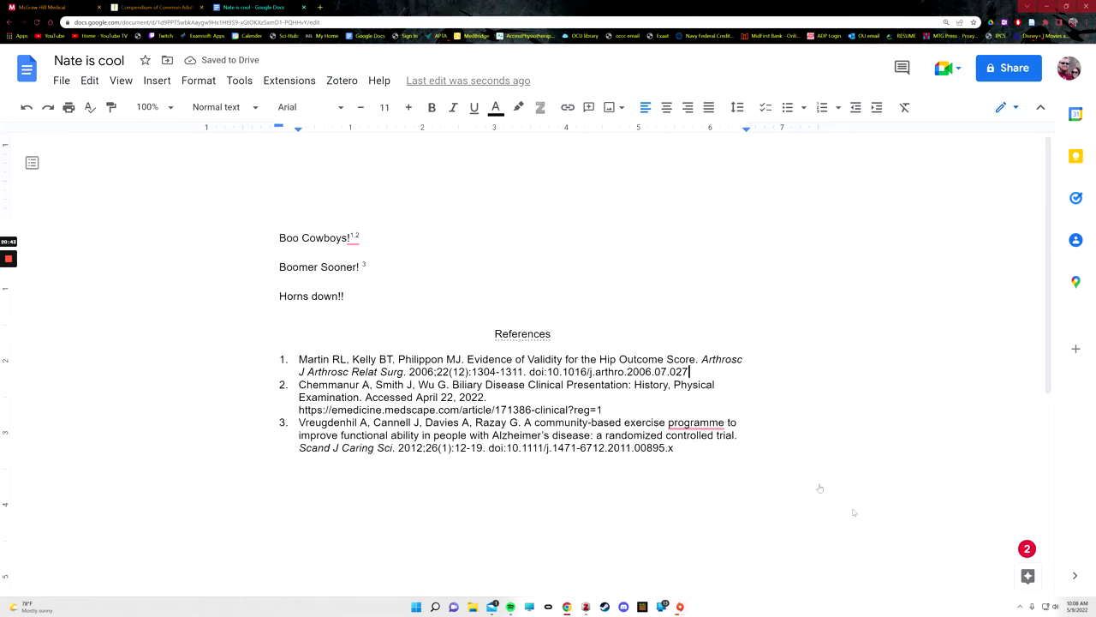
drag(282, 460, 515, 347)
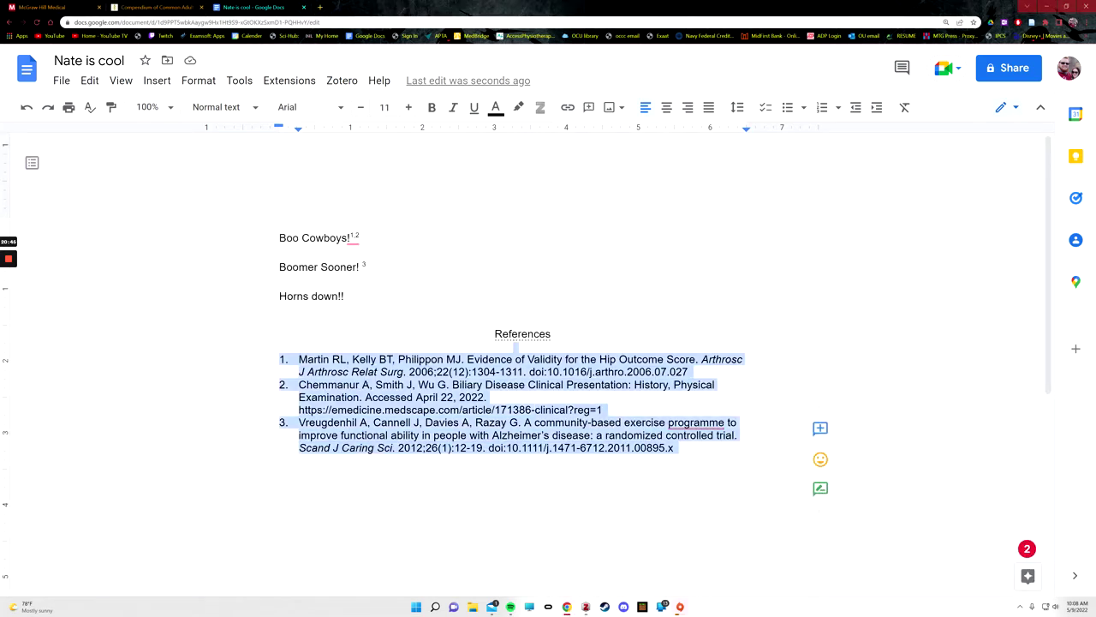
drag(676, 449, 515, 347)
click(281, 463)
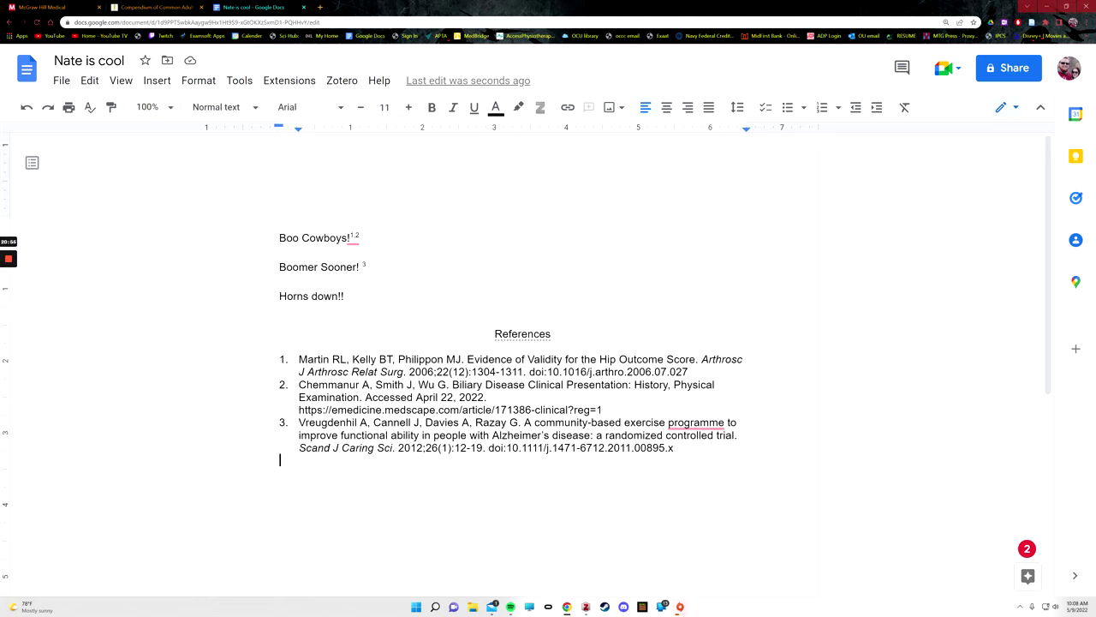
drag(370, 266, 279, 266)
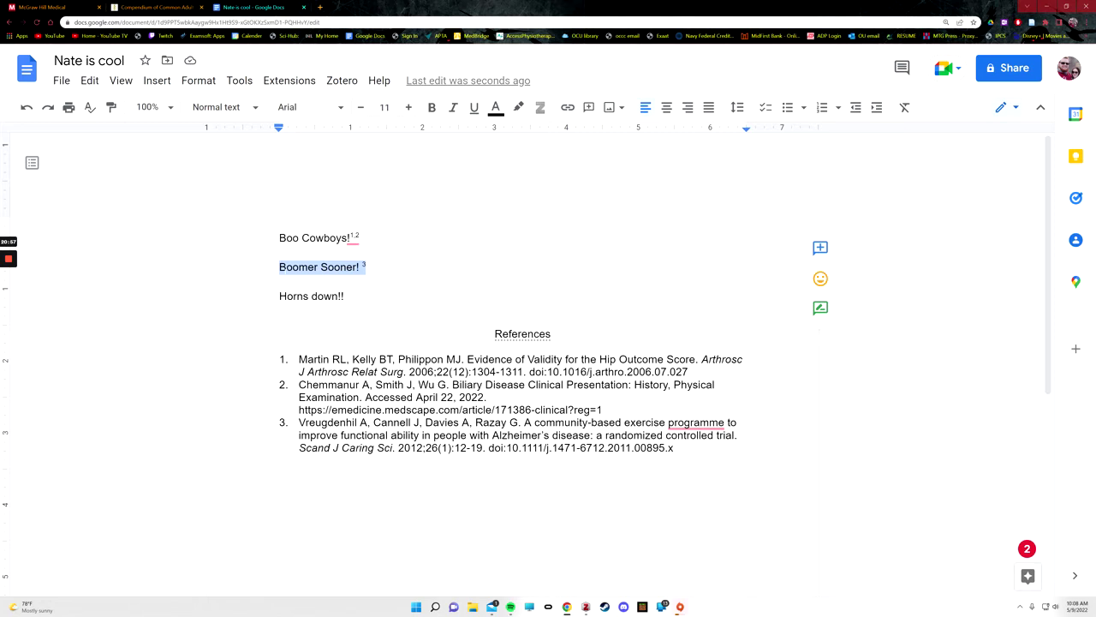
click(280, 222)
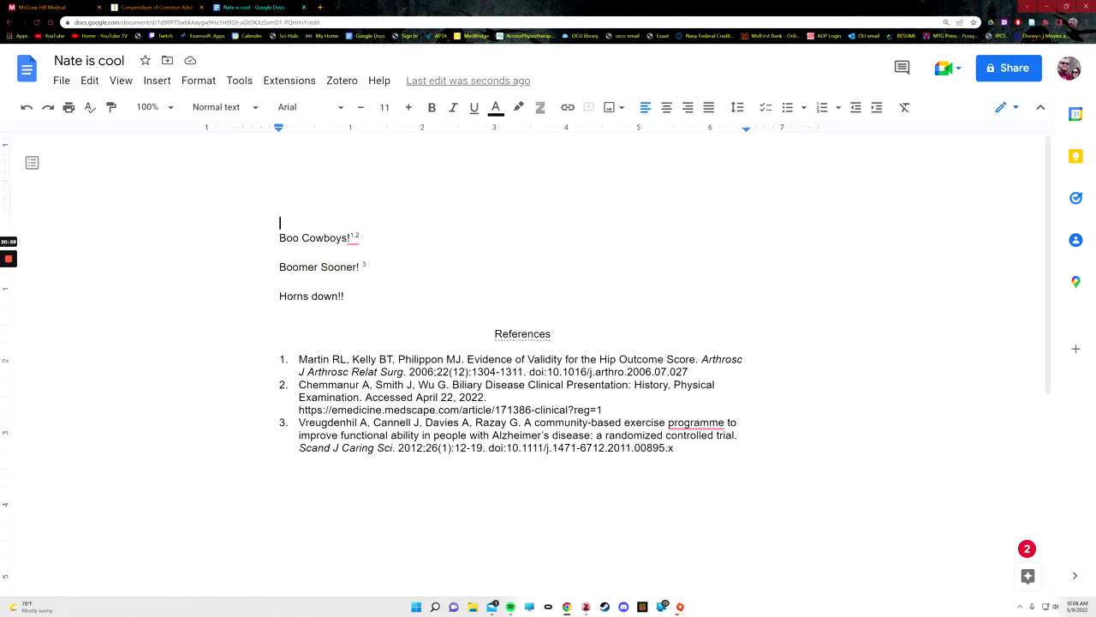
Step: Paste "Boomer Sooner!" with its citation above "Boo Cowboys!", and delete the original line and the blank line it leaves
text(Boomer Sooner! 1)
key(ctrl+shift+Left)
key(ctrl+shift+Left)
key(ctrl+shift+Left)
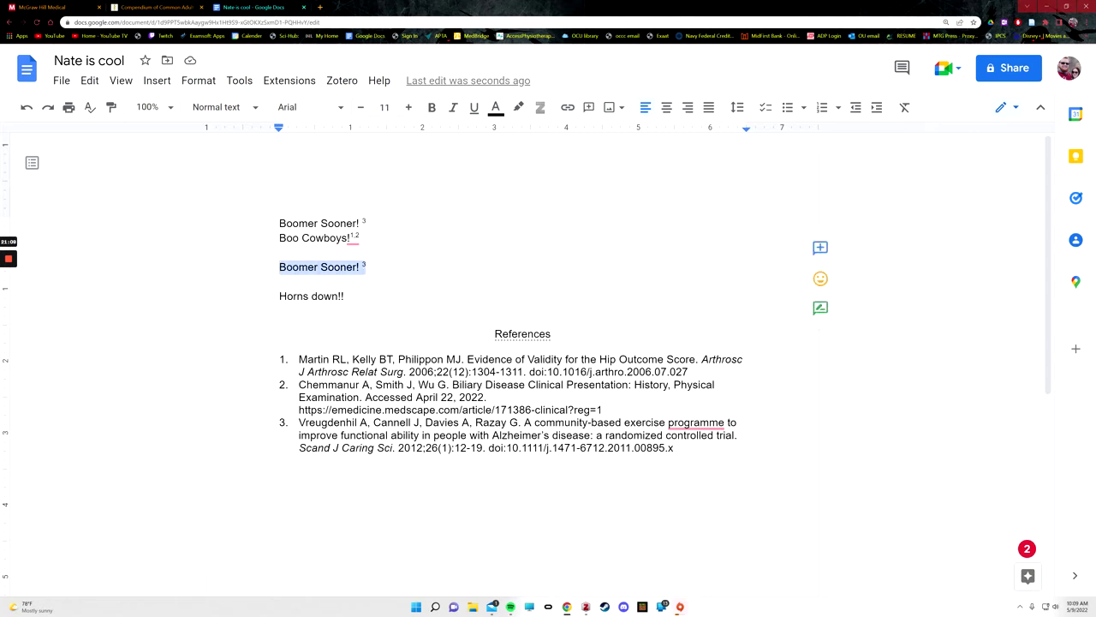
key(BackSpace)
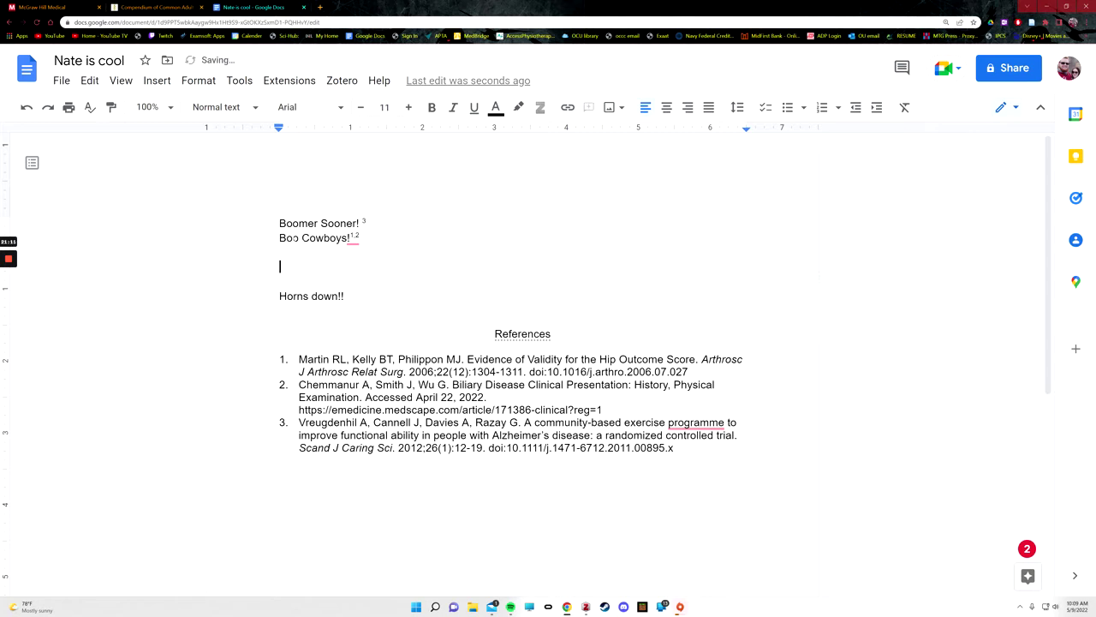
key(BackSpace)
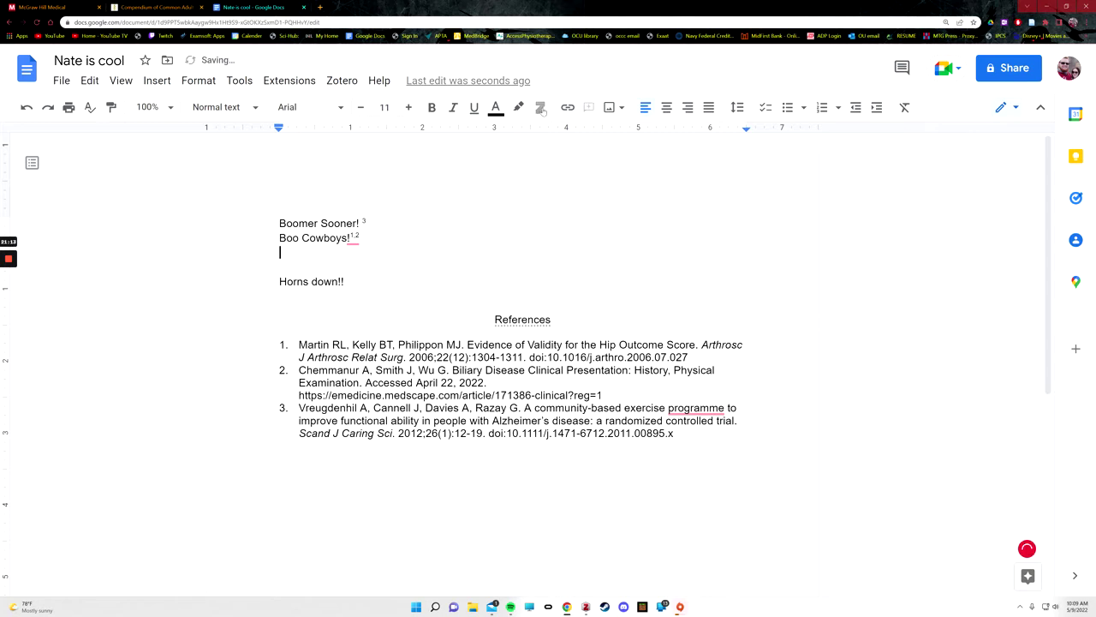
key(ctrl+alt+c)
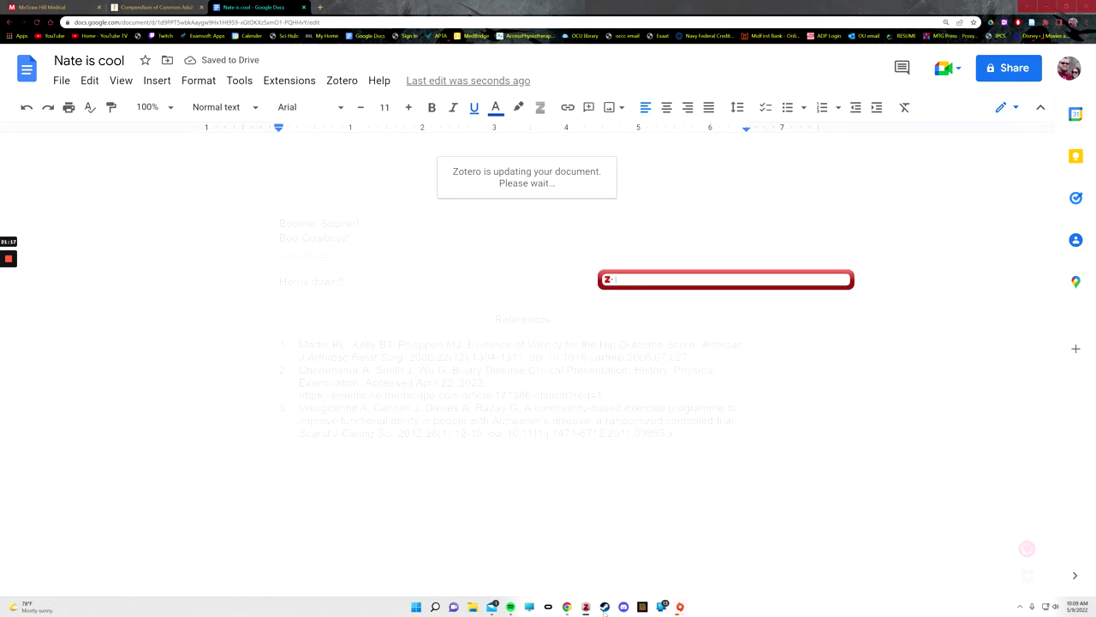
mouse_move(591, 607)
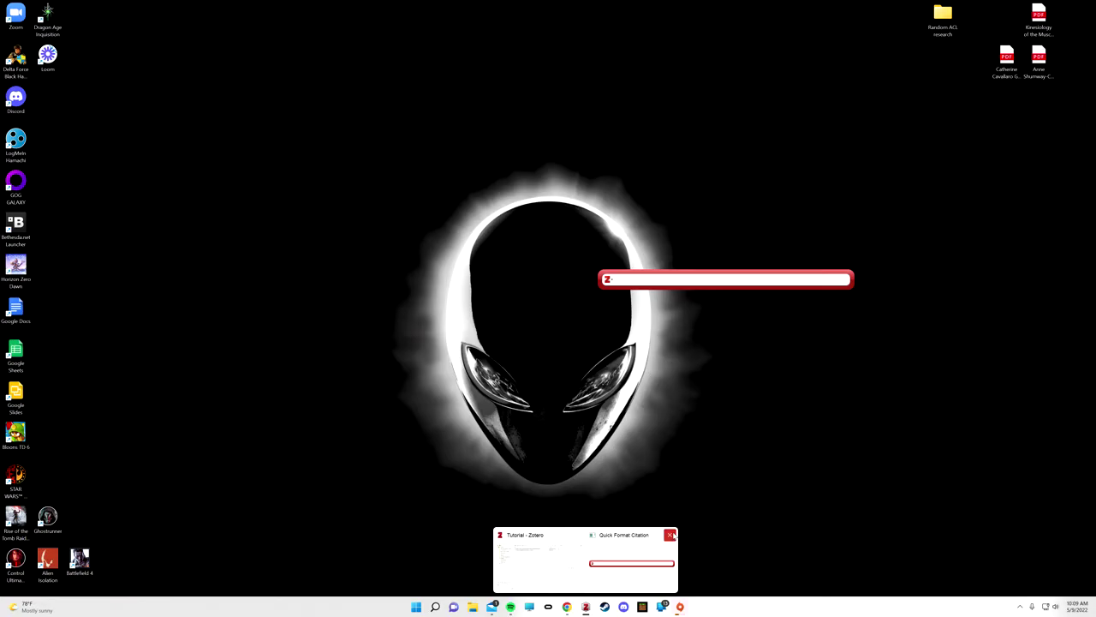
click(631, 561)
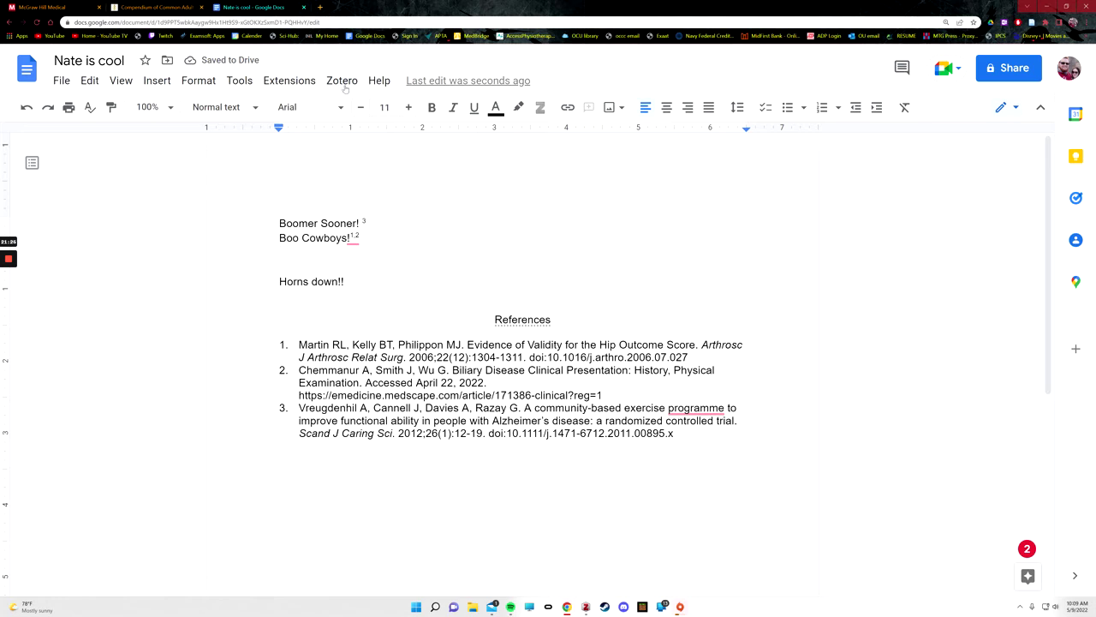
Step: Refresh the Zotero citations and bibliography to match the new order of the text
click(343, 82)
click(369, 204)
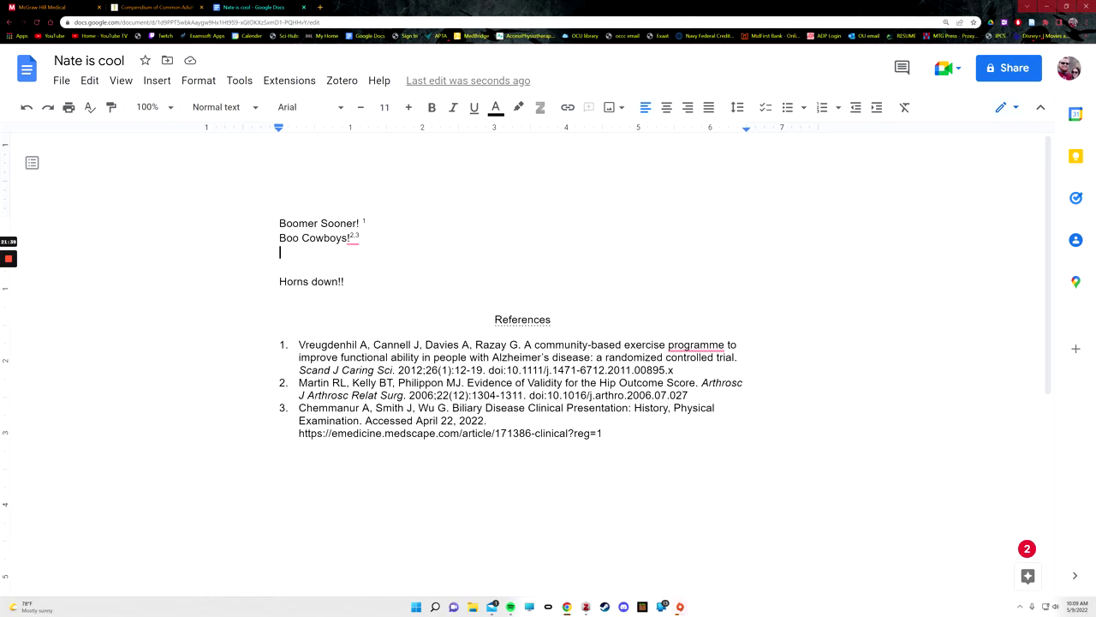
click(514, 357)
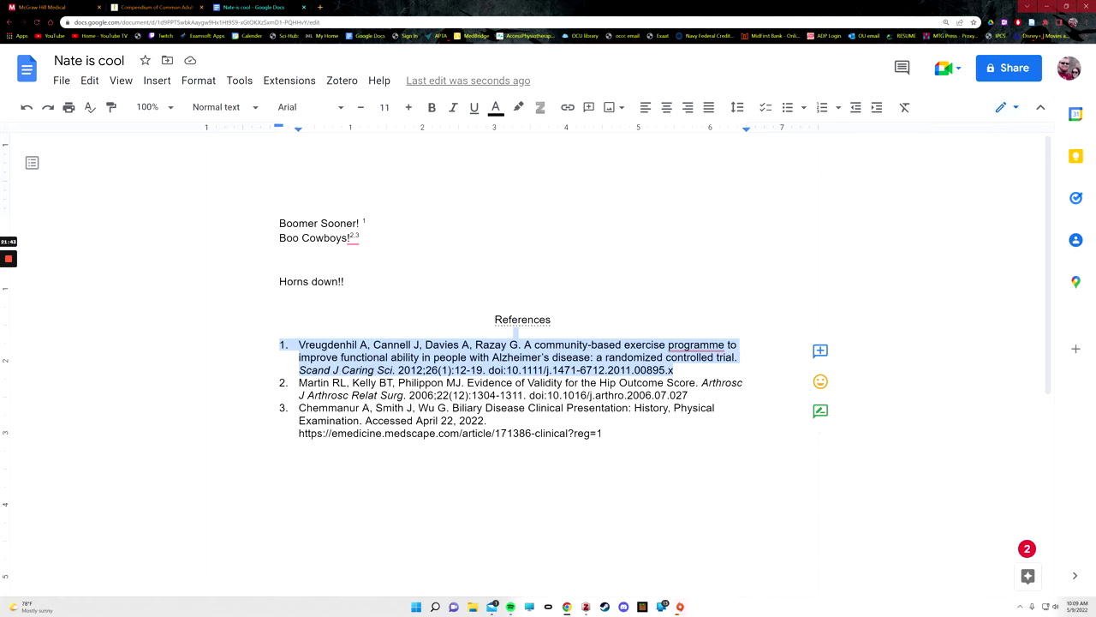
click(604, 432)
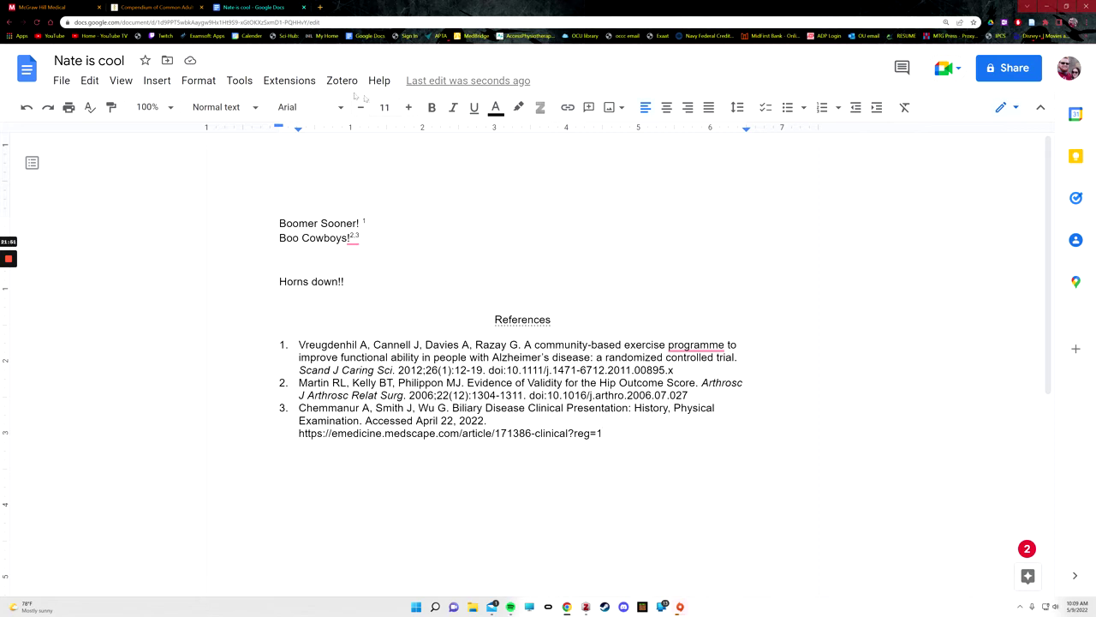
drag(603, 433, 282, 445)
click(604, 434)
click(586, 606)
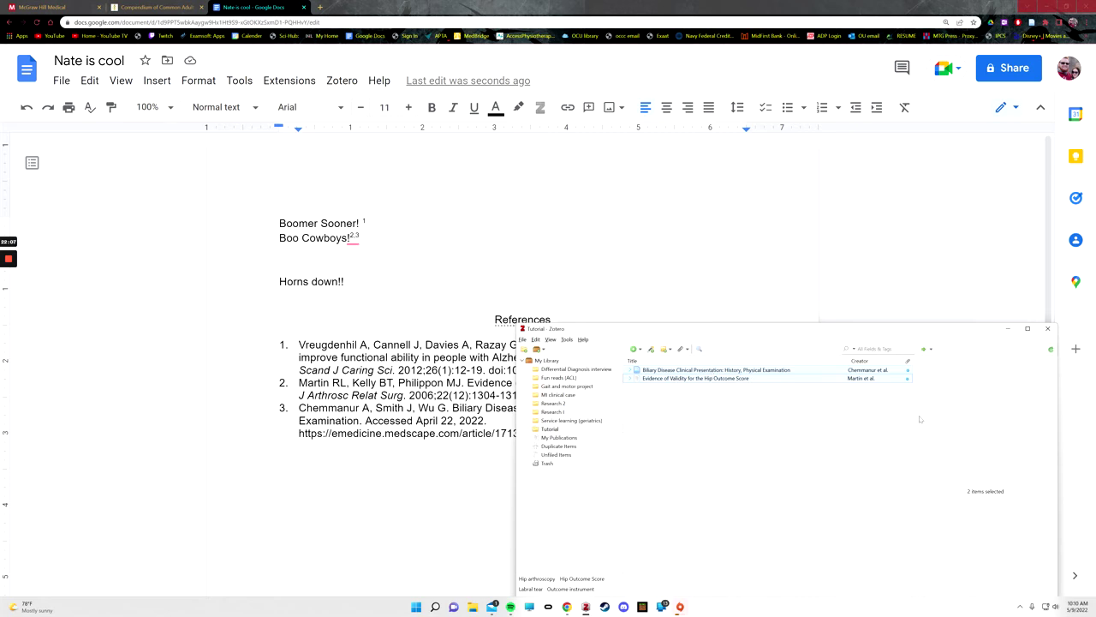
click(1007, 328)
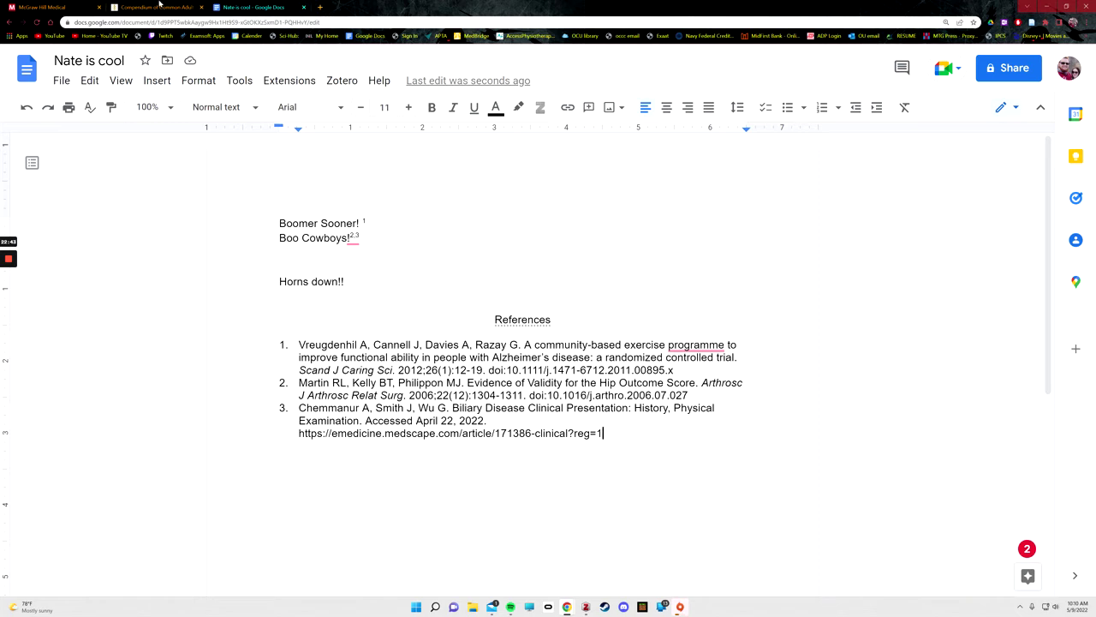
Step: Open the Google Scholar results for "Hip outcome score" in a new browser tab and view the reliability and responsiveness article
click(322, 9)
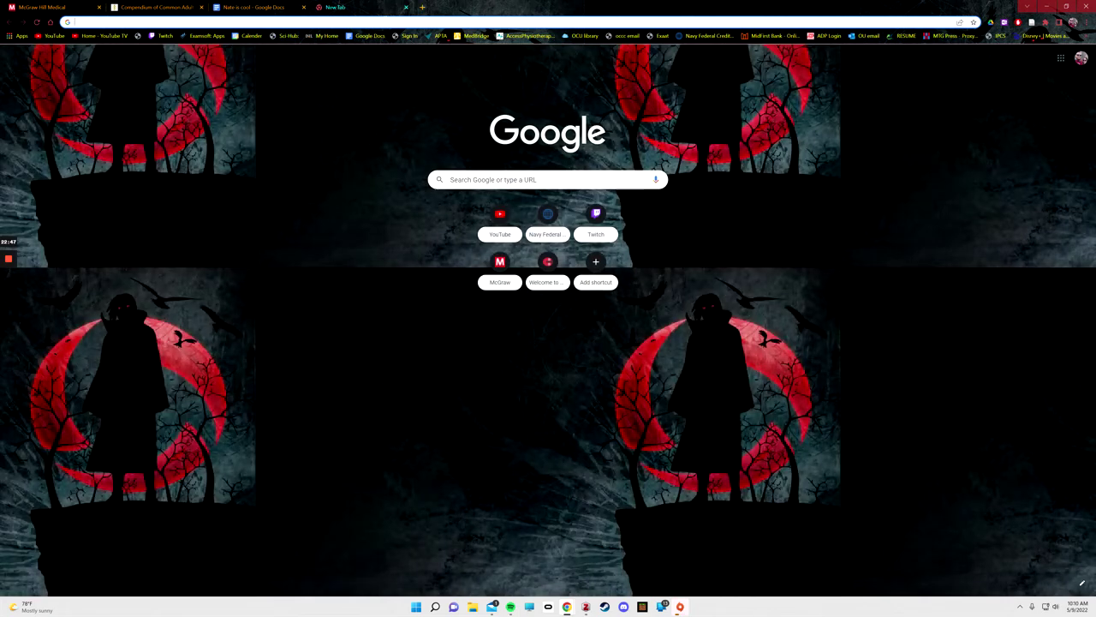
text(google s)
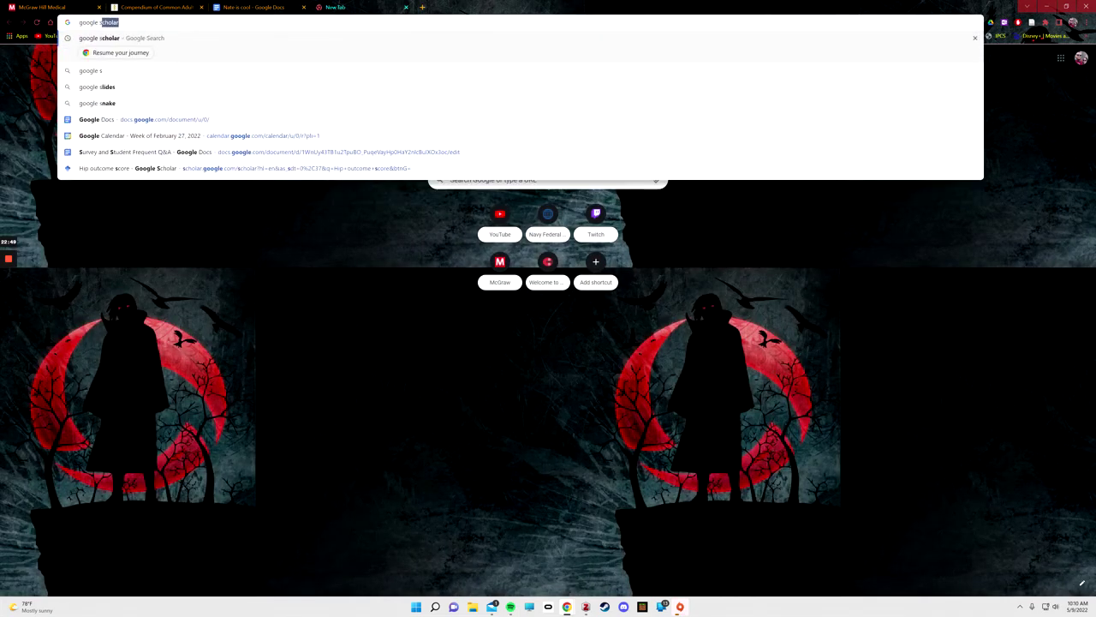
text(cholar)
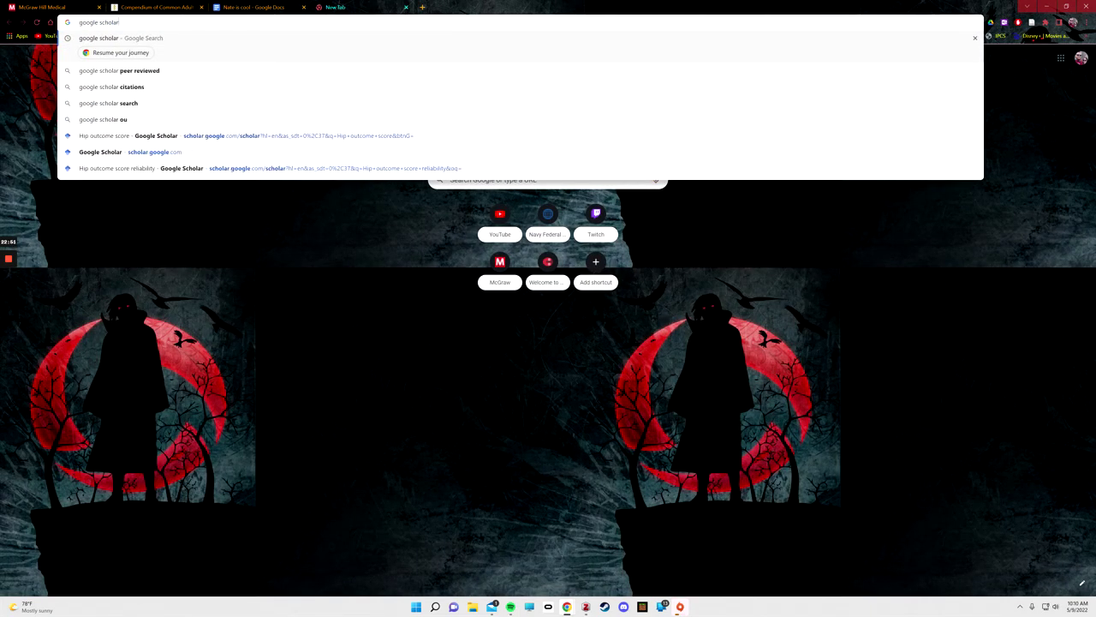
click(194, 139)
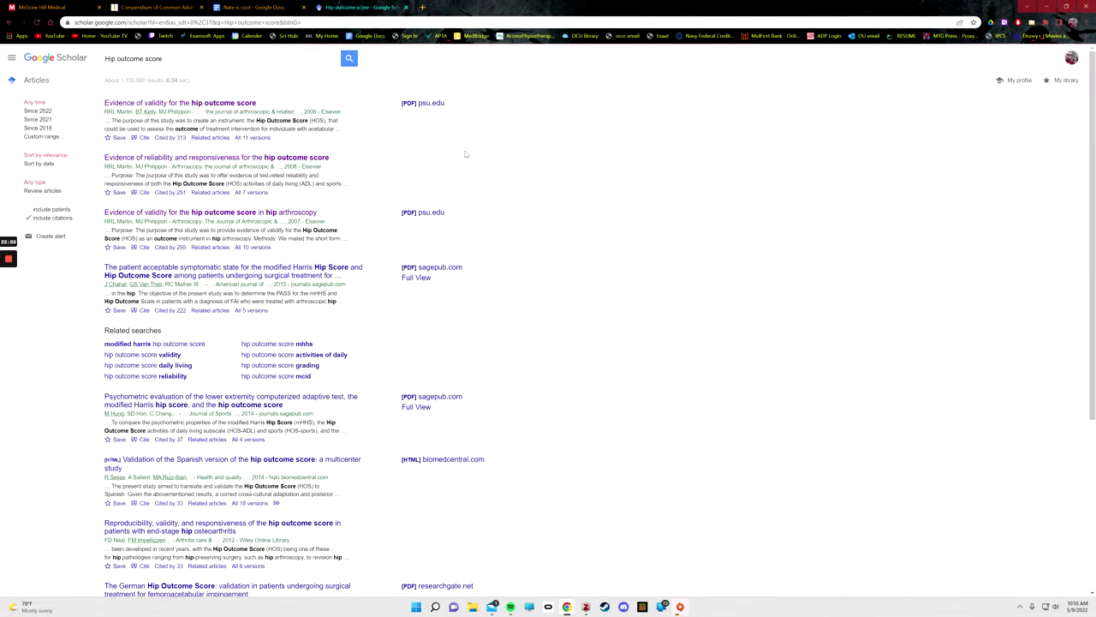
click(221, 158)
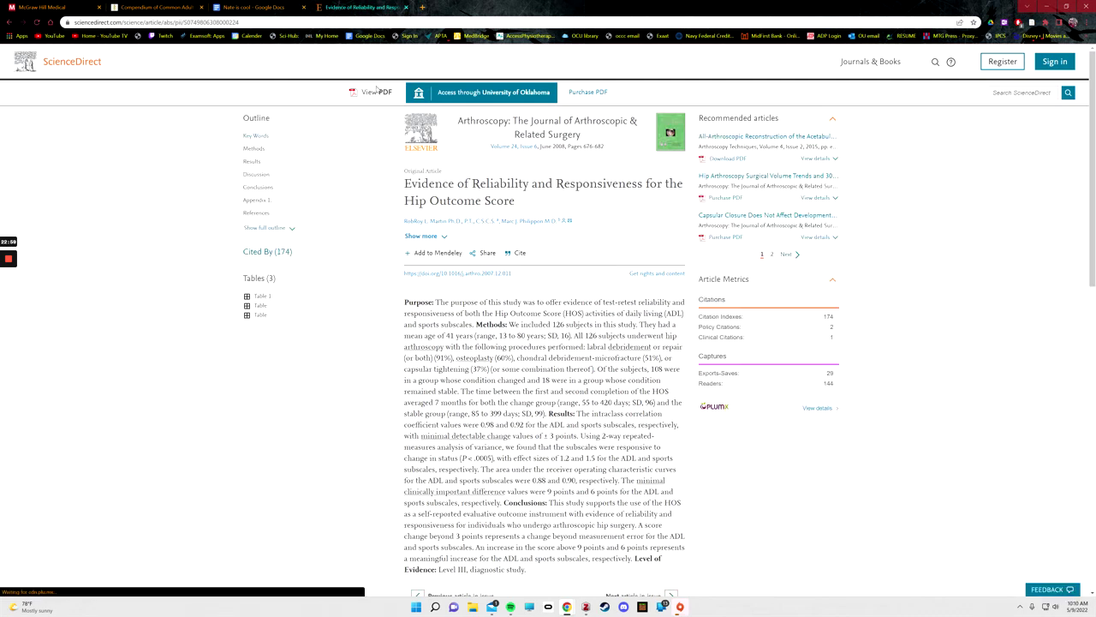
click(9, 22)
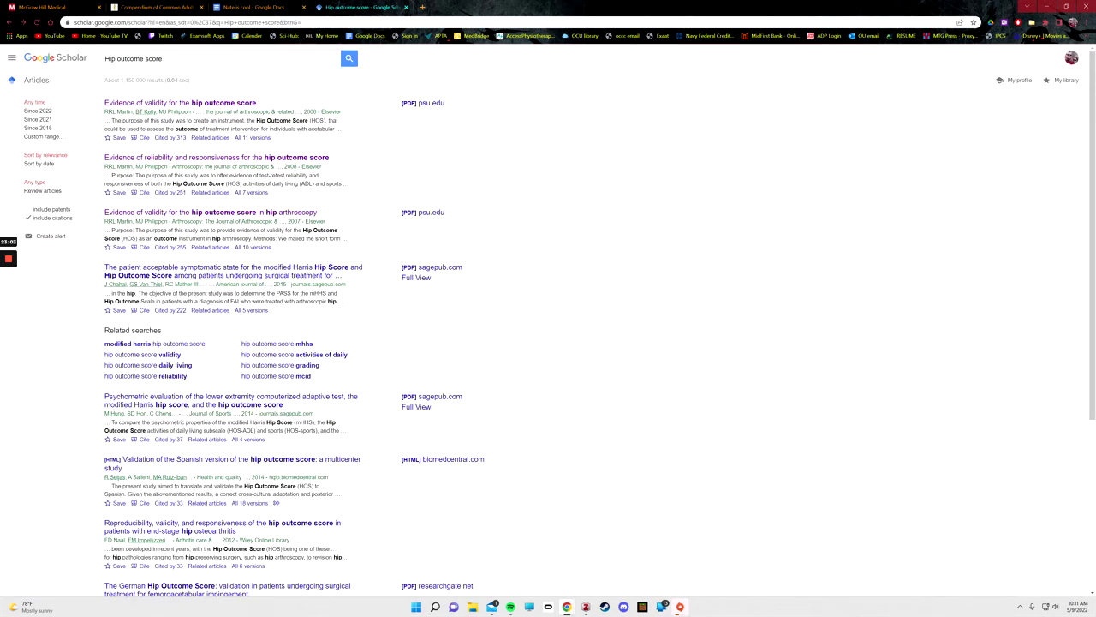
Step: Search Google Scholar for "non operative acl rehabilitation" and open the article on proposed practice guidelines for nonoperative ACL rehabilitation
click(106, 58)
key(ctrl+a)
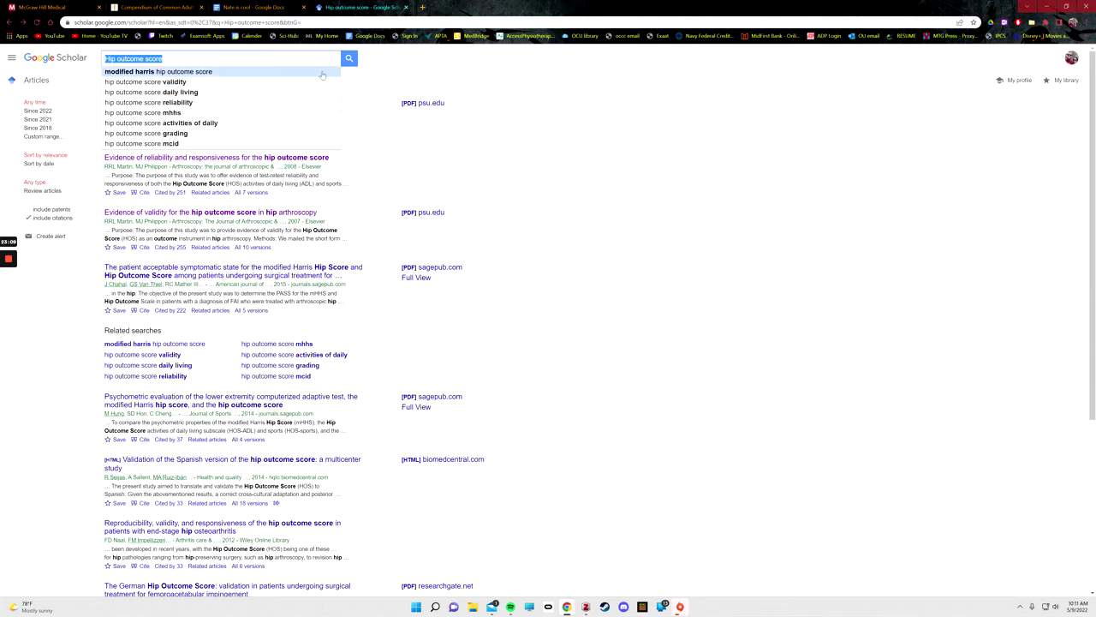
text(non operative acl rehabilitation)
key(Return)
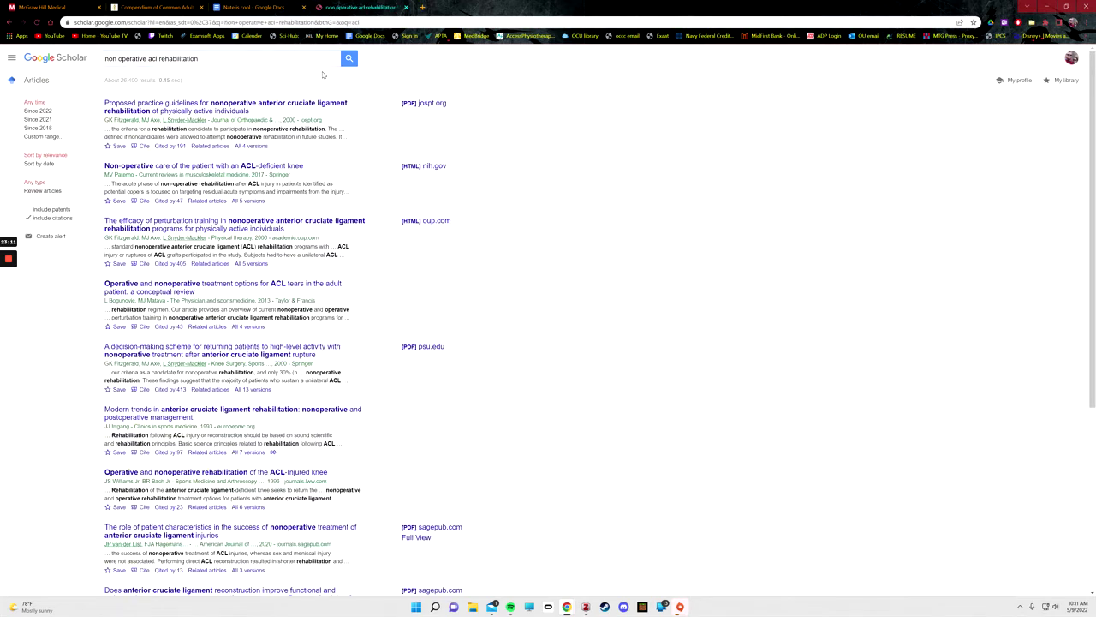
click(286, 110)
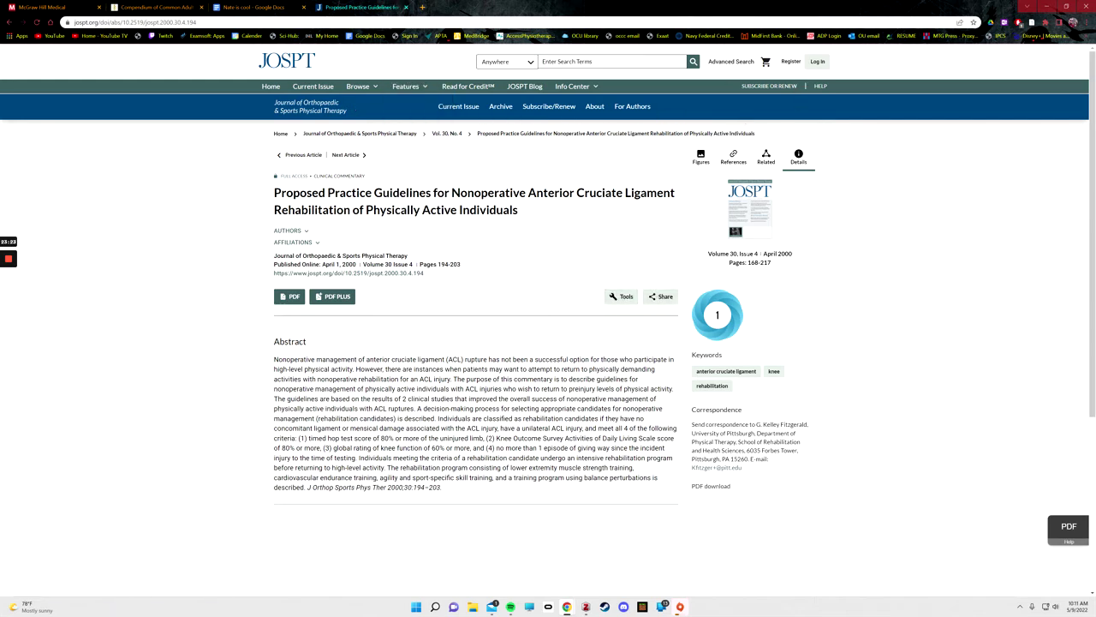
Step: Open the article's PDF and save that page to the Tutorial collection with the Zotero connector
scroll(612, 331, down, 5)
scroll(417, 264, up, 5)
click(291, 298)
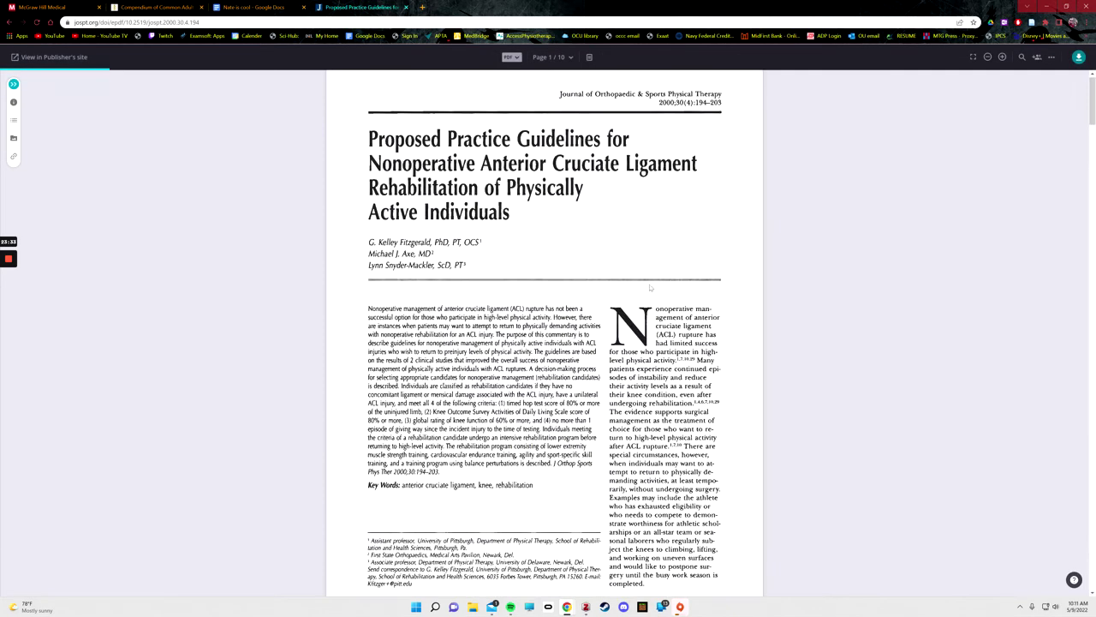
scroll(608, 200, down, 2)
scroll(608, 199, up, 1)
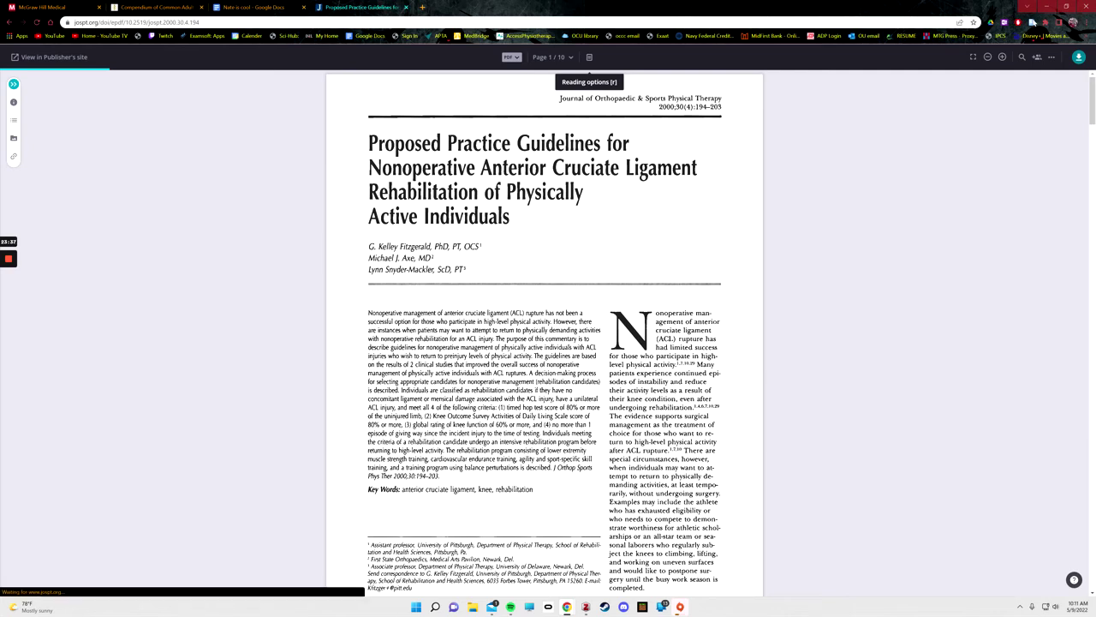
click(1033, 23)
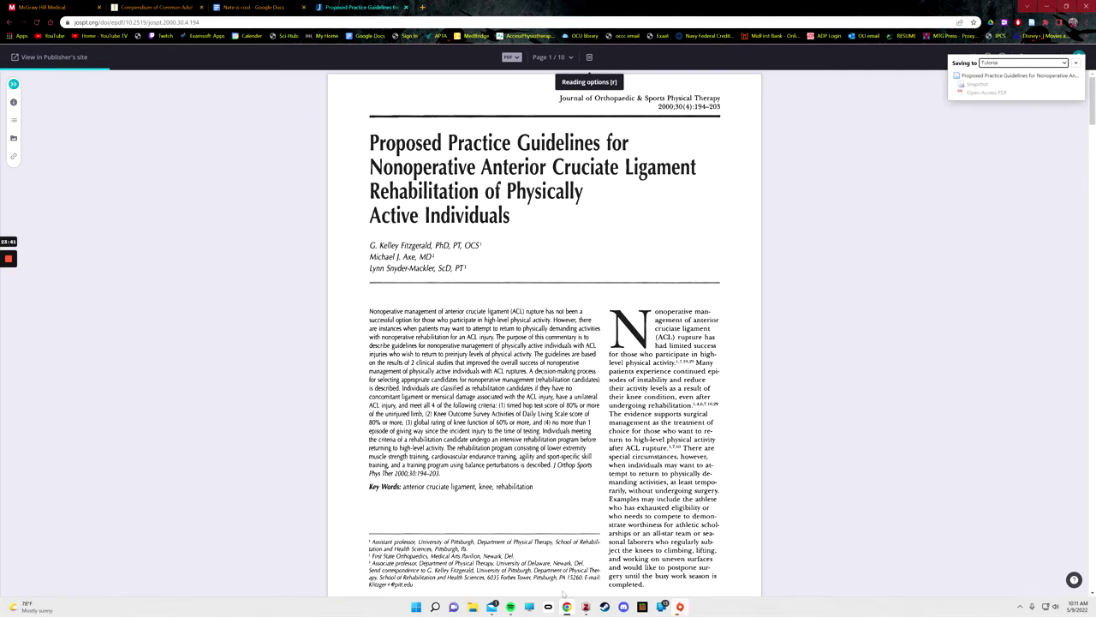
Step: Check in Zotero which author and publication details were captured for the item saved from the PDF page
click(586, 606)
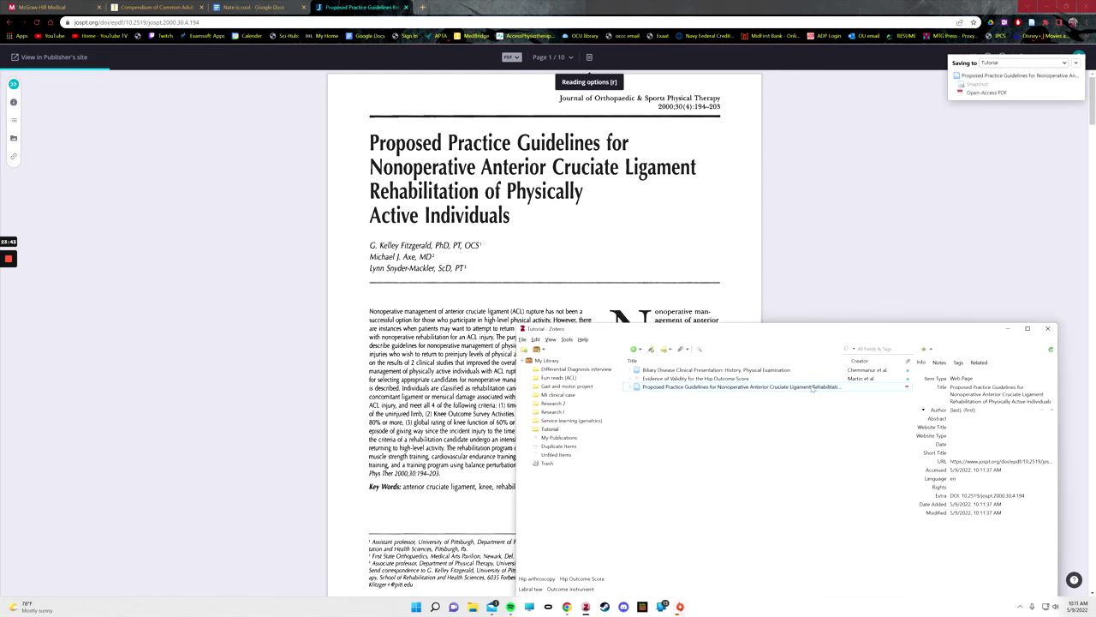
click(970, 412)
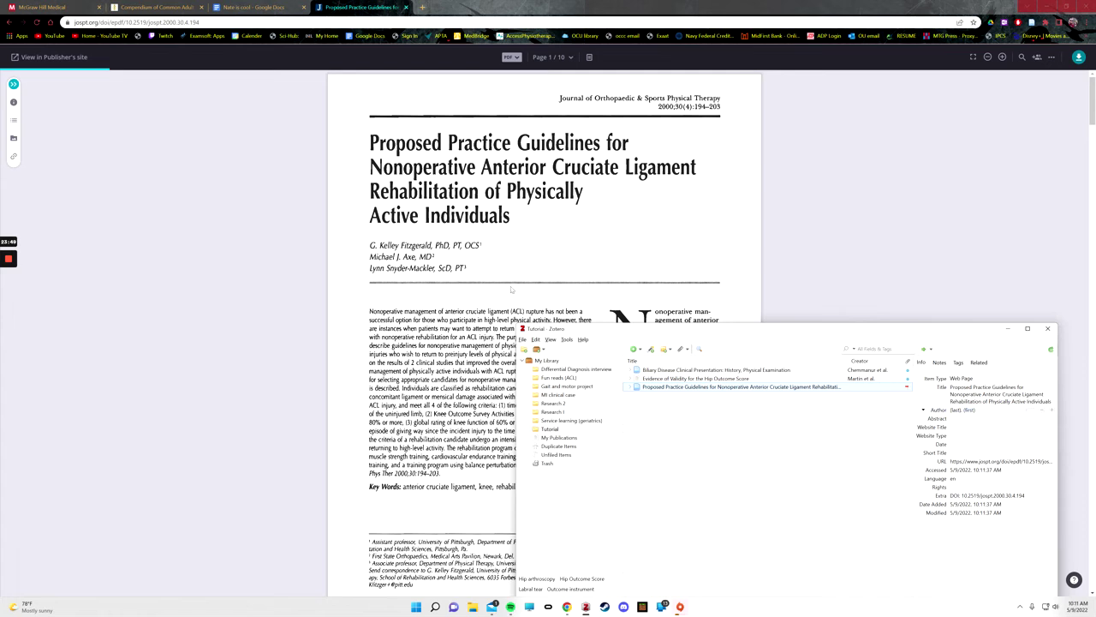
click(985, 404)
Step: Return to the article's abstract page, save it to the Tutorial collection, and switch to Zotero
click(9, 23)
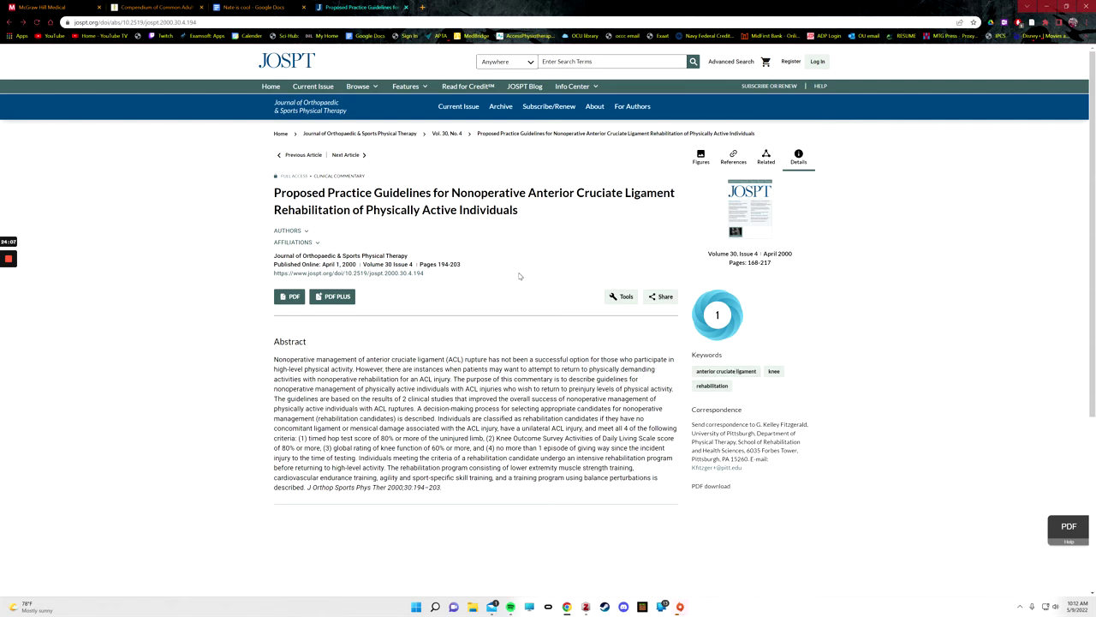
click(1032, 23)
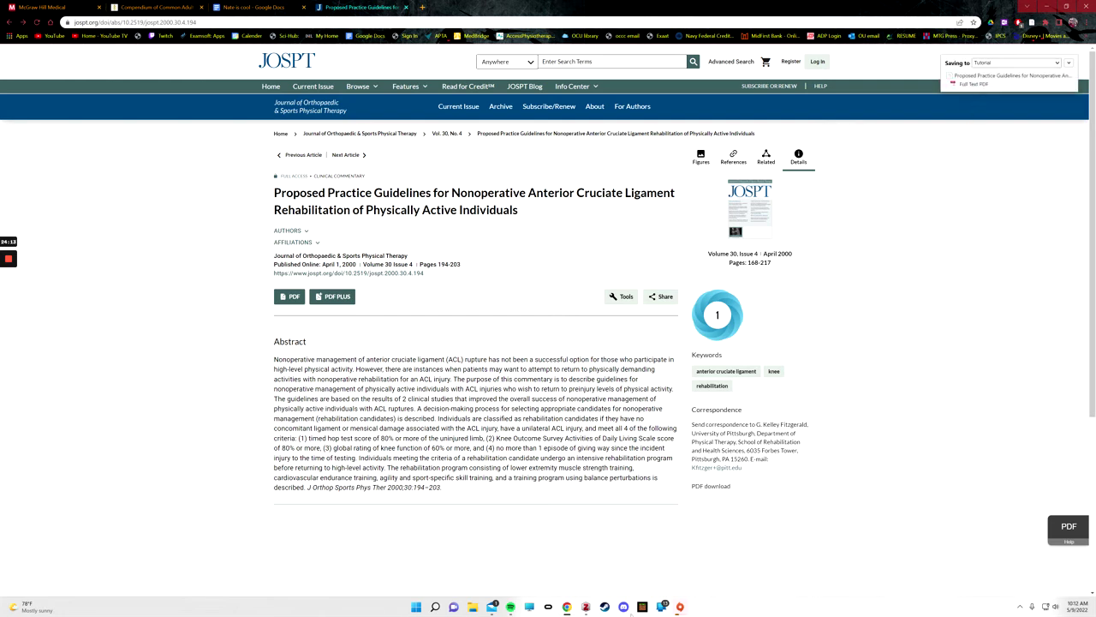
mouse_move(584, 608)
click(584, 566)
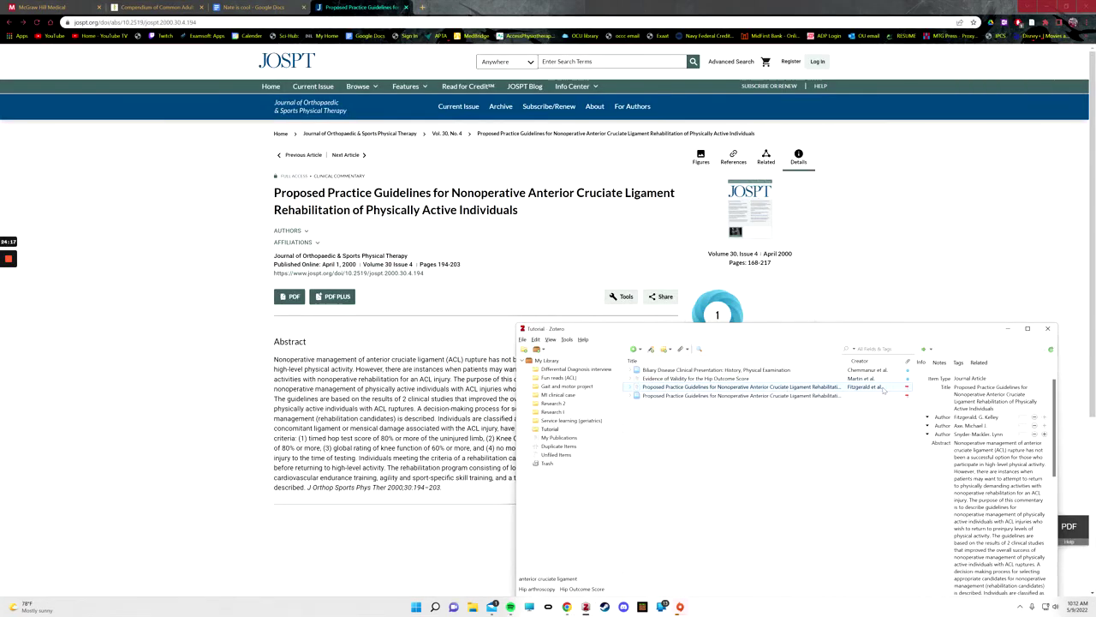
Step: Examine the authors and abstract of the item saved from the article's abstract page
click(977, 426)
click(996, 505)
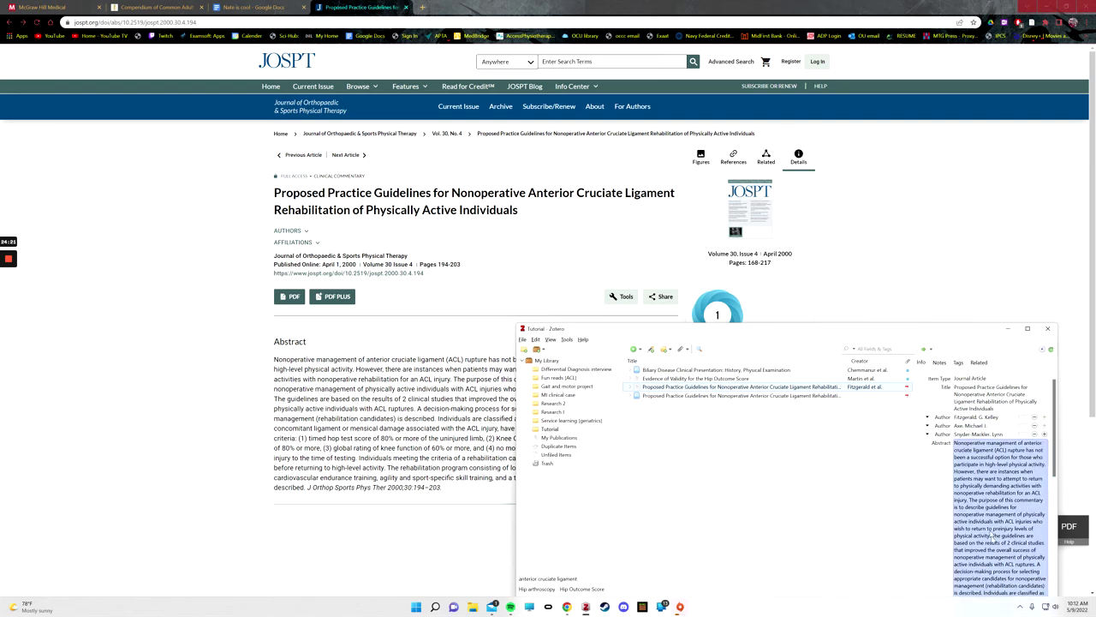
scroll(996, 505, down, 5)
scroll(985, 479, up, 5)
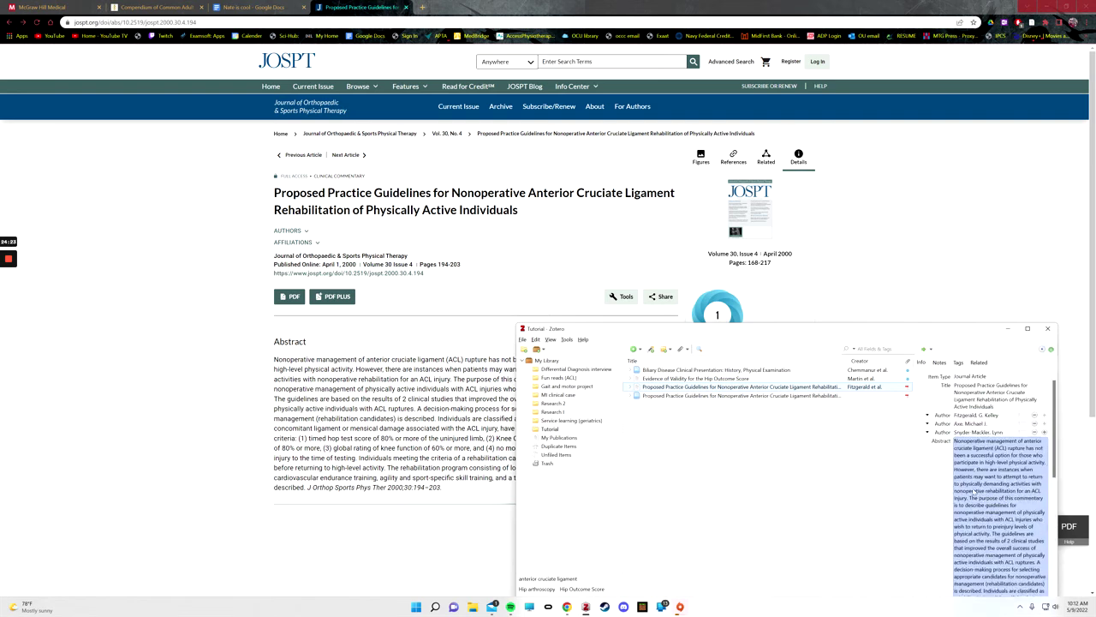
click(981, 457)
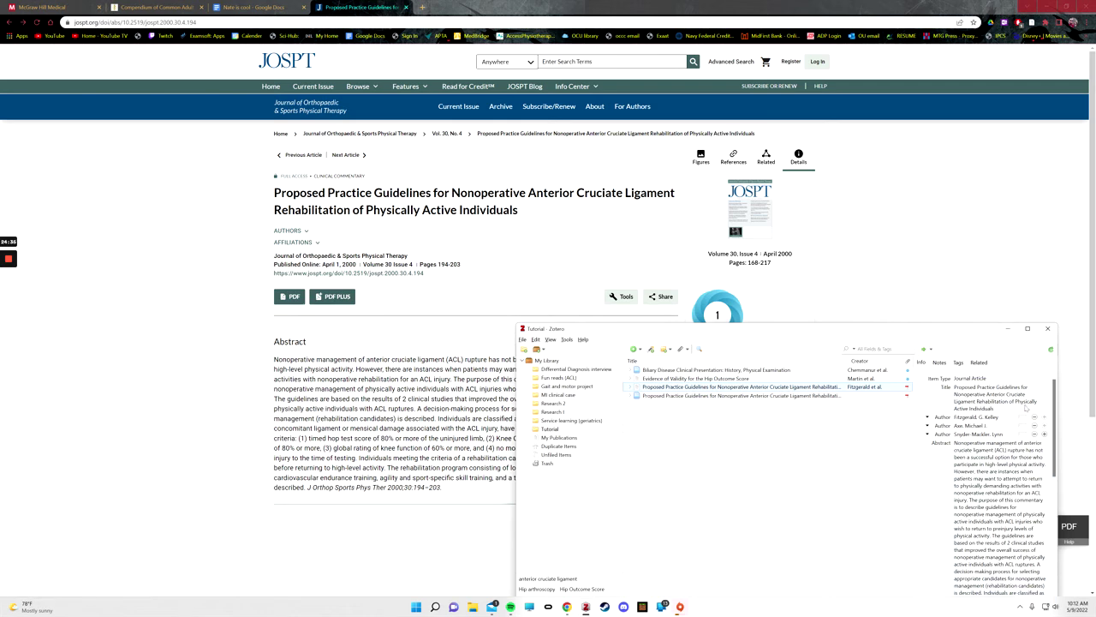
Step: Lowercase the initials of "Practice", "Guidelines", "Nonoperative", "Anterior" and "Cruciate" in the new journal article's title
click(1021, 407)
click(990, 391)
click(989, 389)
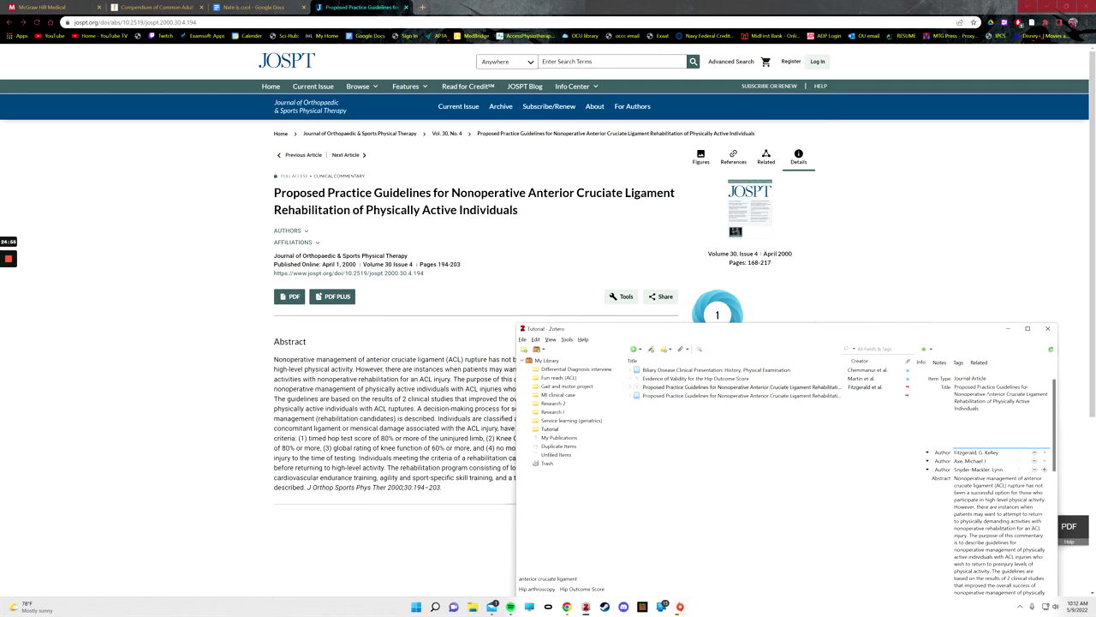
key(BackSpace)
text(p)
click(998, 387)
key(BackSpace)
text(g)
click(957, 394)
key(BackSpace)
text(n)
click(988, 394)
key(BackSpace)
text(a)
Step: Reposition the Zotero window and review the journal article's remaining fields, including publication, volume, issue, pages and date
drag(957, 332, 828, 206)
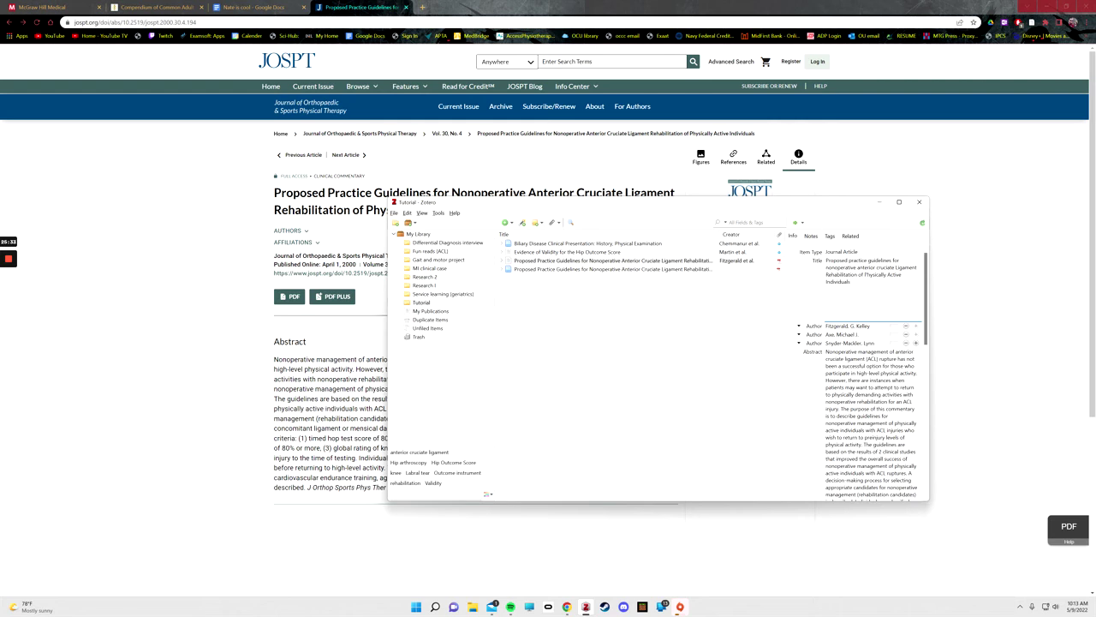
mouse_move(850, 281)
mouse_down()
mouse_move(826, 260)
mouse_move(826, 280)
mouse_move(826, 268)
mouse_move(826, 281)
mouse_move(850, 281)
mouse_up()
key(Tab)
key(Tab)
key(Tab)
key(Tab)
key(Tab)
key(Tab)
key(Tab)
key(Tab)
key(Tab)
key(Tab)
key(Tab)
key(Tab)
key(Tab)
key(Tab)
key(Tab)
key(Tab)
key(Tab)
key(Tab)
key(Tab)
key(Tab)
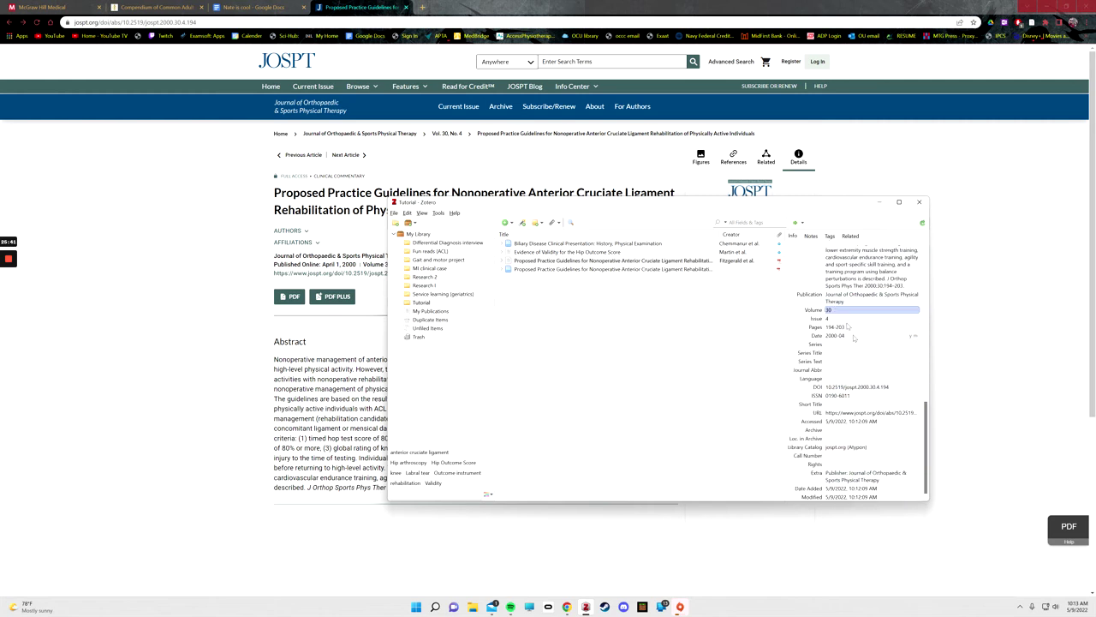
click(848, 310)
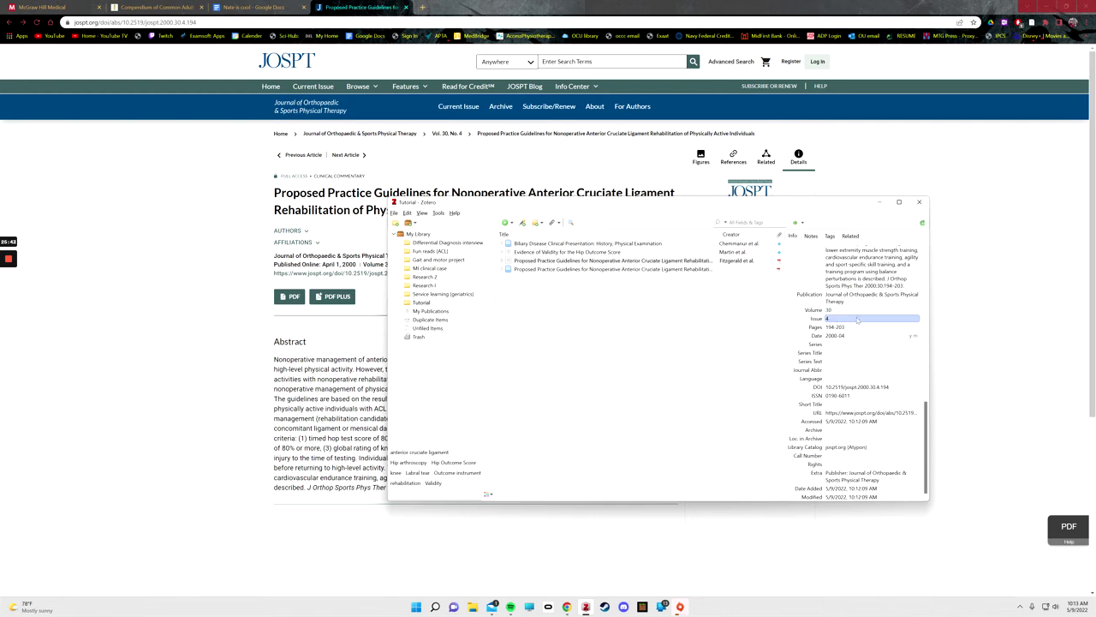
Step: Check the journal article's identifier, access and catalog fields, and return to its title at the start of the details
click(895, 388)
key(Tab)
key(Tab)
key(Tab)
key(Tab)
key(Tab)
key(Tab)
key(Tab)
key(Tab)
key(Tab)
key(Tab)
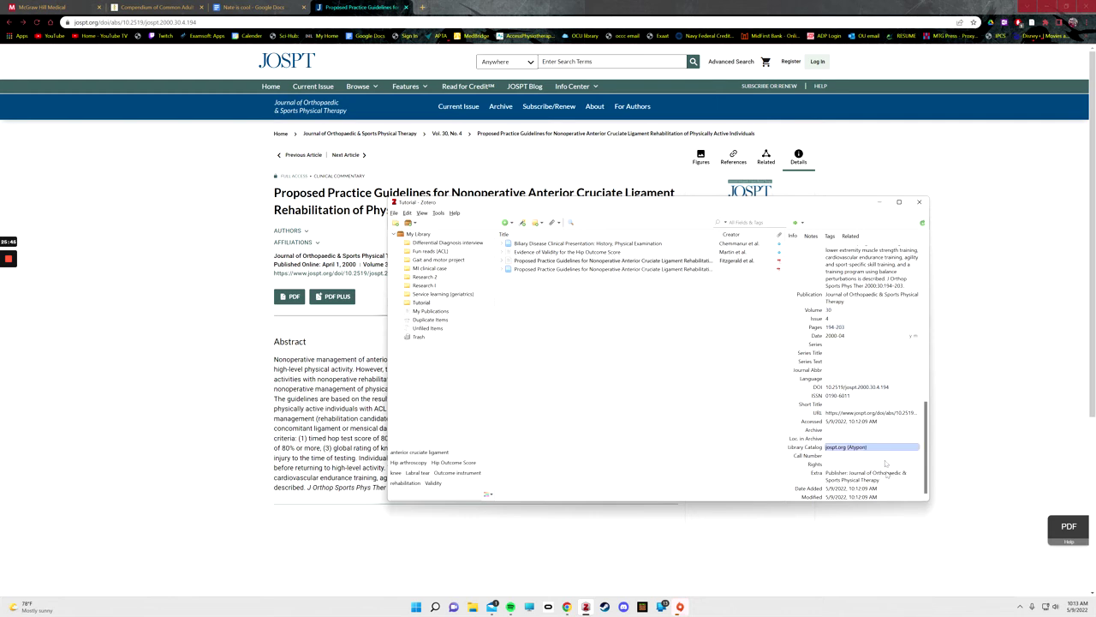
key(shift+Tab)
key(shift+Tab)
key(shift+Tab)
key(shift+Tab)
key(shift+Tab)
key(shift+Tab)
key(shift+Tab)
key(shift+Tab)
key(shift+Tab)
key(shift+Tab)
key(shift+Tab)
key(shift+Tab)
key(shift+Tab)
key(shift+Tab)
key(shift+Tab)
key(shift+Tab)
key(shift+Tab)
key(shift+Tab)
key(shift+Tab)
key(shift+Tab)
key(Escape)
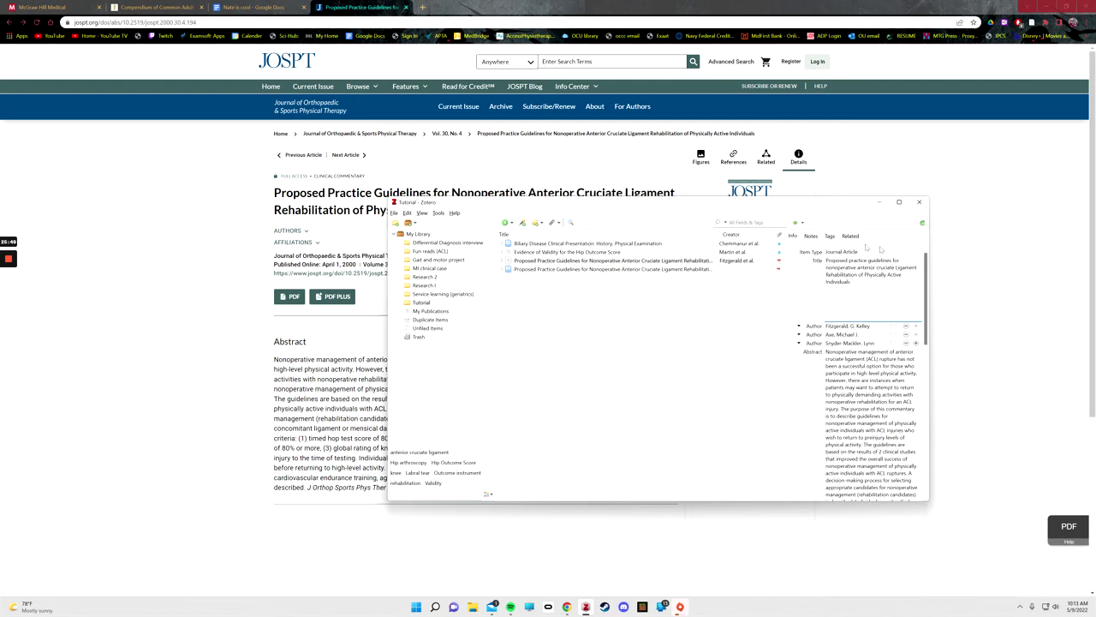
Step: Inspect the journal article's abstract and first author entries without changing them, and minimize Zotero
click(870, 387)
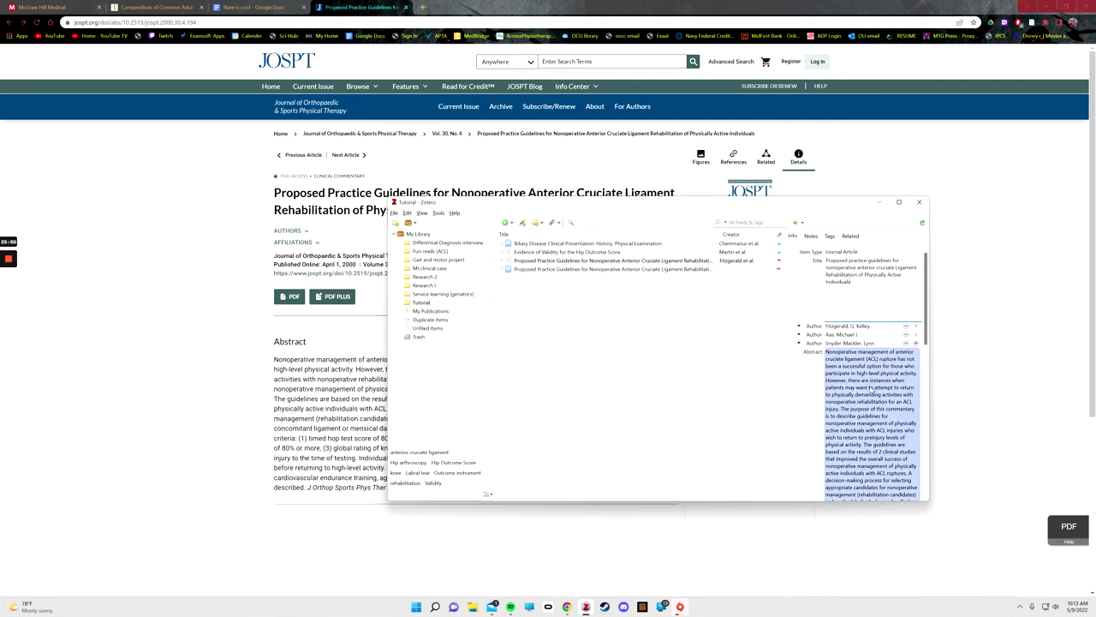
key(Escape)
click(870, 430)
click(852, 326)
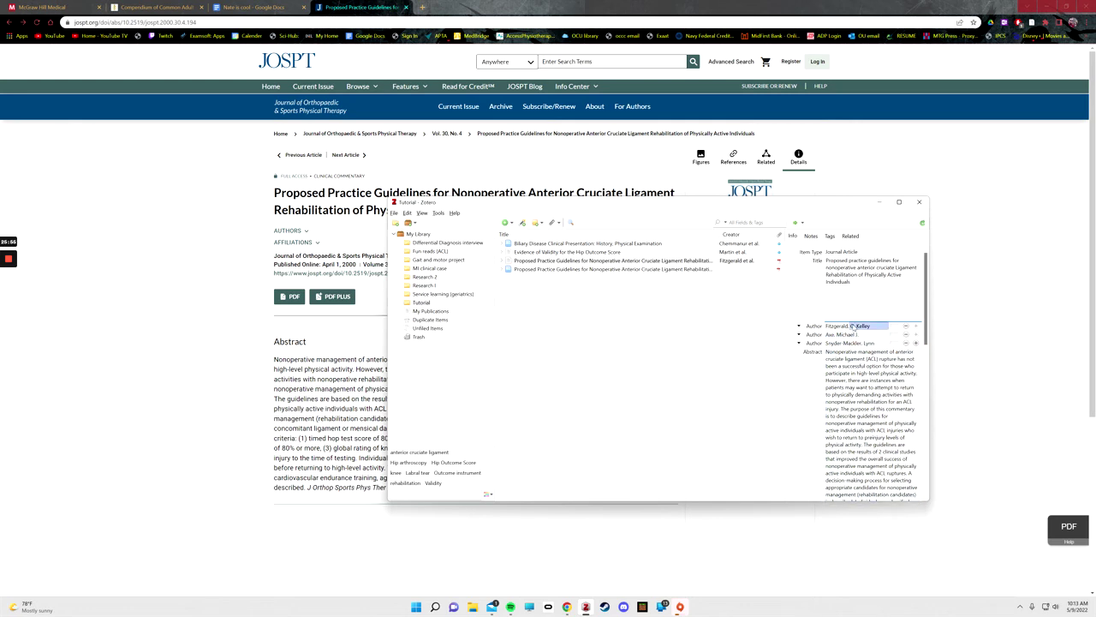
key(Escape)
click(883, 203)
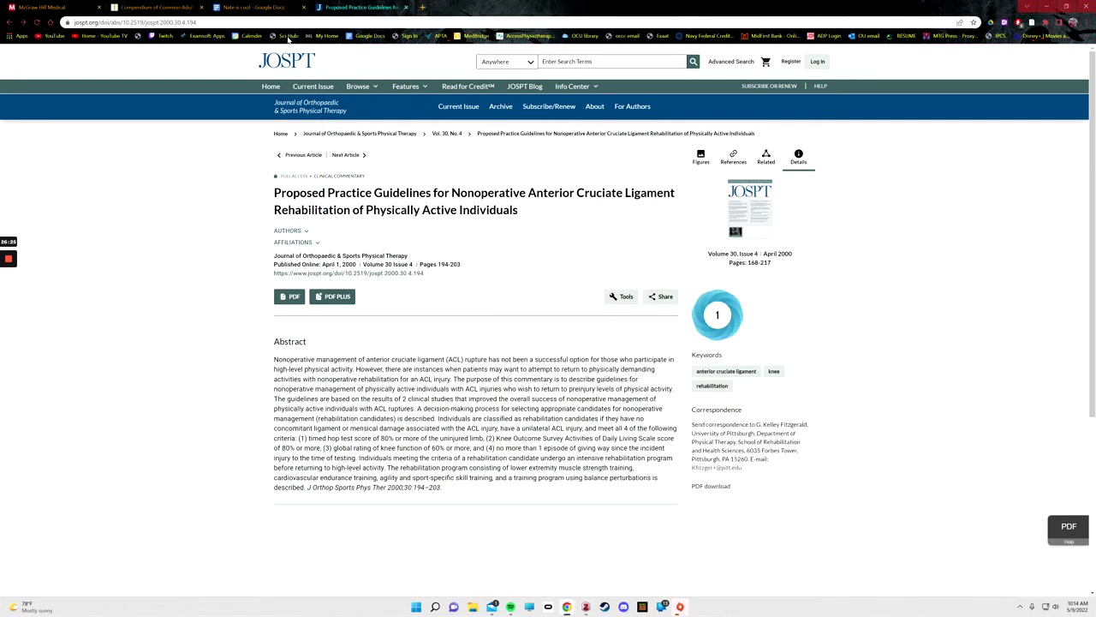
Step: Search the web for "sci hub" and open the sci-hub.se site
click(386, 23)
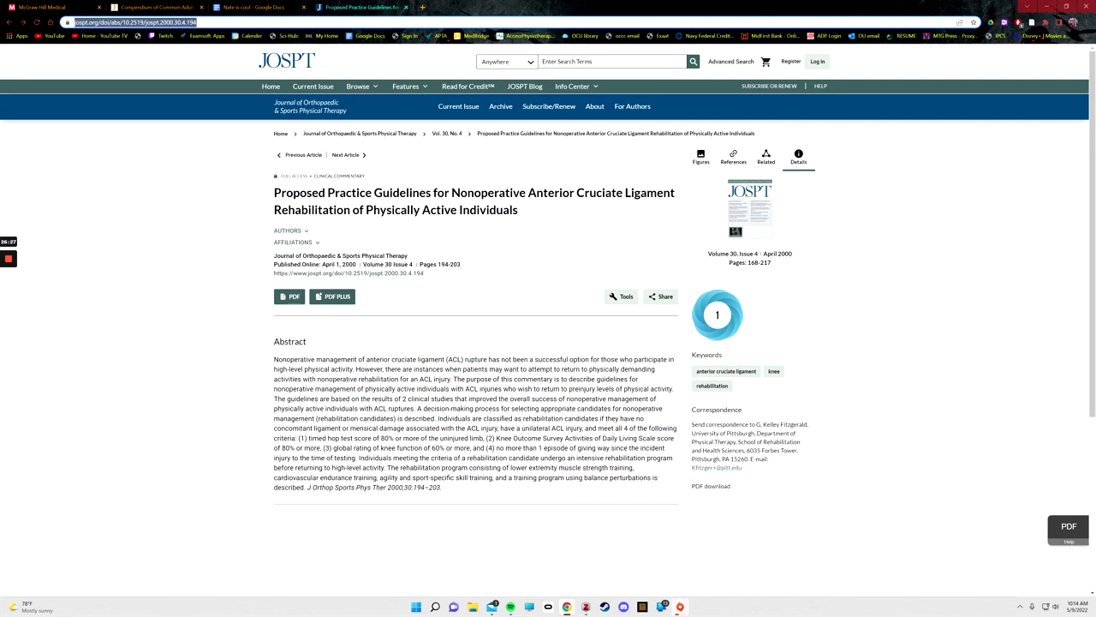
text(sci)
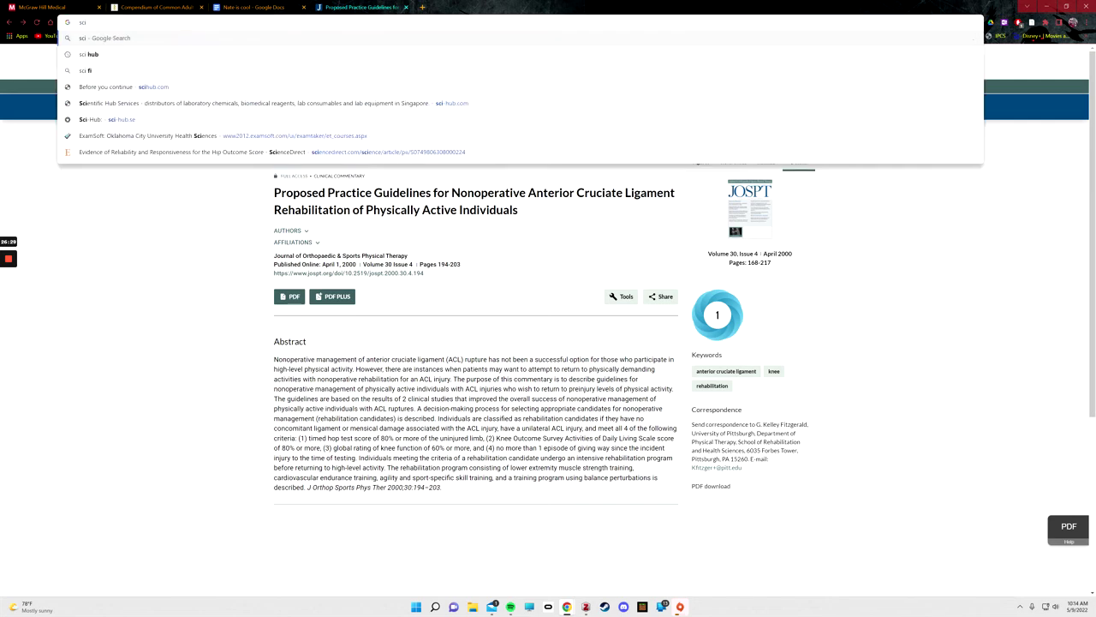
text( hub)
key(Return)
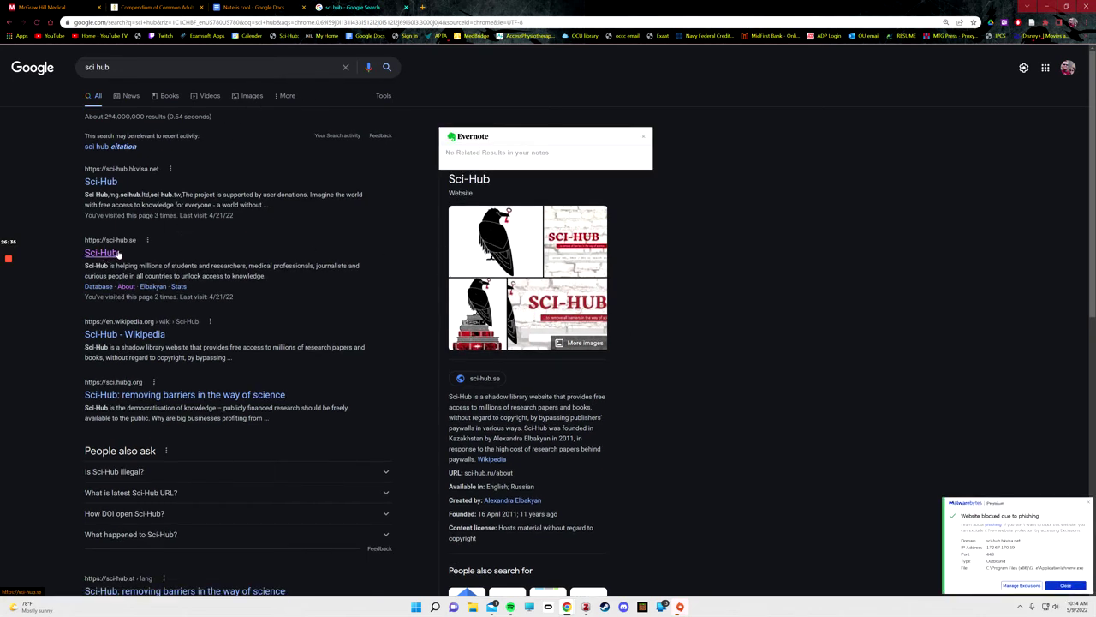
click(112, 252)
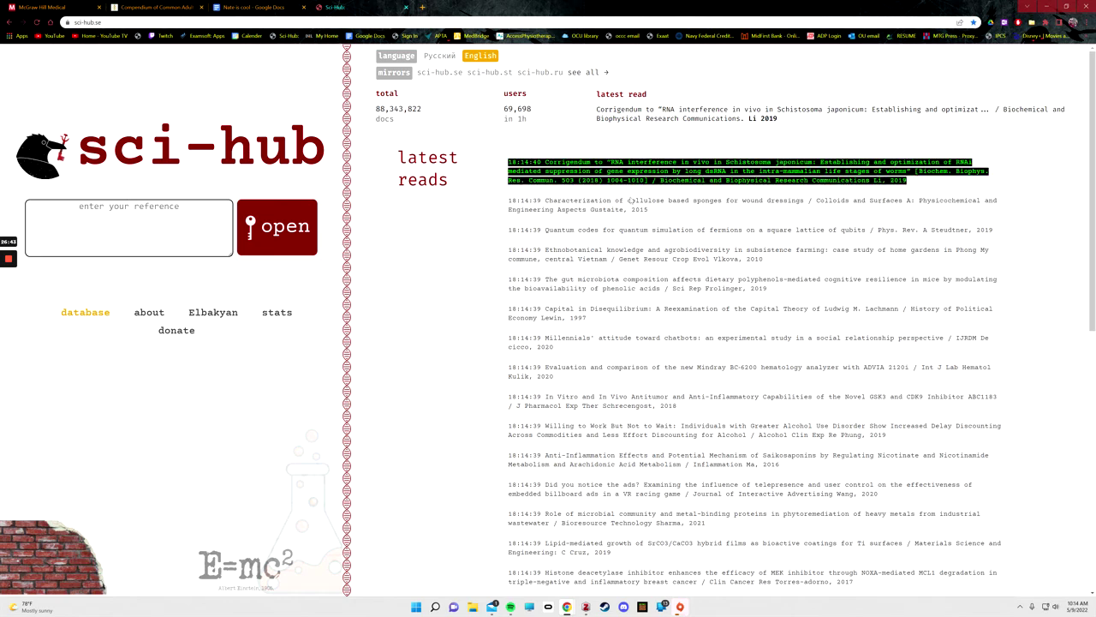
Step: Open Google Scholar in a new browser tab and search it for "Hip outcome score"
click(257, 7)
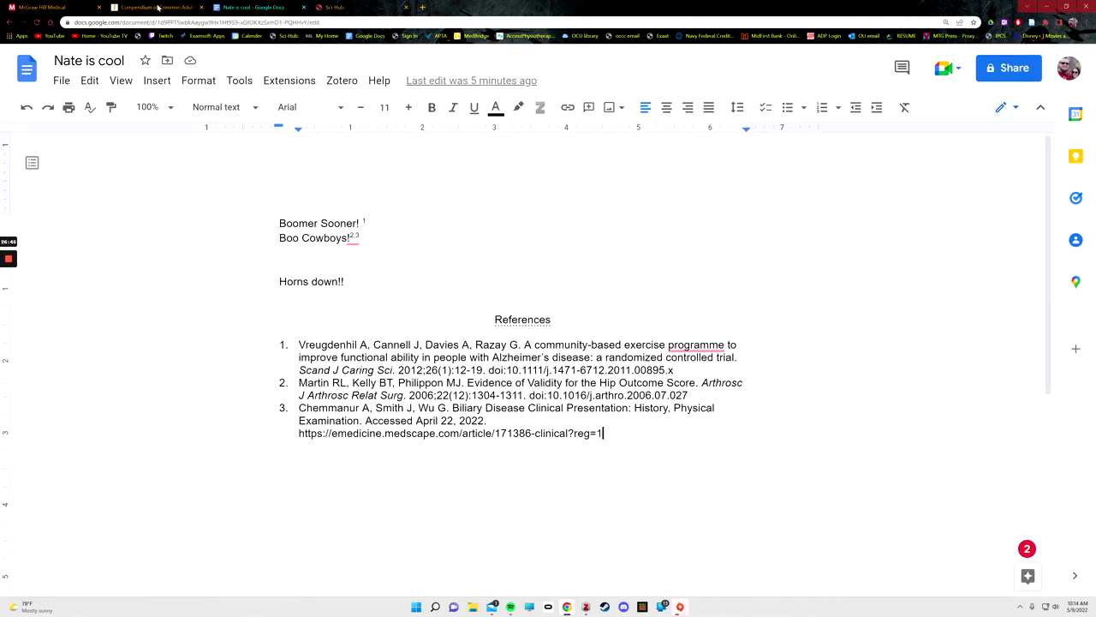
click(159, 7)
click(422, 7)
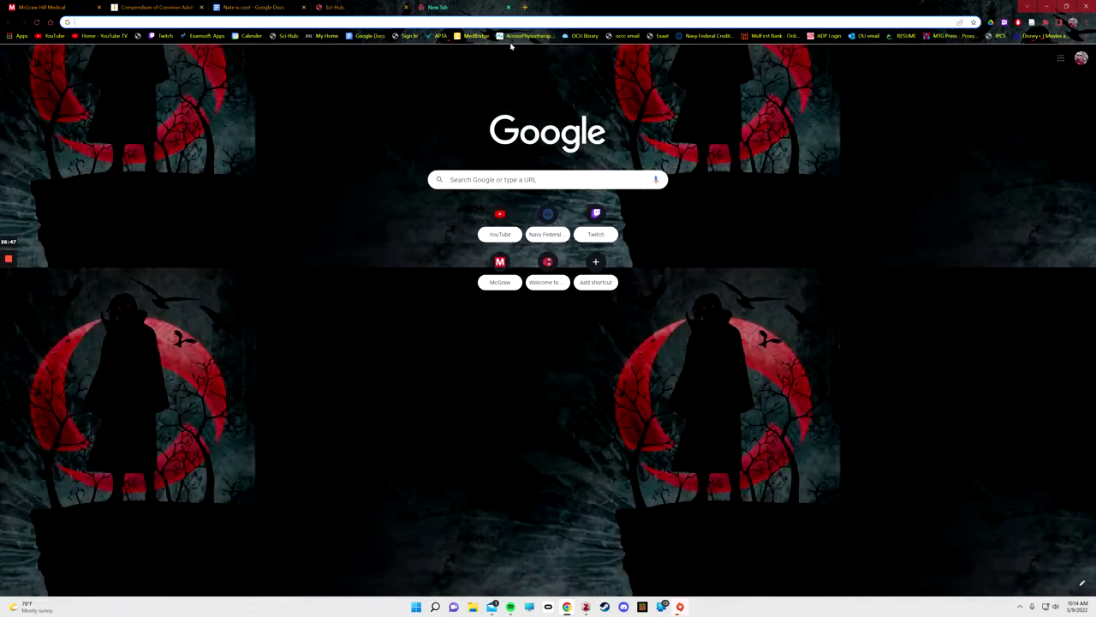
text(google scholar)
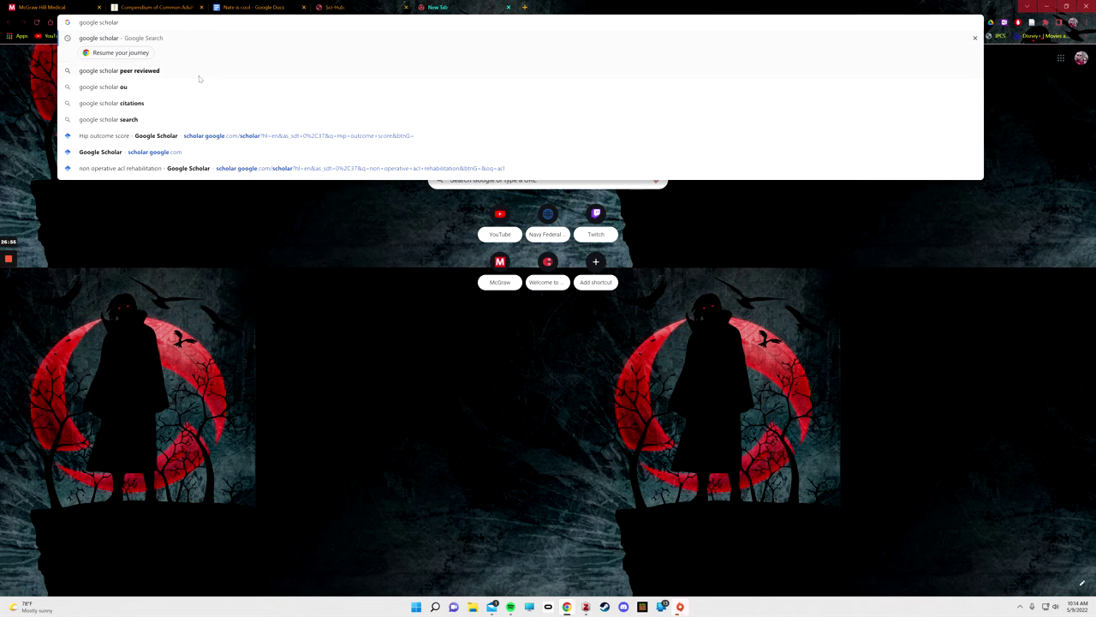
click(128, 152)
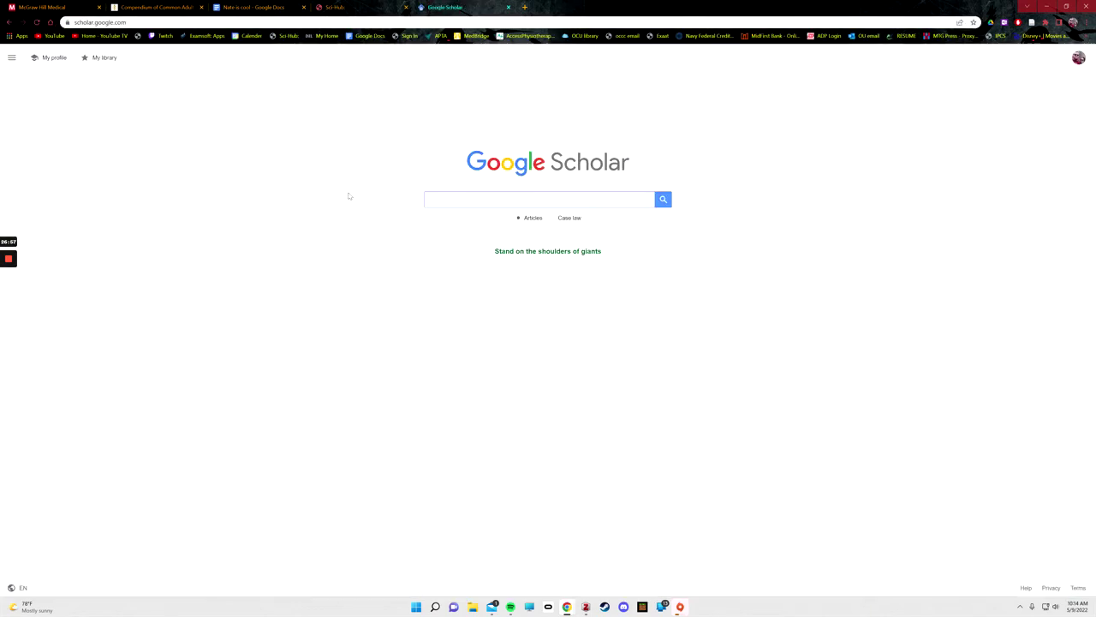
click(577, 199)
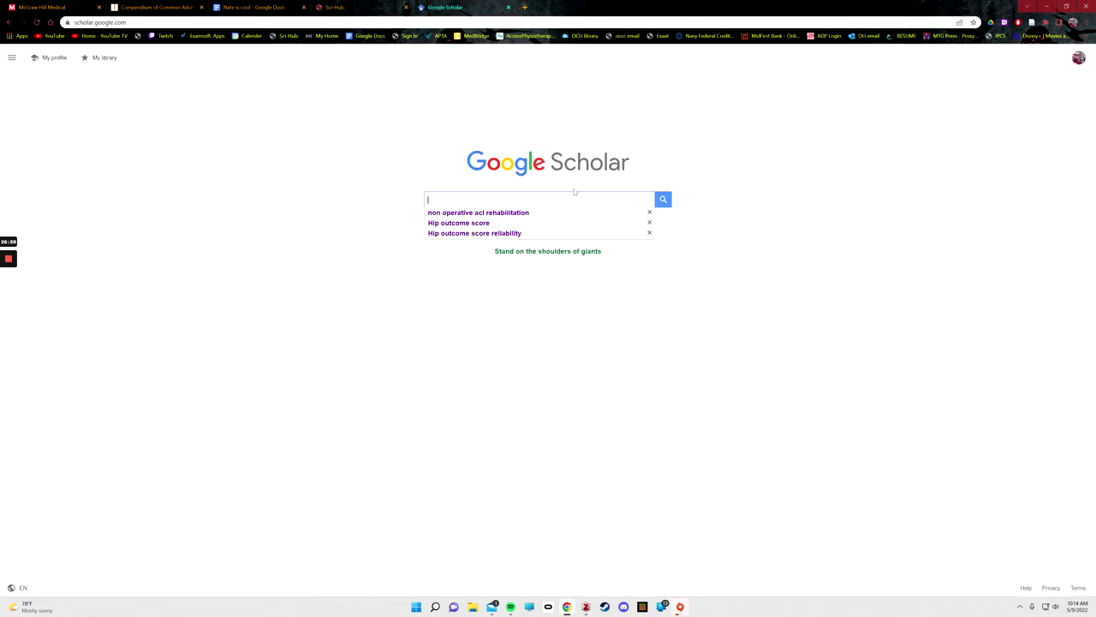
click(492, 225)
scroll(297, 264, down, 2)
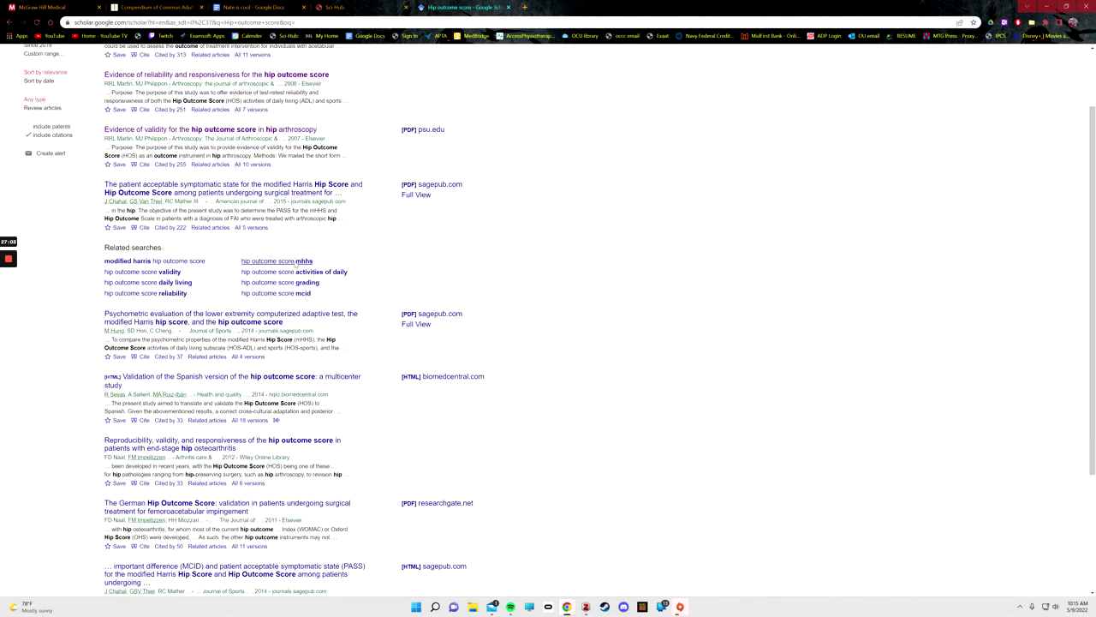
scroll(297, 264, down, 2)
click(262, 269)
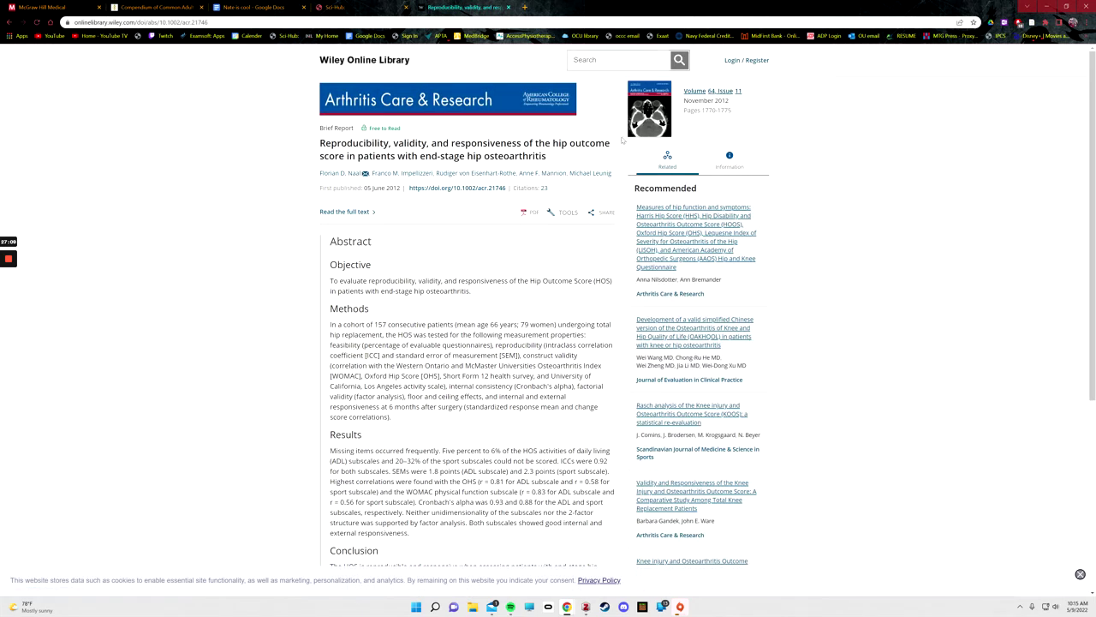
click(531, 212)
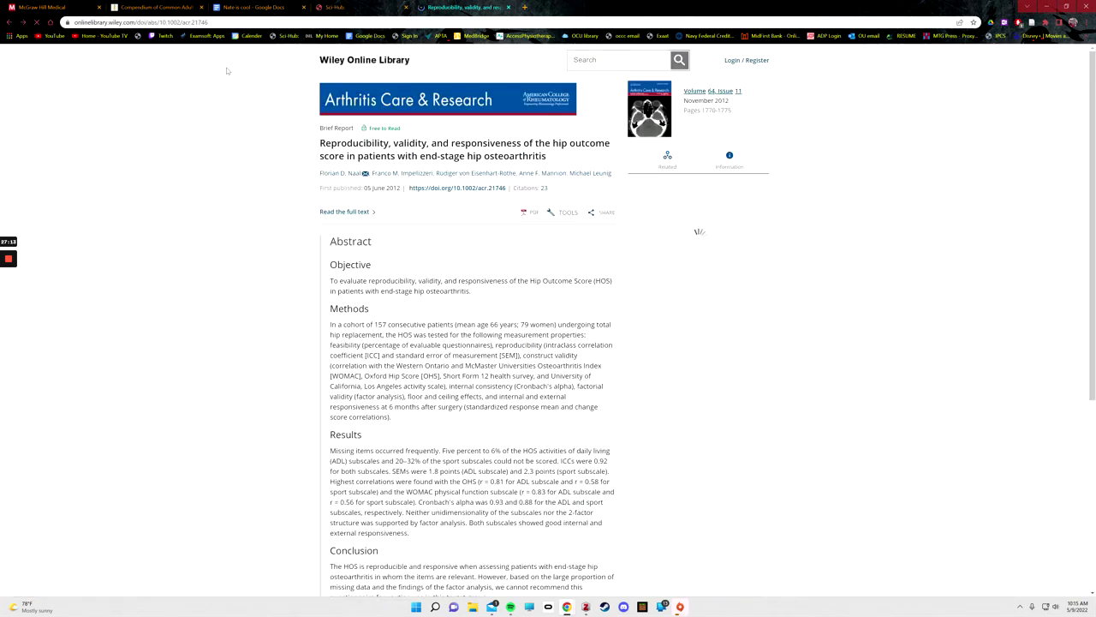
key(alt+Left)
Step: Go to page 10 of the Scholar results and open "Editorial Commentary: PASSing the test versus acing it"
scroll(283, 223, down, 2)
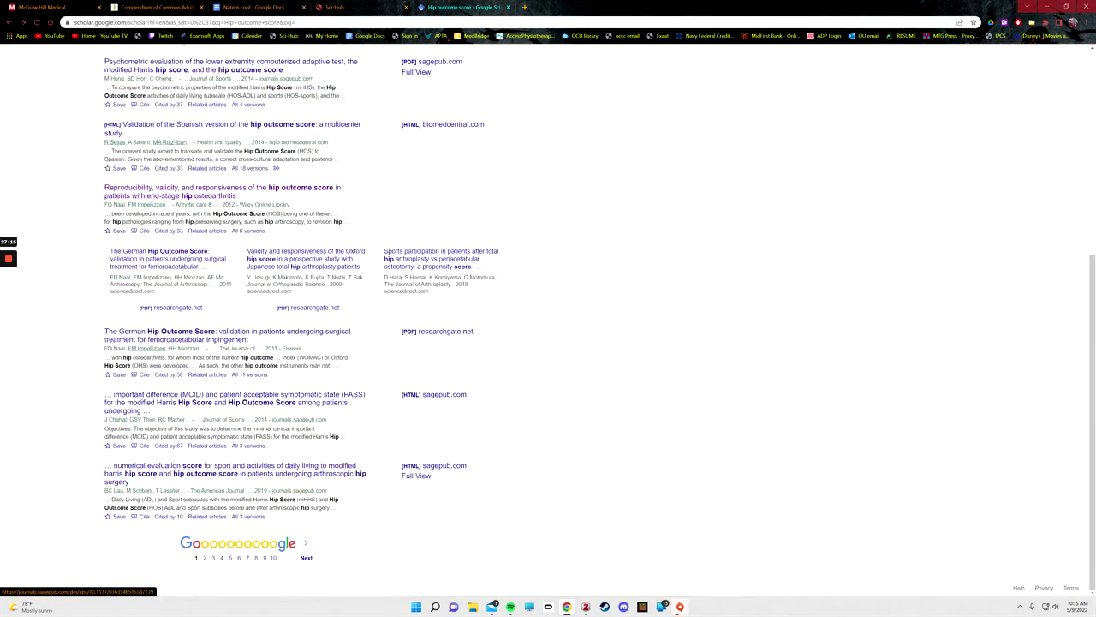
click(274, 557)
scroll(280, 214, down, 10)
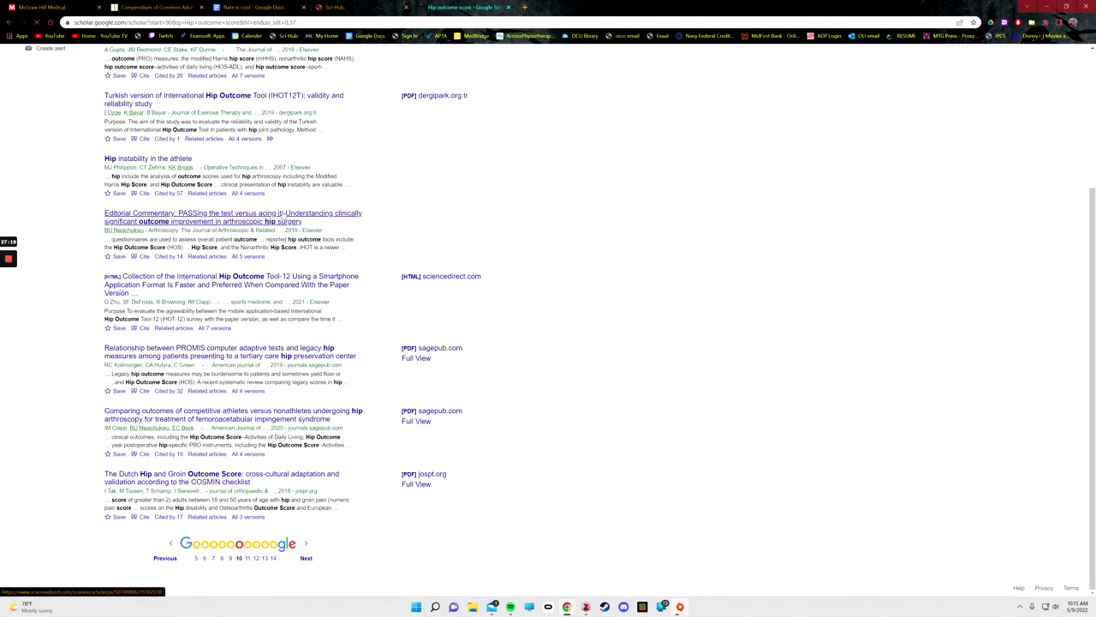
click(280, 215)
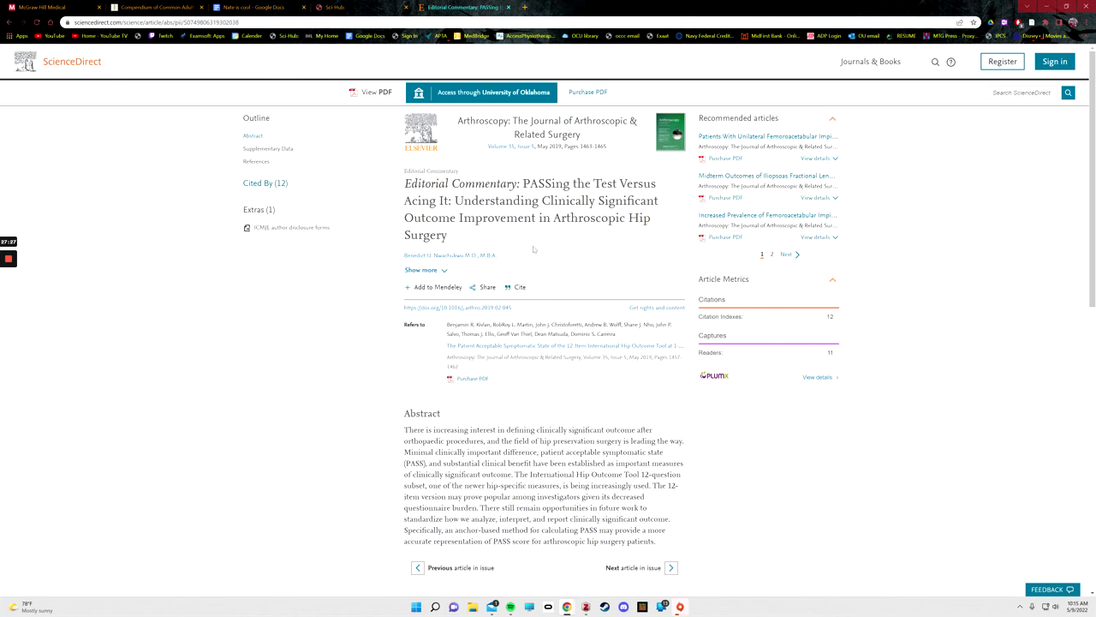
Step: Copy the editorial commentary's DOI link and look it up on Sci-Hub to open the full text
drag(518, 309, 403, 311)
key(ctrl+c)
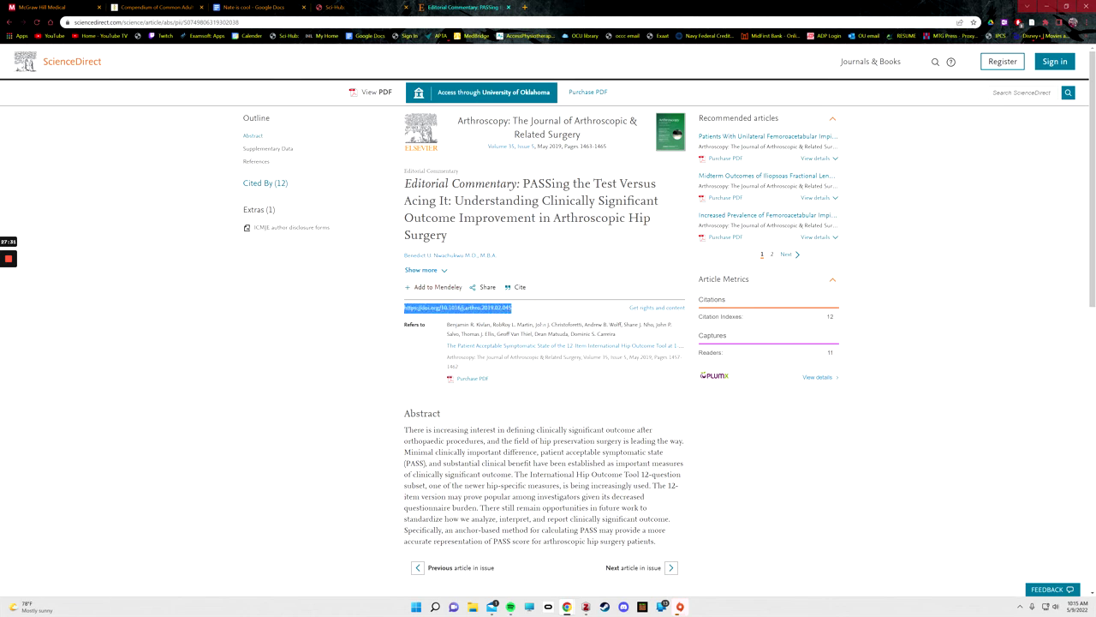
click(351, 8)
key(ctrl+v)
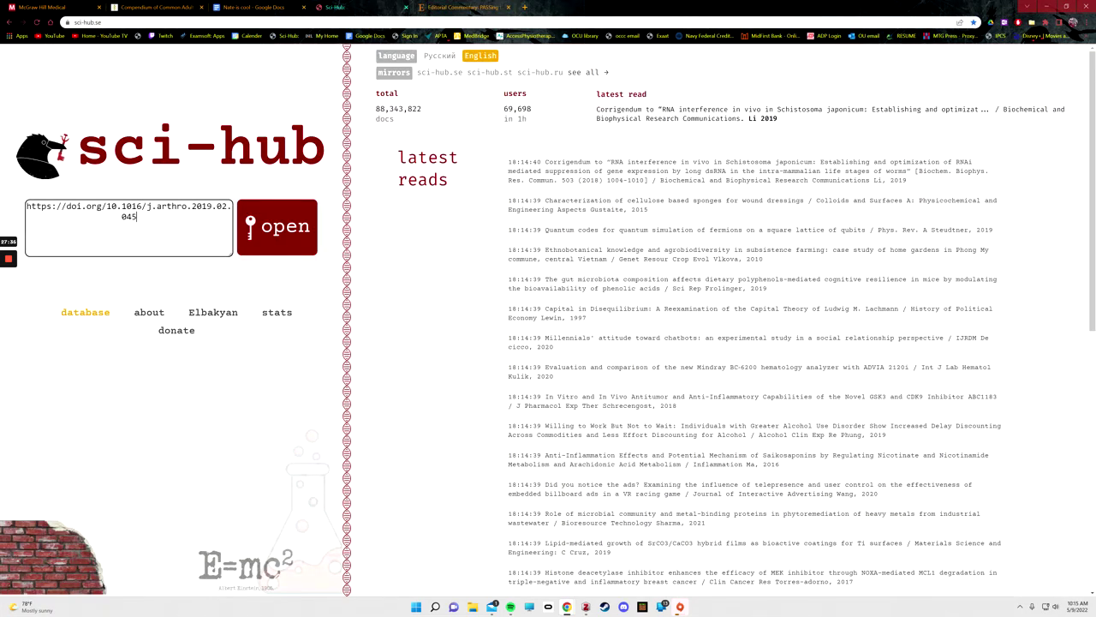
key(Return)
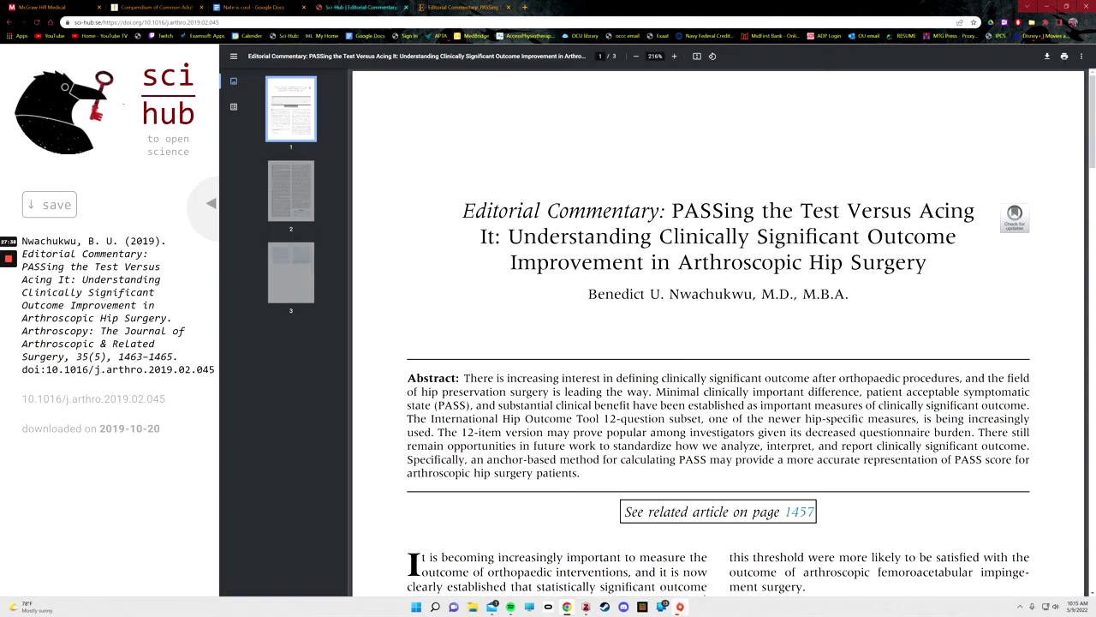
Step: Look over the editorial commentary's first page and download its PDF from Sci-Hub
scroll(719, 331, down, 3)
scroll(719, 332, up, 3)
click(636, 55)
click(635, 56)
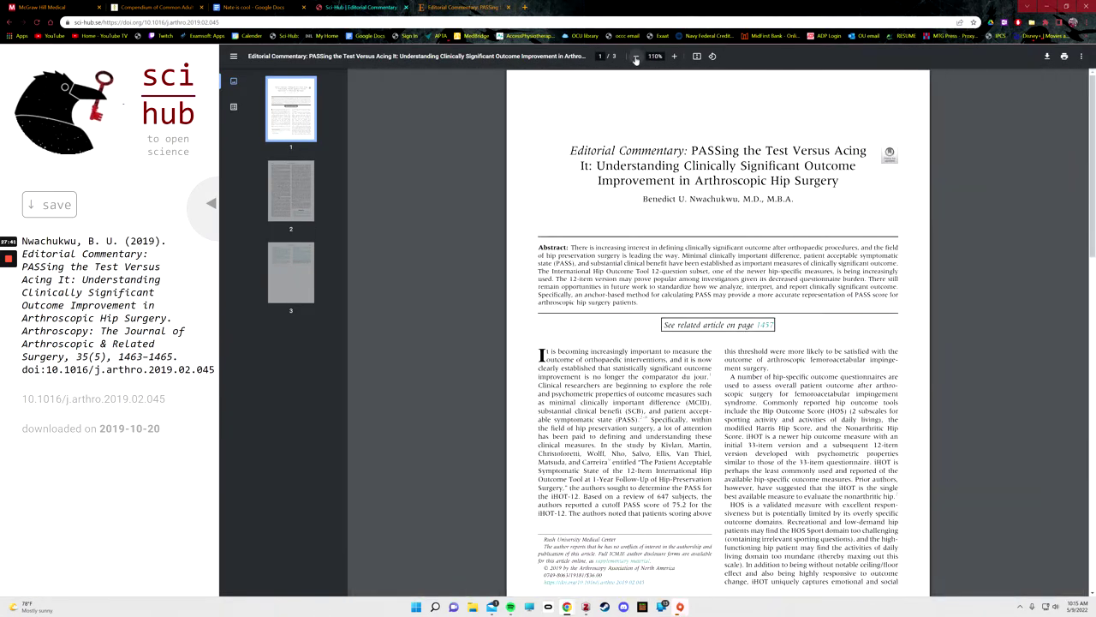
click(636, 55)
click(635, 56)
click(635, 55)
scroll(718, 331, up, 10)
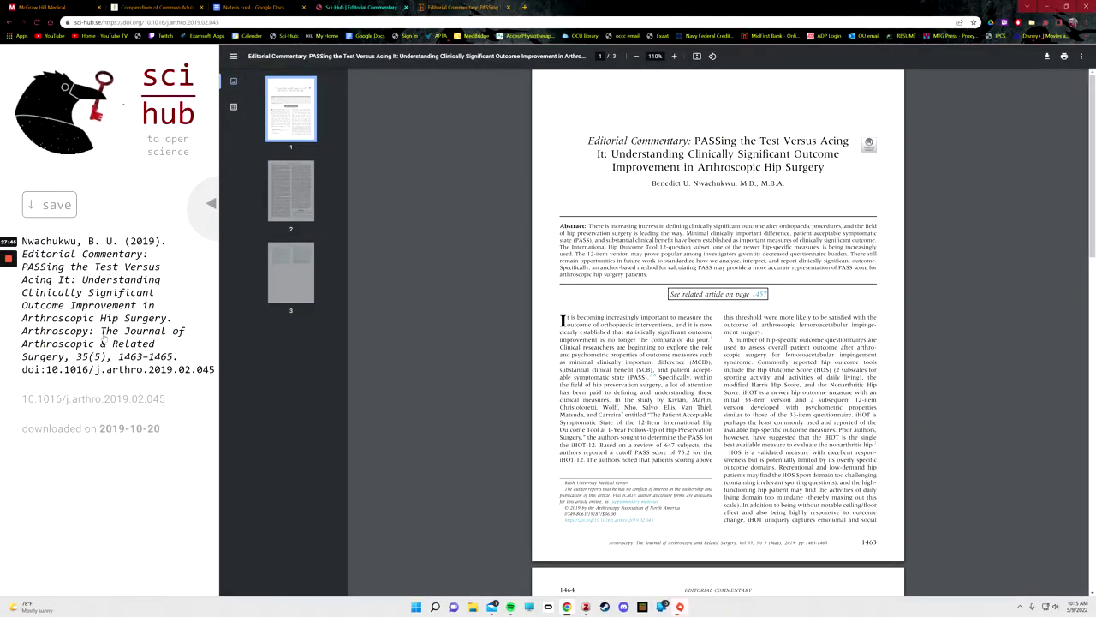
click(60, 208)
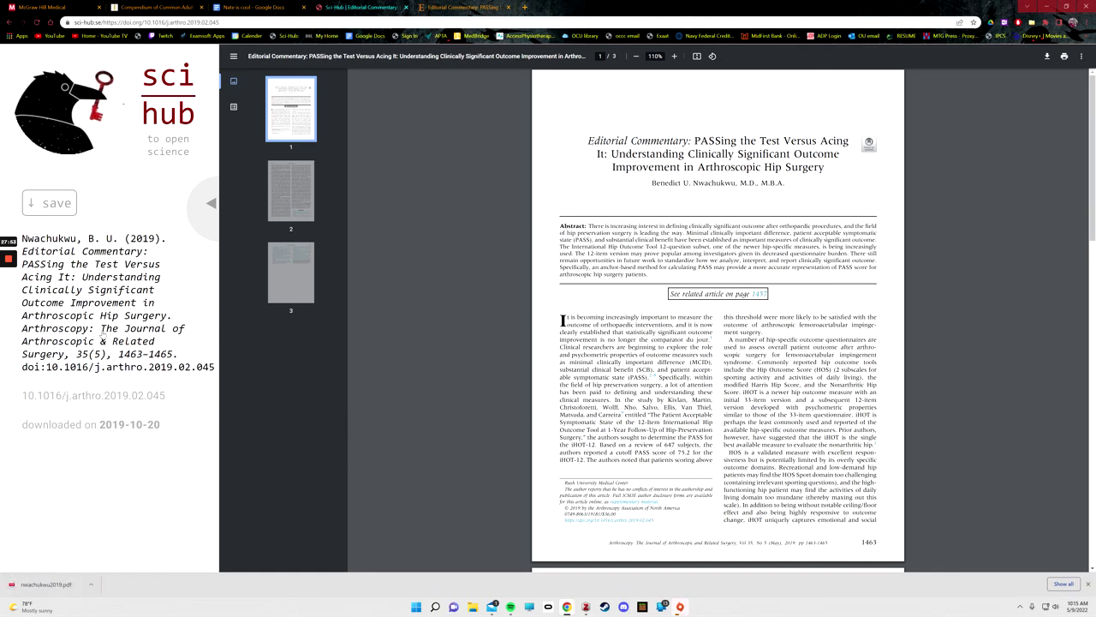
right_click(102, 336)
click(31, 333)
right_click(110, 284)
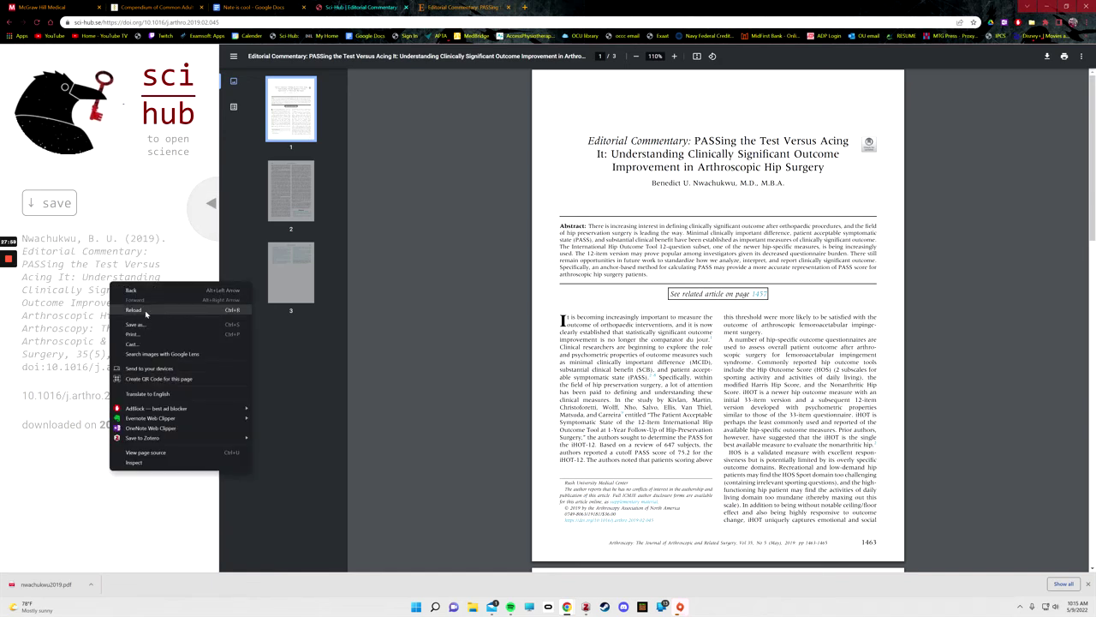
click(79, 343)
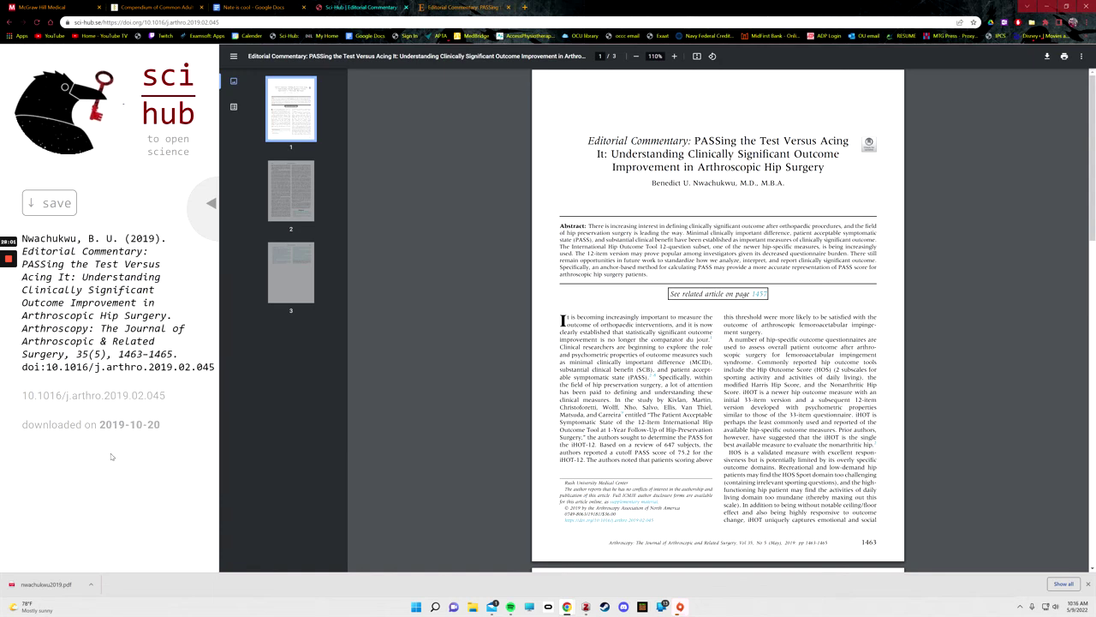
Step: Save the editorial commentary from the Sci-Hub page to Zotero, selecting it in the item selector, and switch to Zotero
click(1044, 25)
click(480, 258)
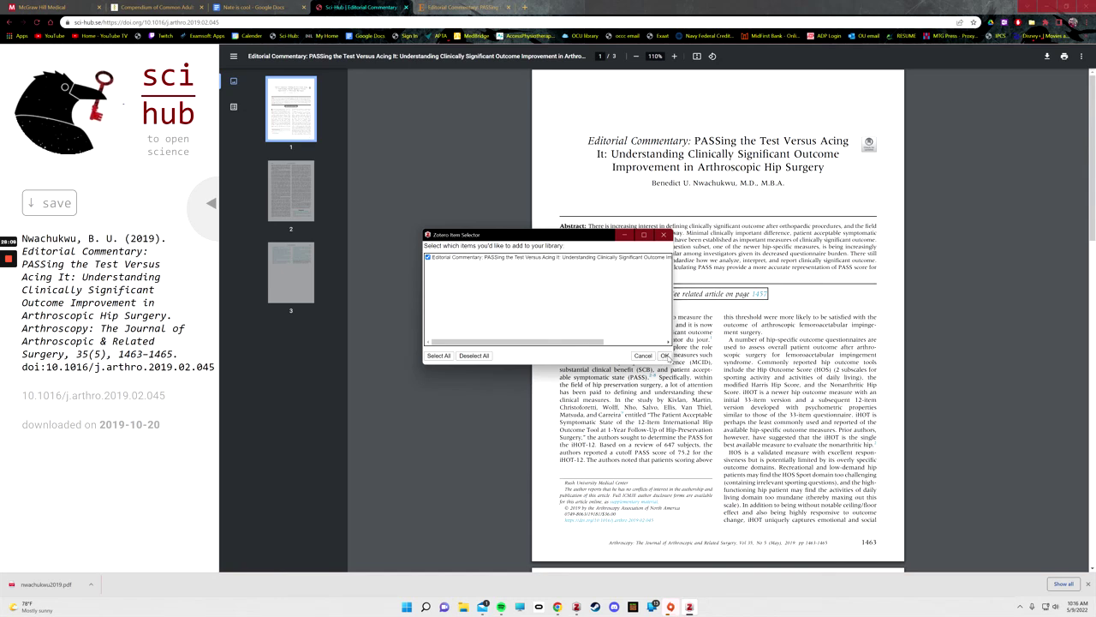
click(666, 355)
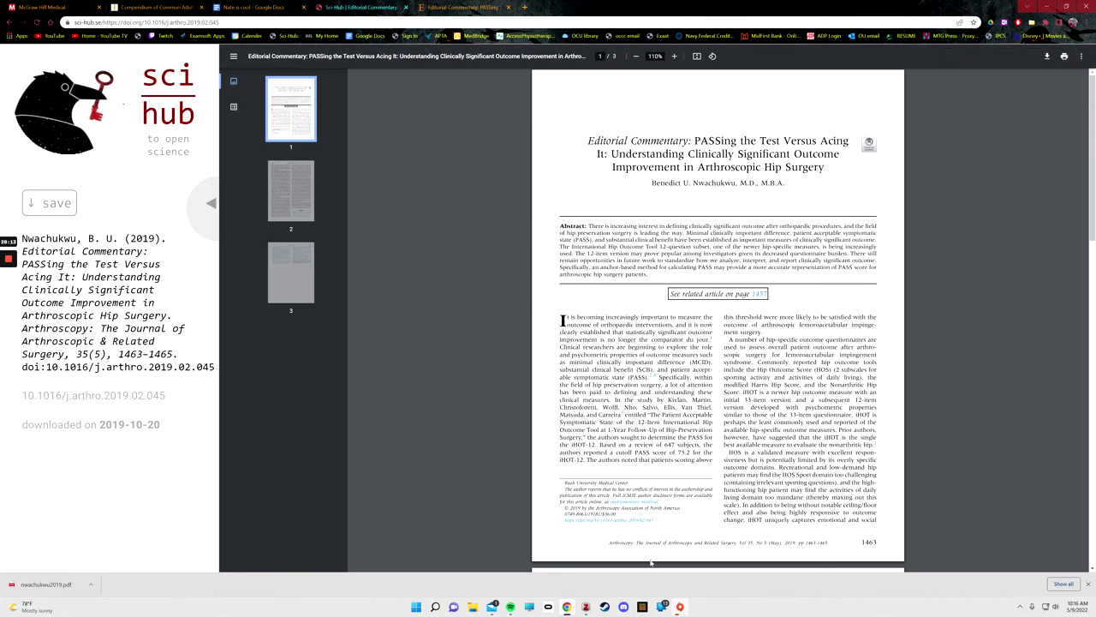
click(586, 607)
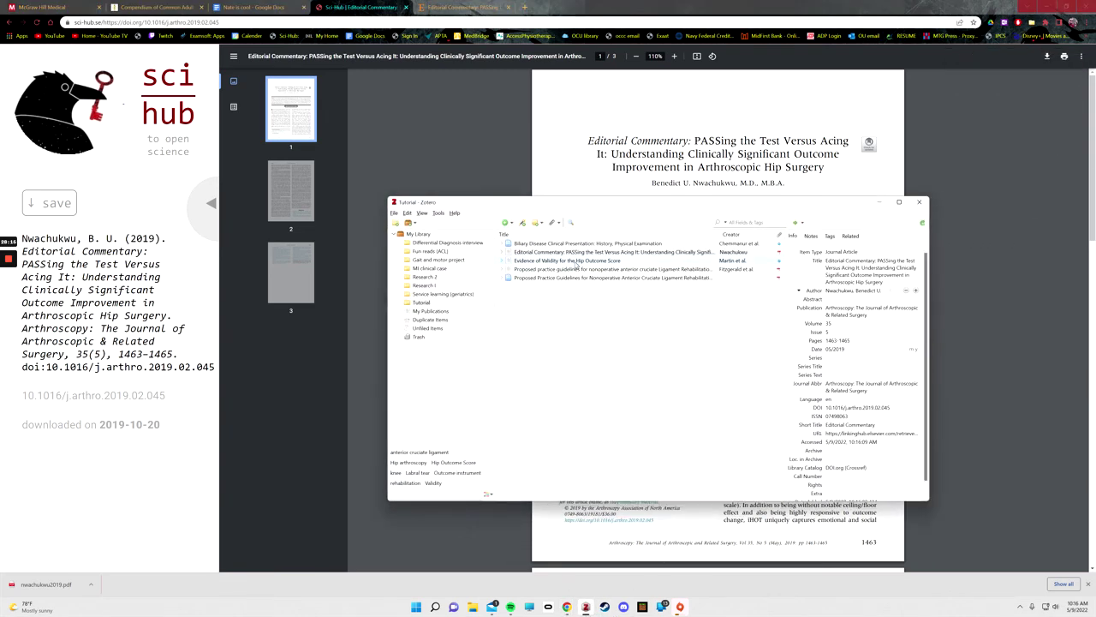
Step: Review the saved editorial commentary's title, author, date, URL and other fields, and close the Zotero window
click(868, 291)
click(875, 268)
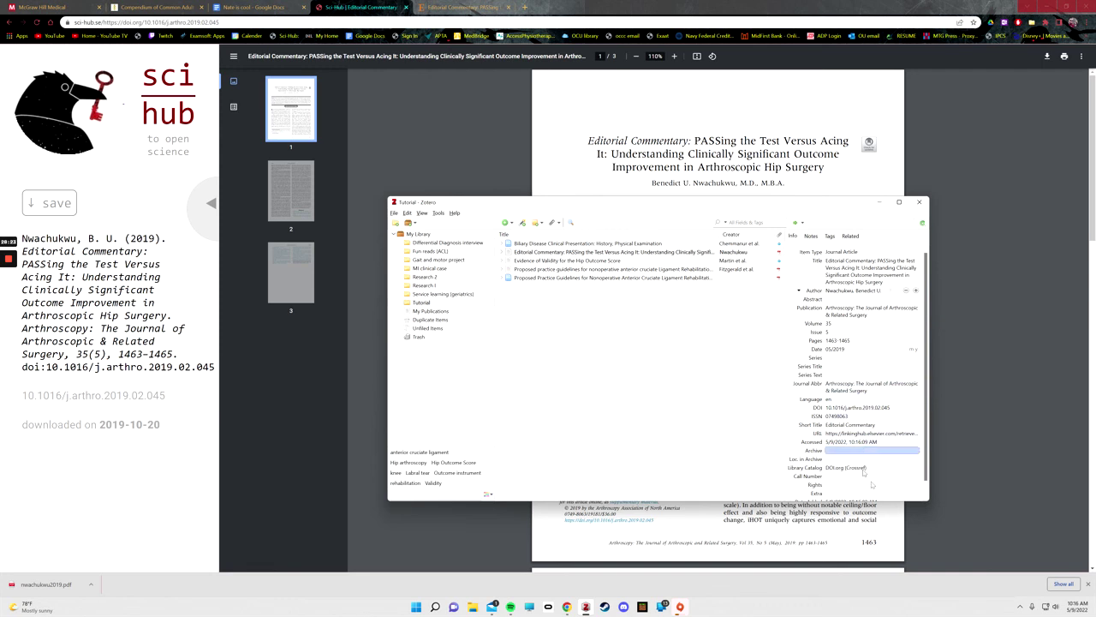
click(890, 434)
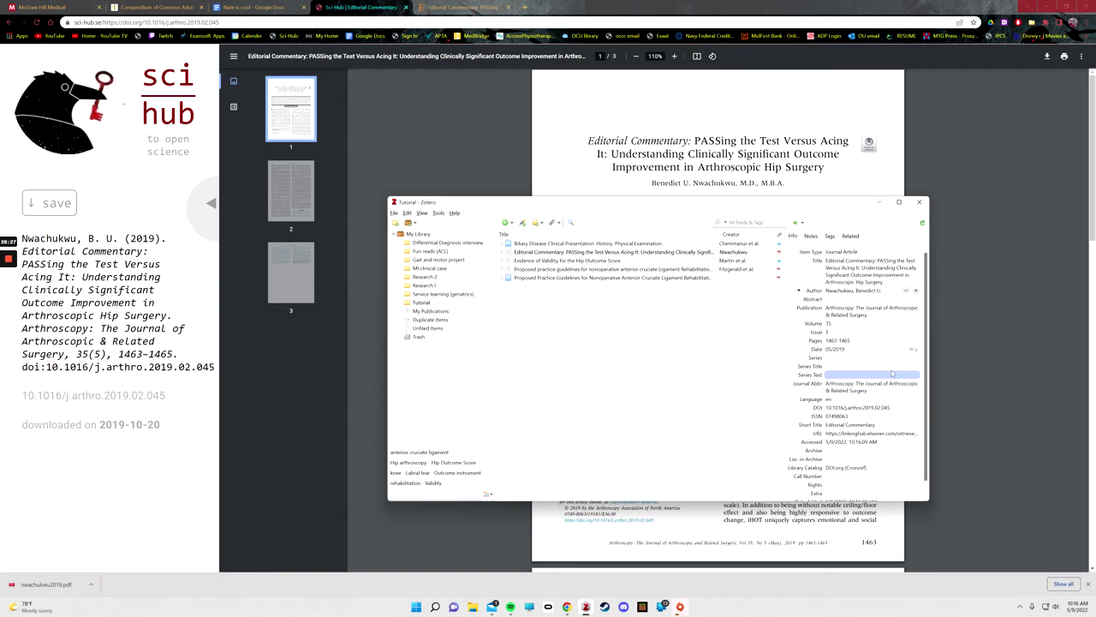
click(872, 350)
key(Return)
scroll(865, 385, down, 1)
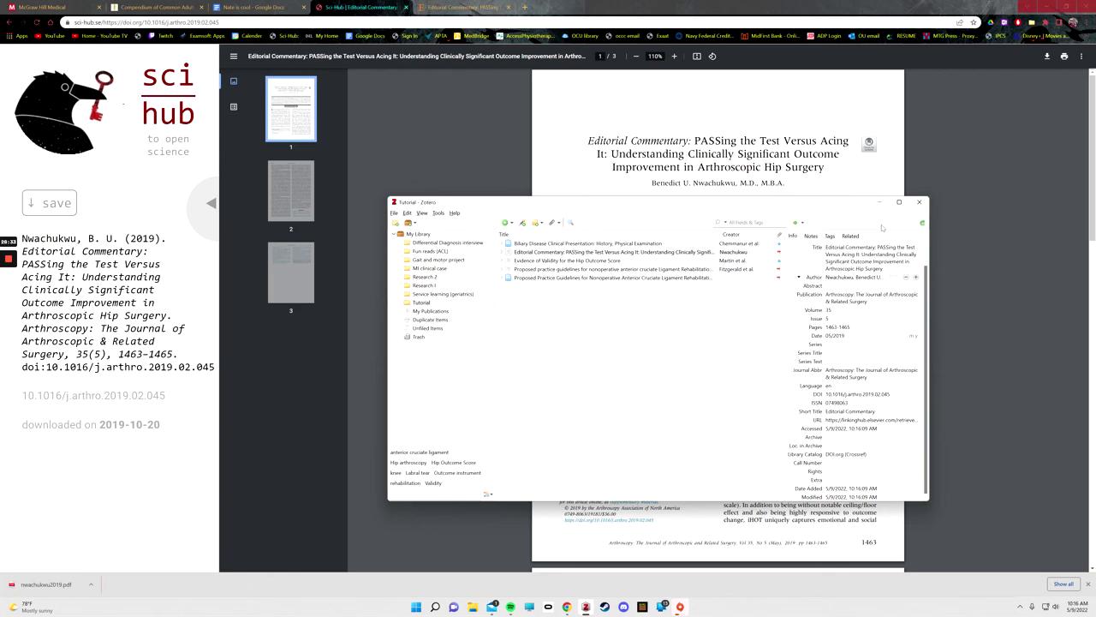
click(919, 201)
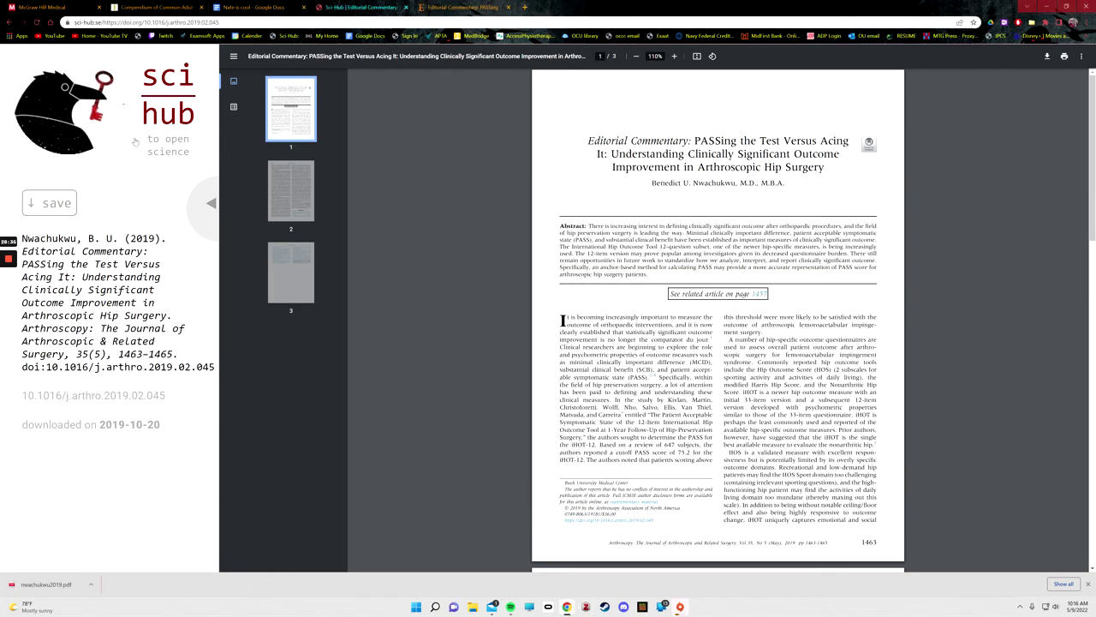
Step: Skim the editorial commentary's first page, then collapse the Sci-Hub citation sidebar and expand it again
scroll(718, 343, down, 3)
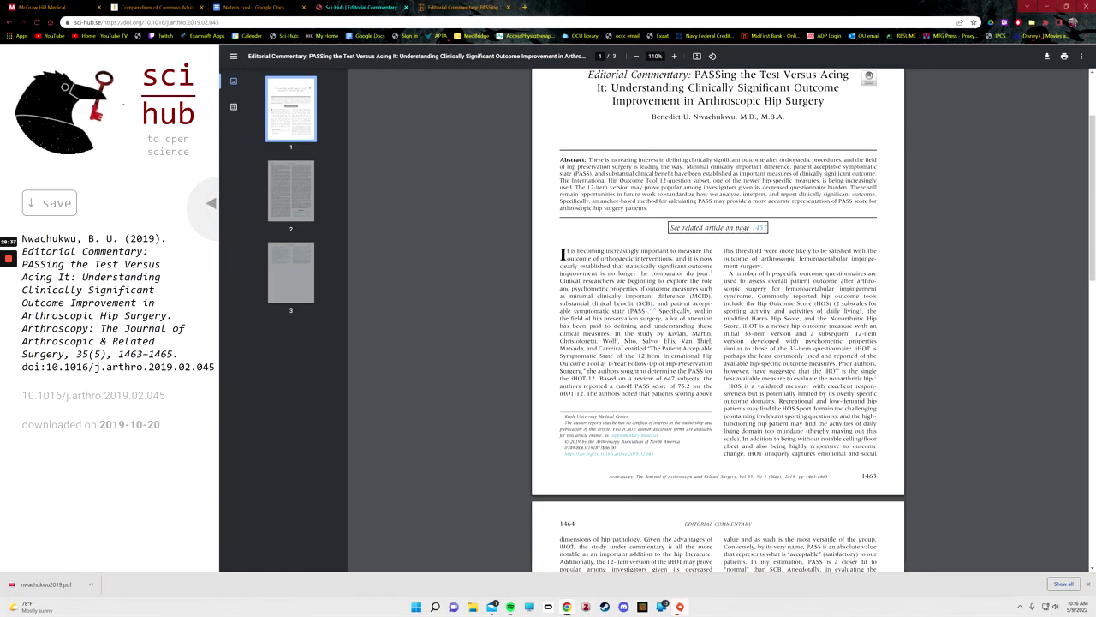
scroll(718, 343, up, 3)
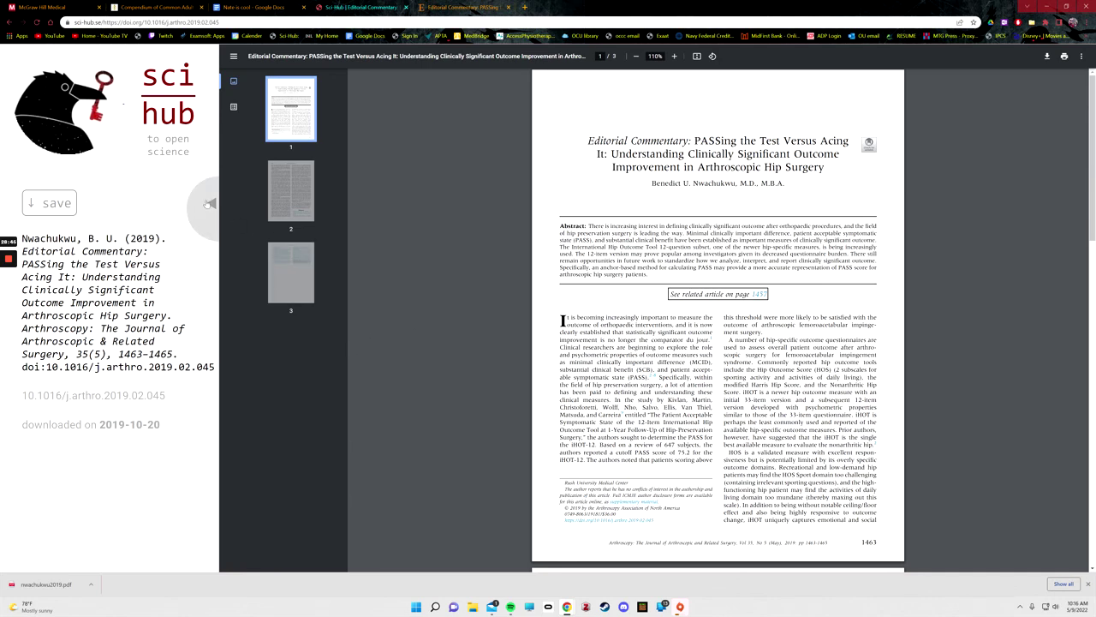
click(209, 203)
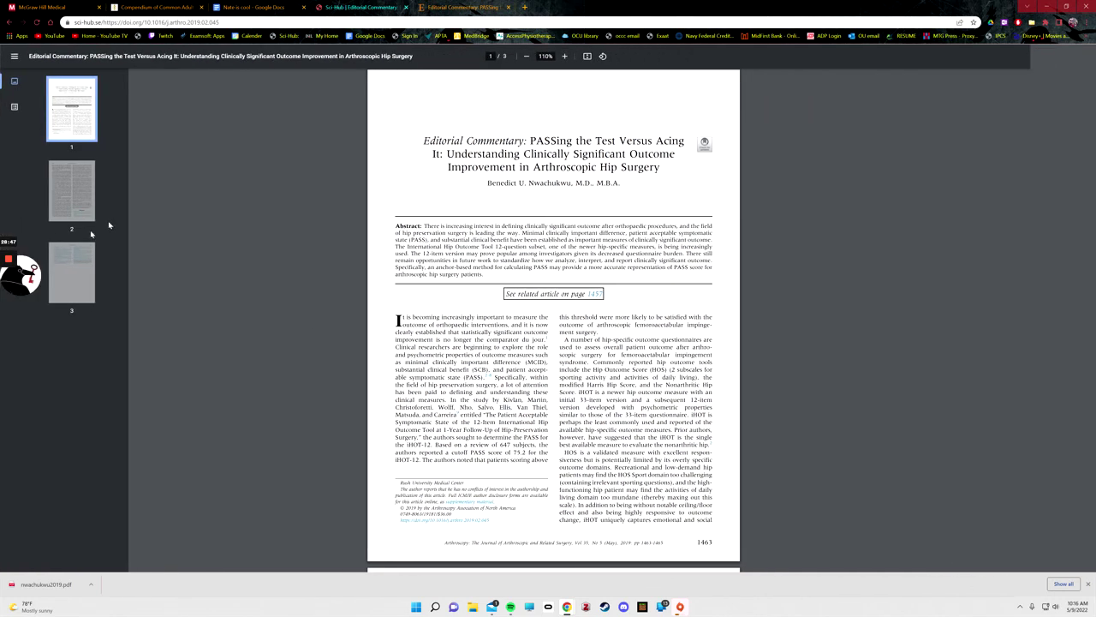
click(28, 276)
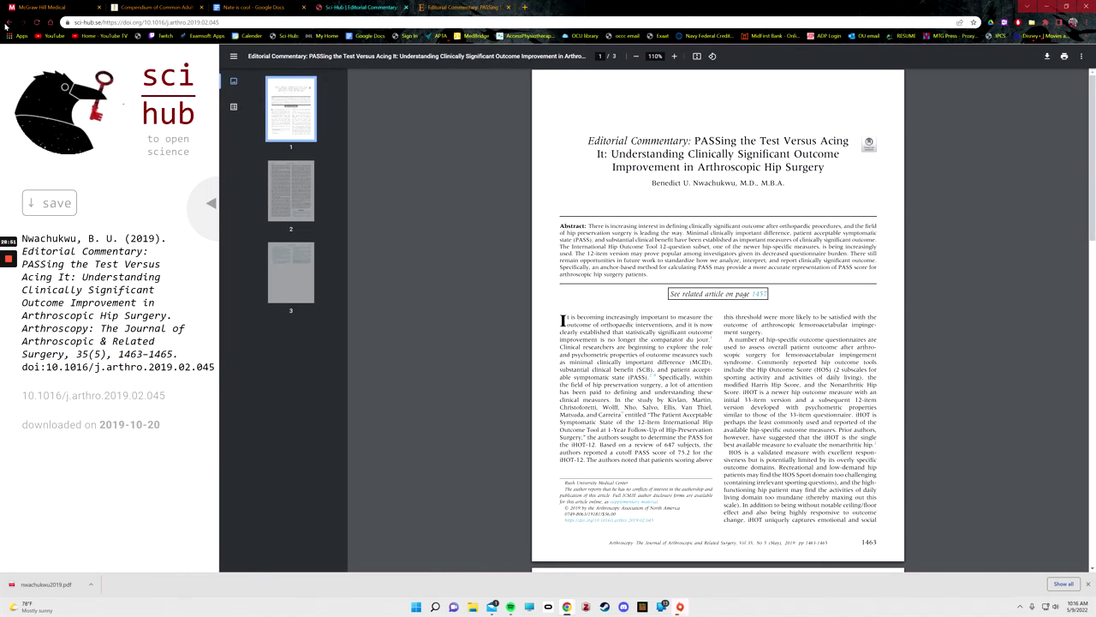
Step: Return to the Sci-Hub home page and switch to the editorial commentary's ScienceDirect article page
click(131, 131)
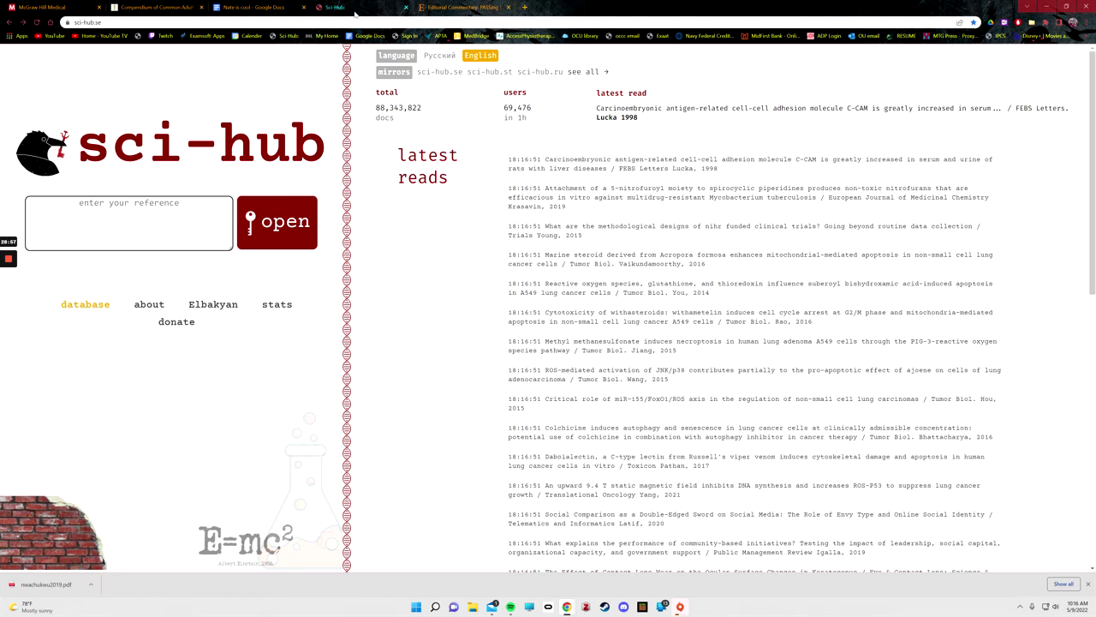
click(459, 8)
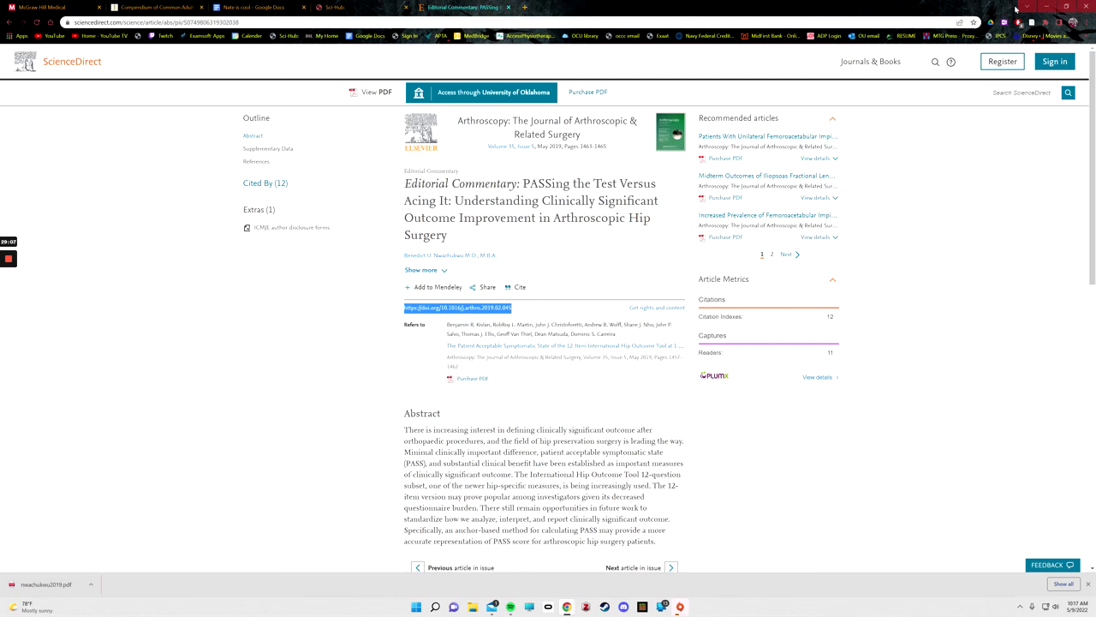
Step: Minimize the browser window to leave only the desktop showing
click(1046, 6)
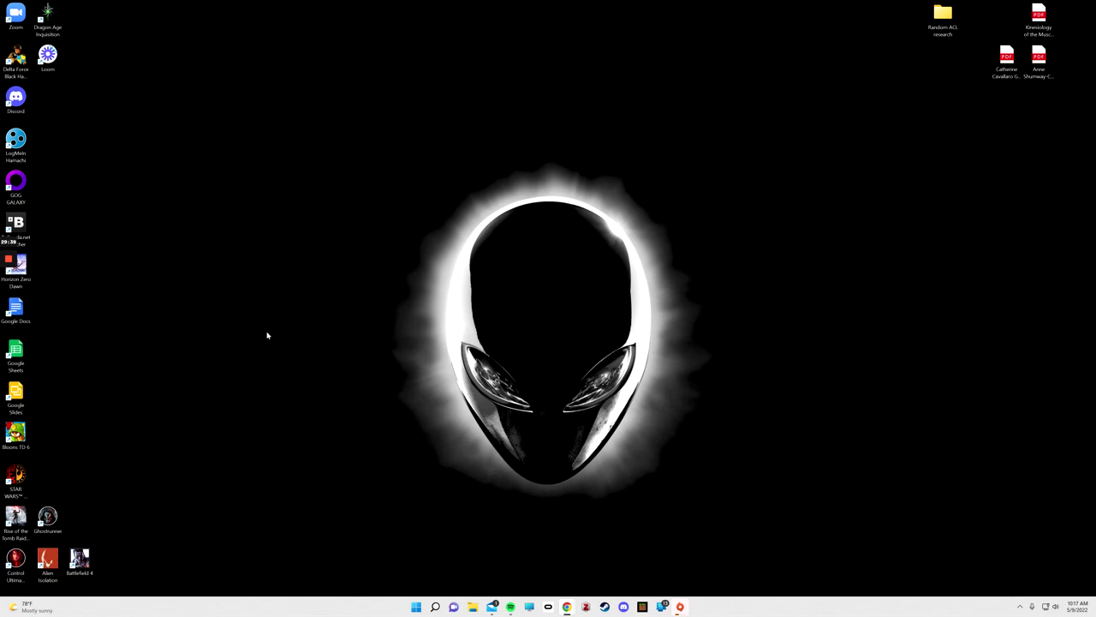
drag(295, 104, 336, 102)
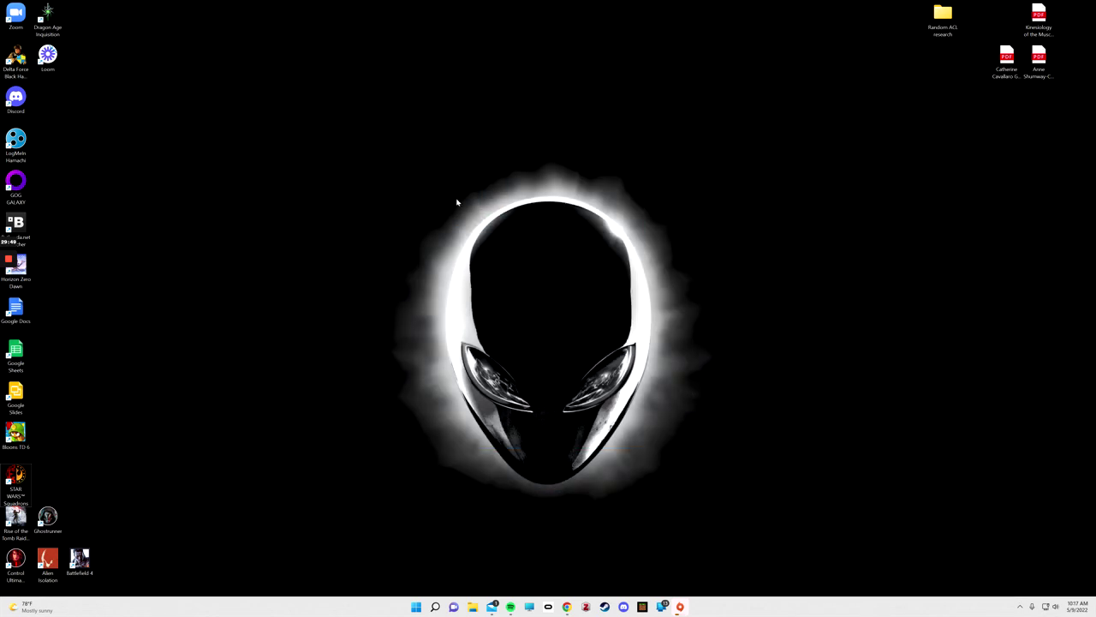